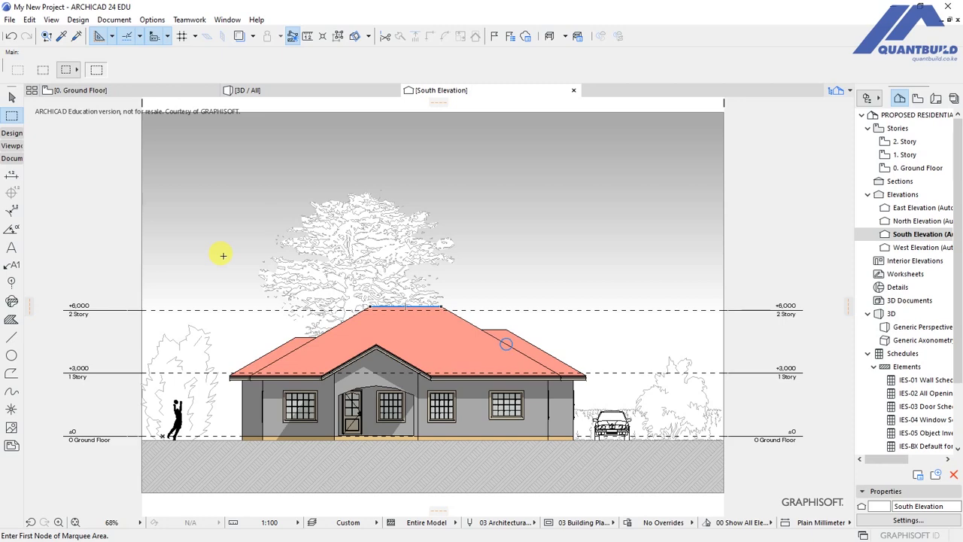
# Open the Ground Floor plan and bring the area around the South Elevation marker into view.
pyautogui.click(185, 91)
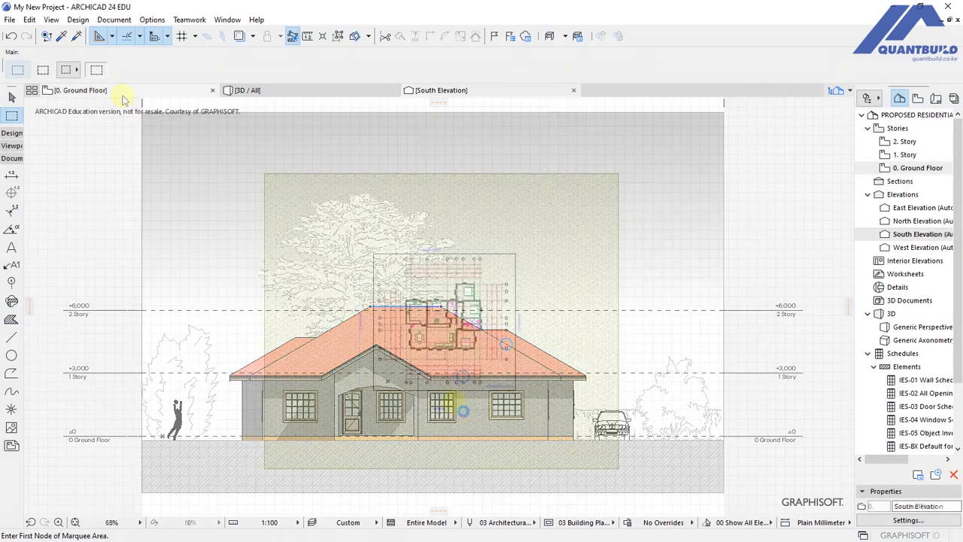
pyautogui.scroll(5, 450, 409)
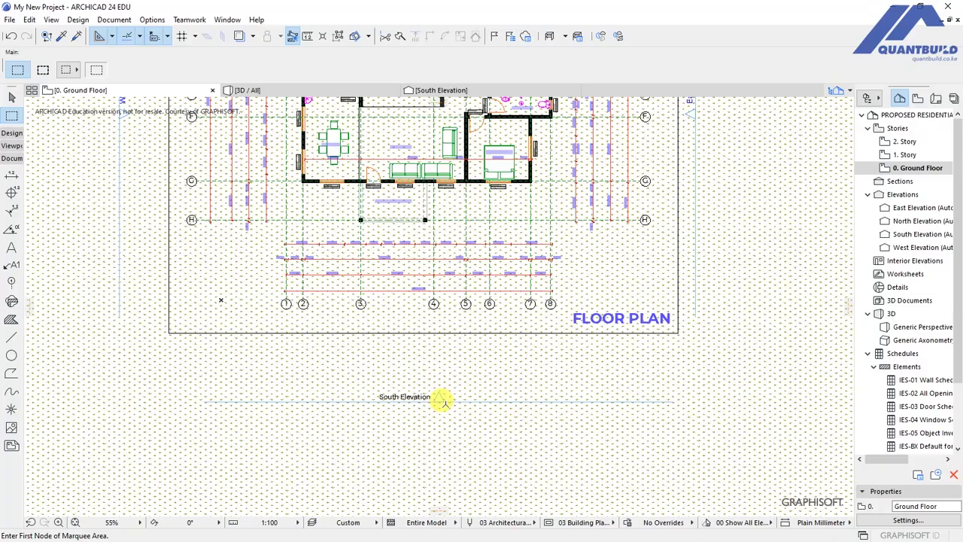
pyautogui.scroll(-2, 441, 399)
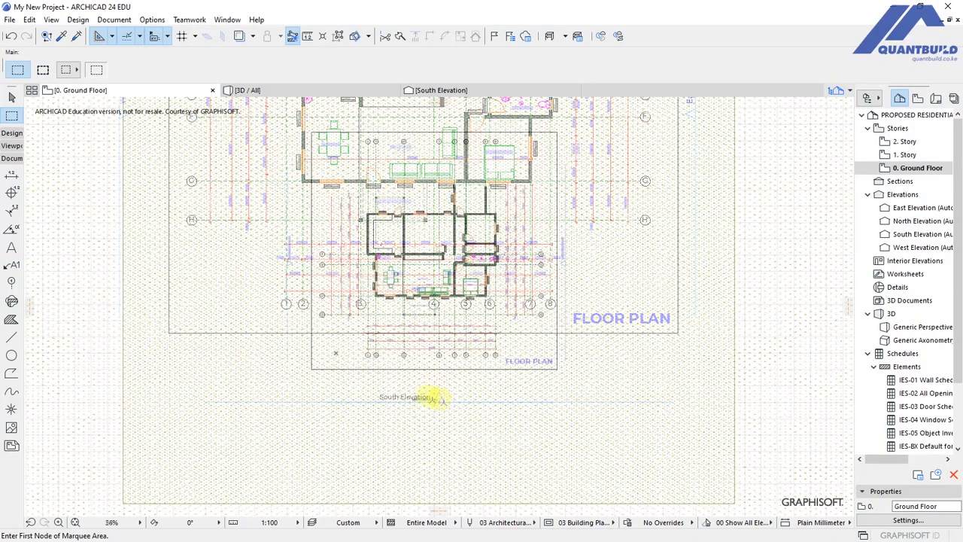
pyautogui.scroll(2, 426, 393)
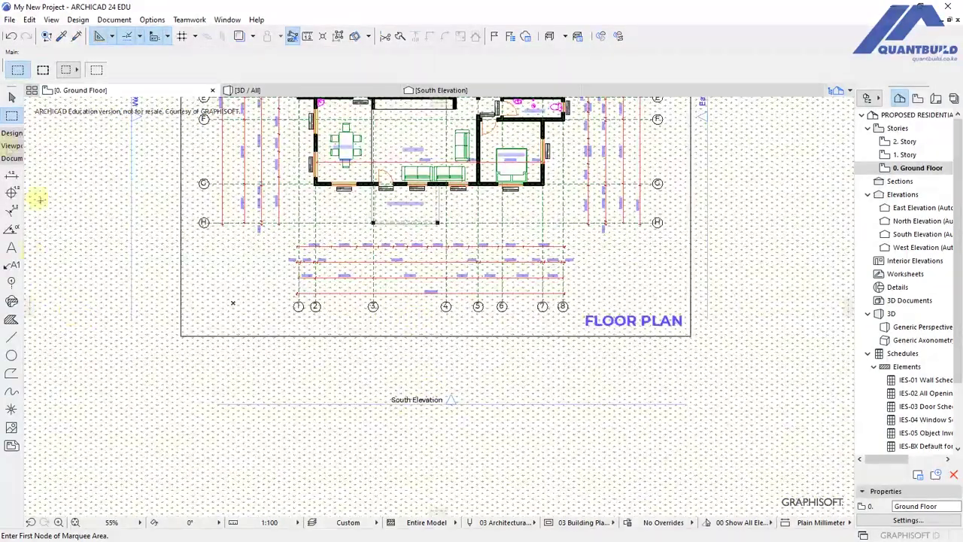
# Draw a horizontal elevation line with the default settings between the plan frame and the South Elevation line, facing the building.
pyautogui.click(11, 146)
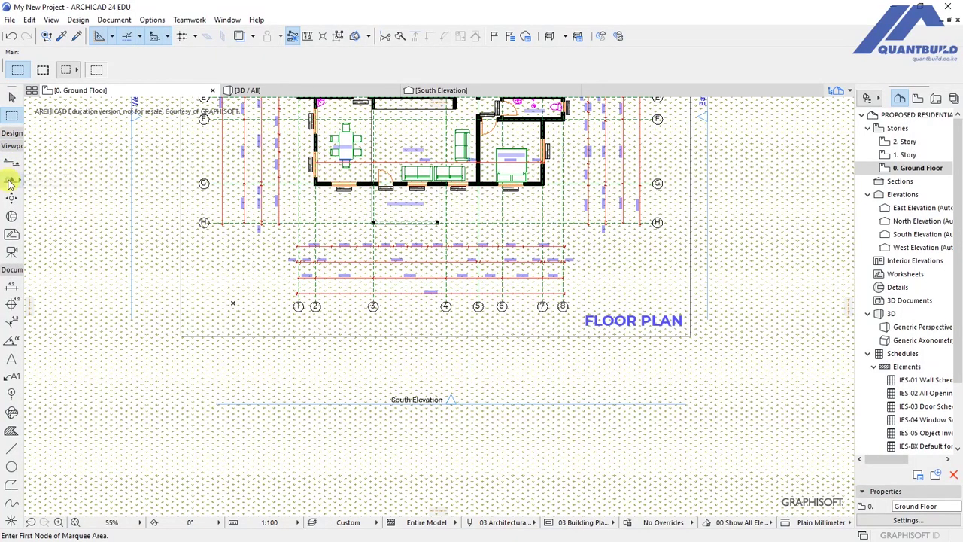
pyautogui.click(10, 183)
pyautogui.click(91, 71)
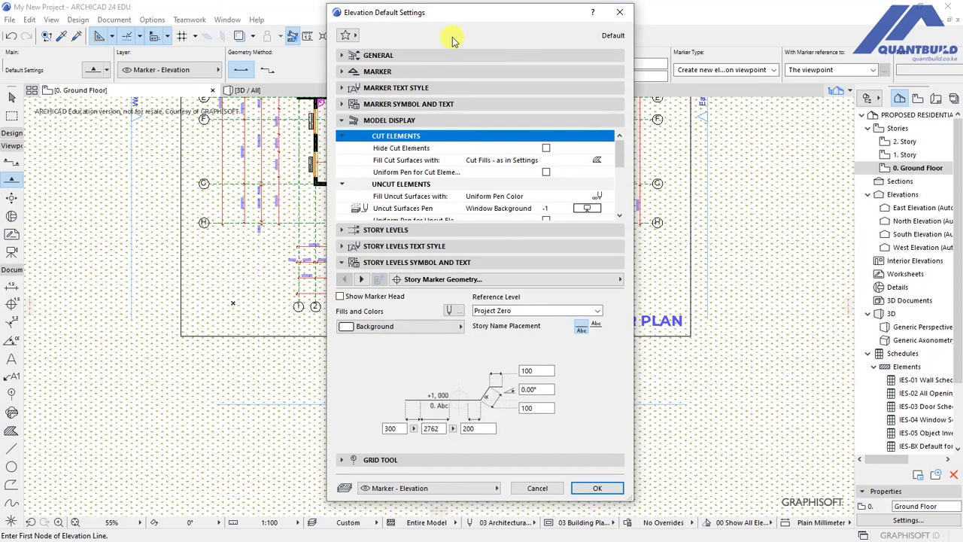
pyautogui.click(422, 55)
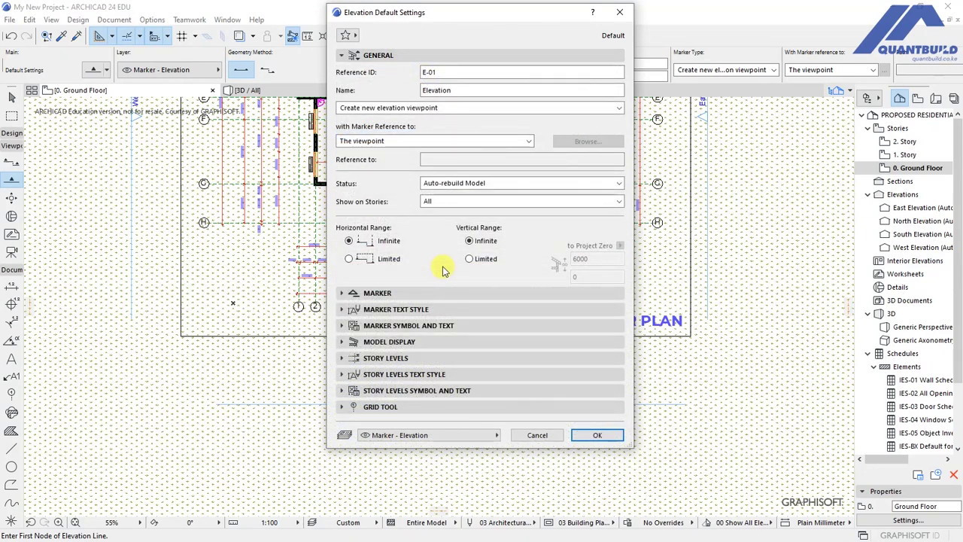
pyautogui.press('Return')
pyautogui.click(217, 365)
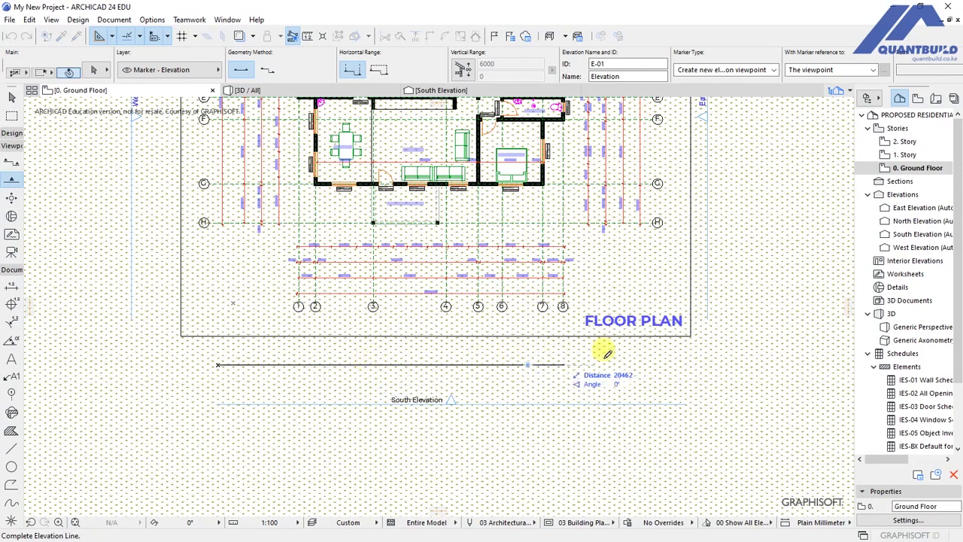
pyautogui.click(709, 362)
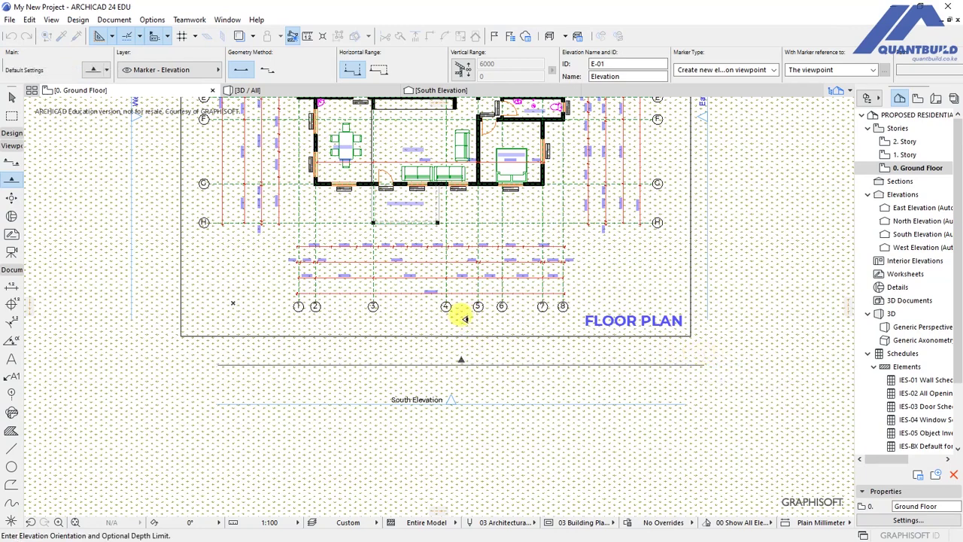
pyautogui.click(464, 318)
# Open the new E-01 elevation from its marker with the current view settings.
pyautogui.scroll(3, 455, 354)
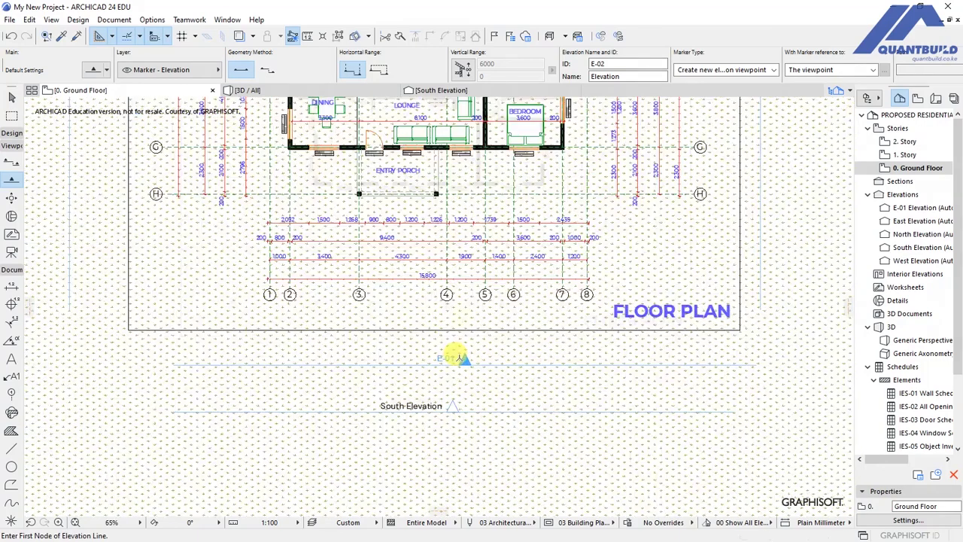
pyautogui.scroll(1, 456, 360)
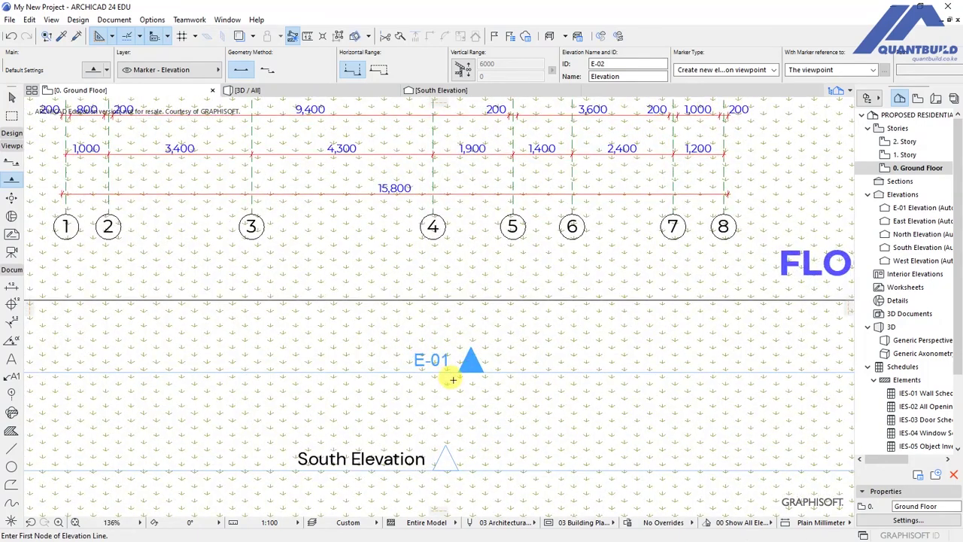
pyautogui.rightClick(489, 360)
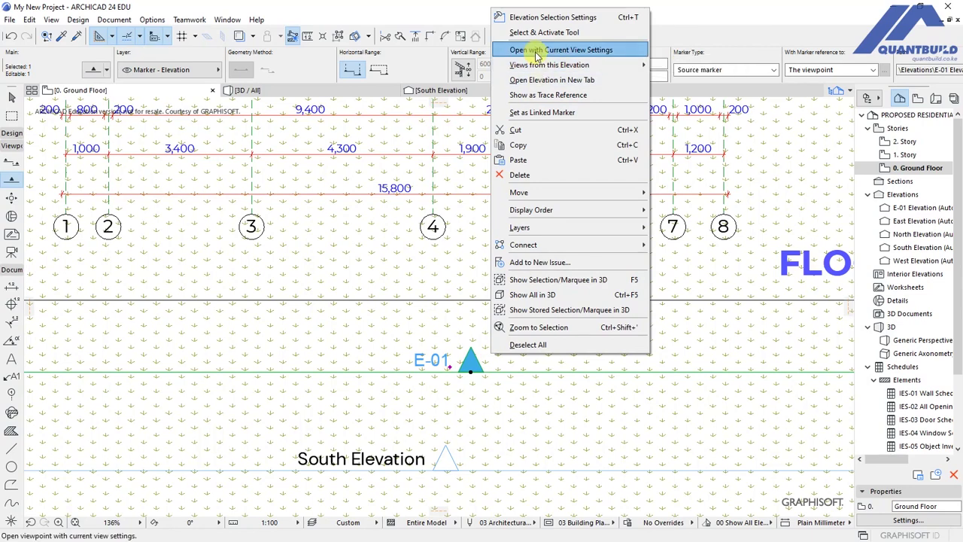
pyautogui.click(535, 51)
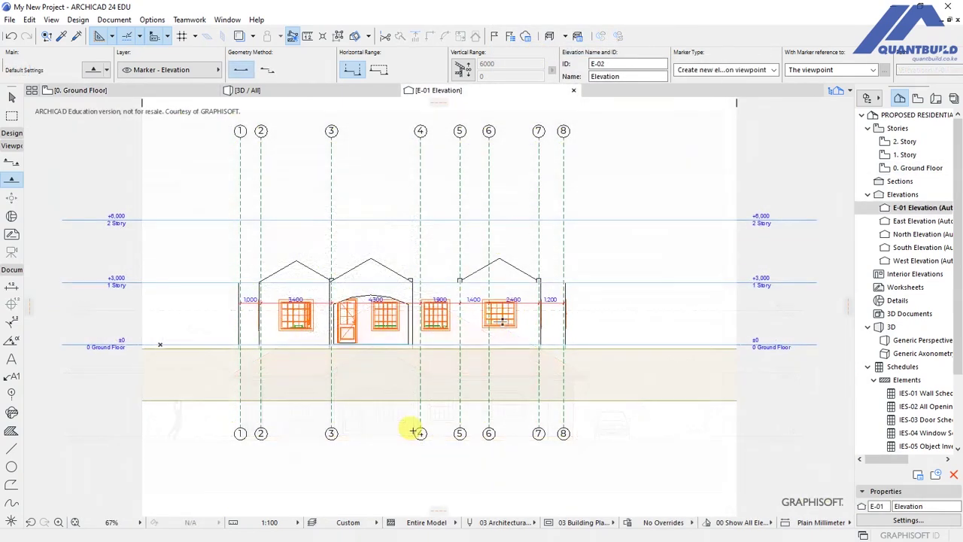
# Make the Shell - Roof layer visible in the E-01 elevation.
pyautogui.hotkey('ctrl', 'l')
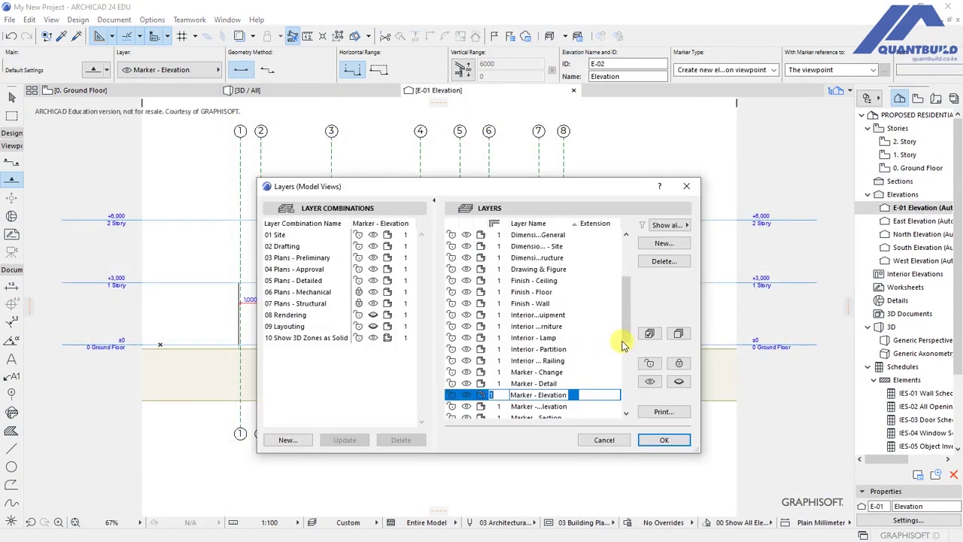
pyautogui.scroll(-3, 625, 339)
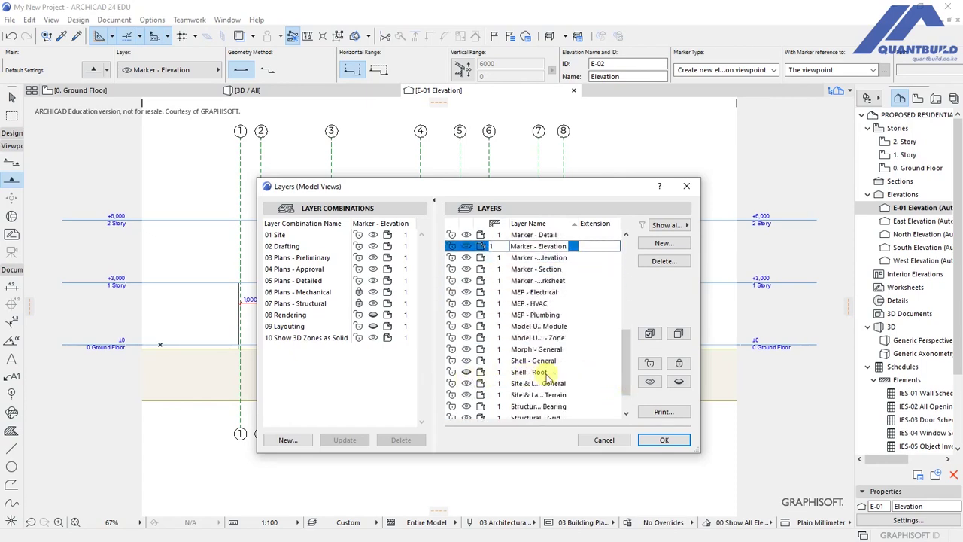
pyautogui.click(466, 374)
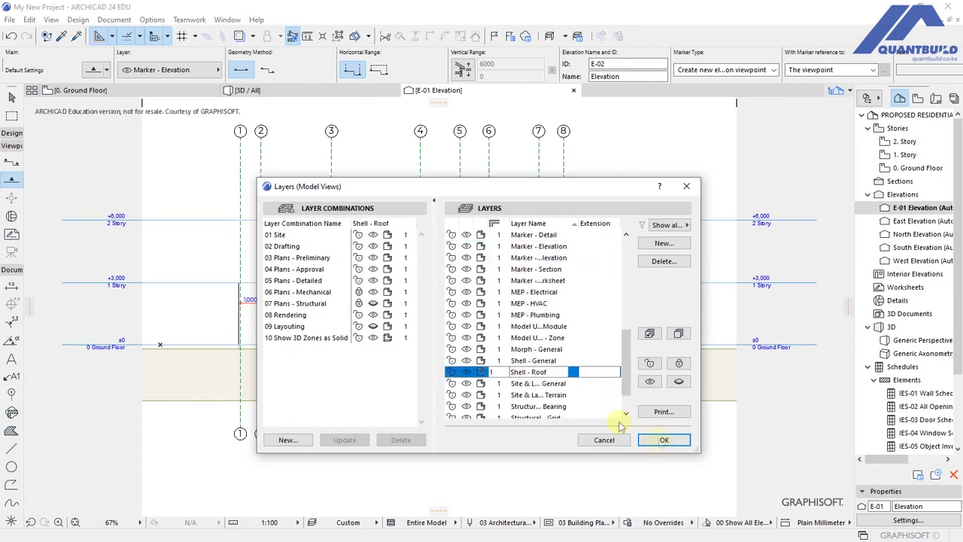
pyautogui.press('Return')
pyautogui.scroll(3, 202, 232)
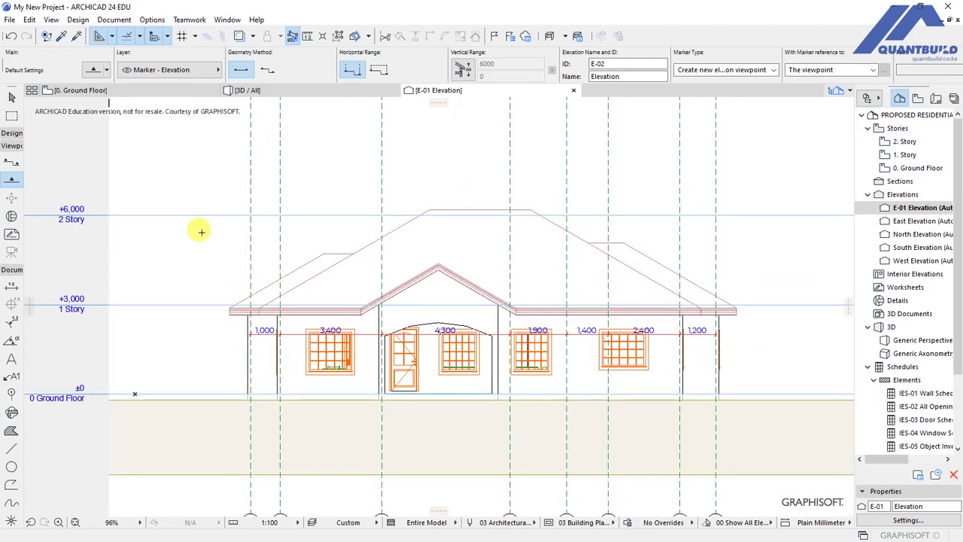
pyautogui.scroll(-1, 254, 298)
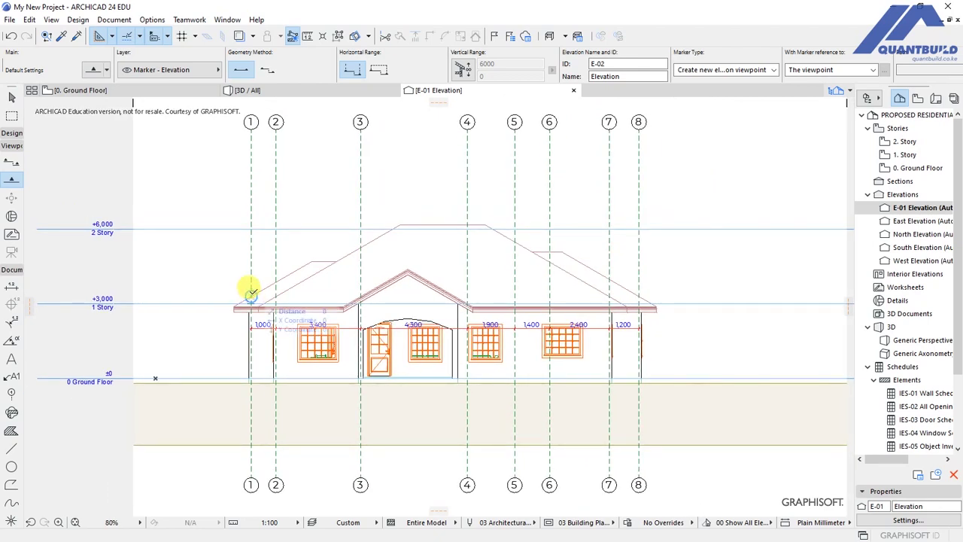
# Open the E-01 elevation's settings and review its General and Marker options.
pyautogui.rightClick(387, 201)
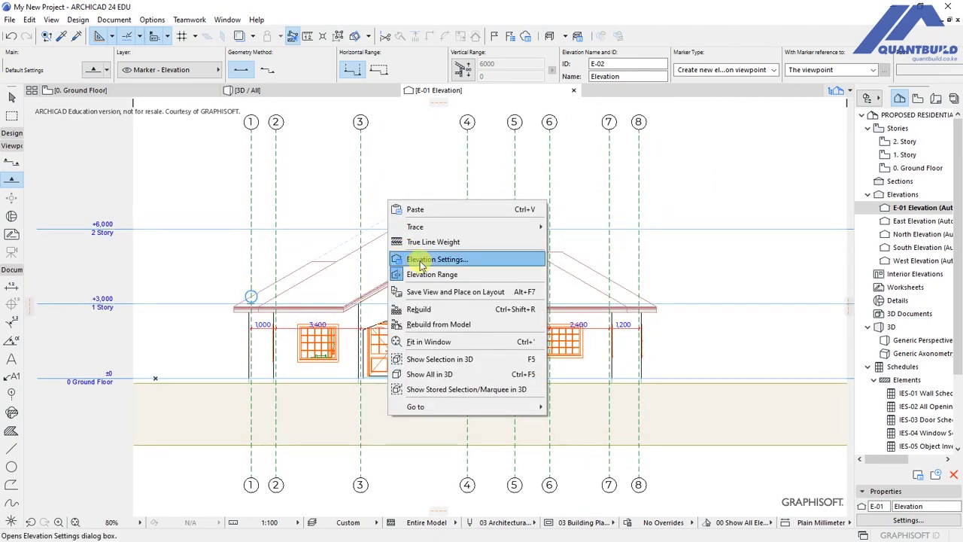
pyautogui.click(437, 258)
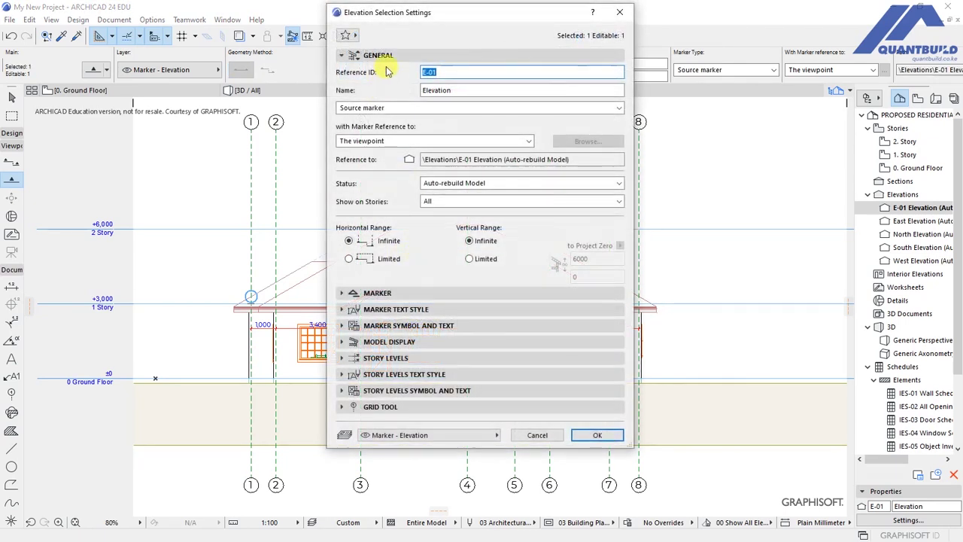
pyautogui.click(442, 73)
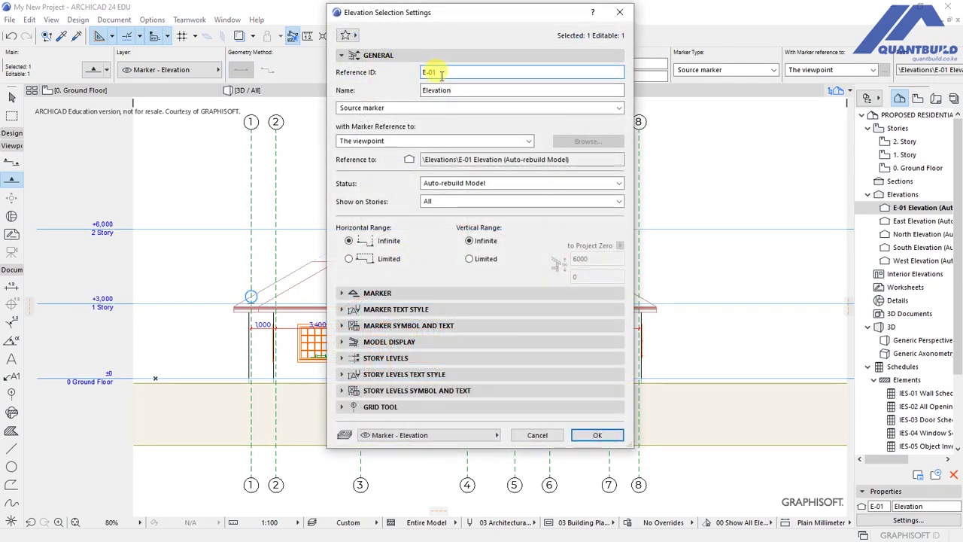
pyautogui.click(442, 72)
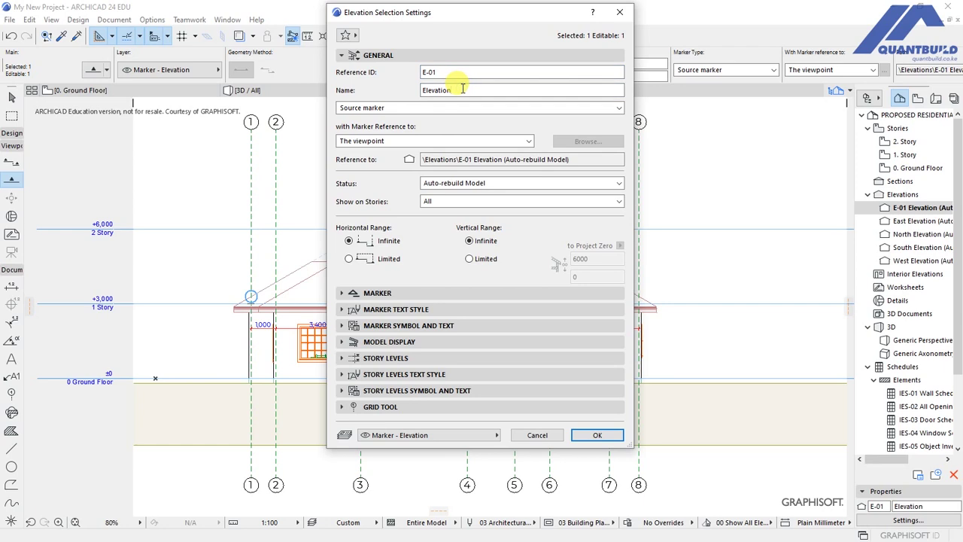
pyautogui.click(379, 55)
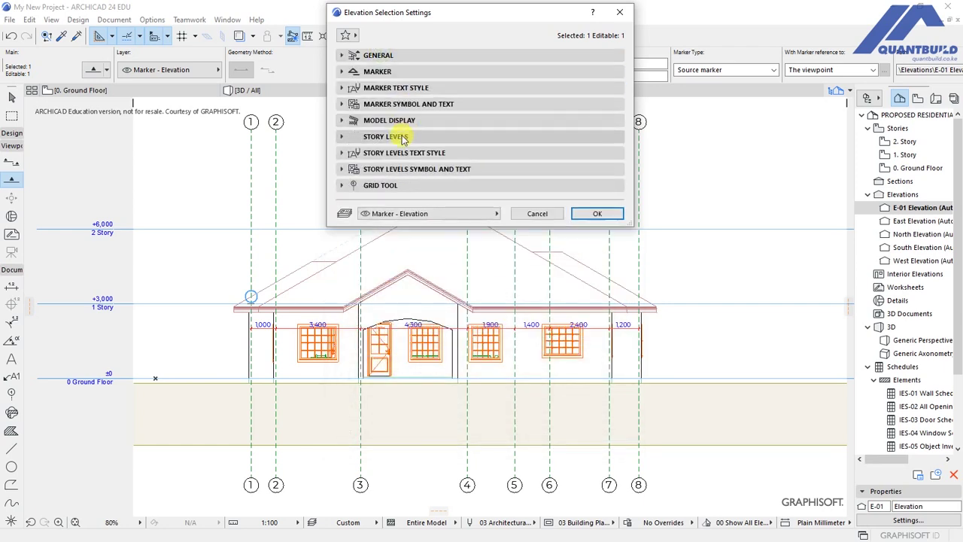
pyautogui.click(377, 71)
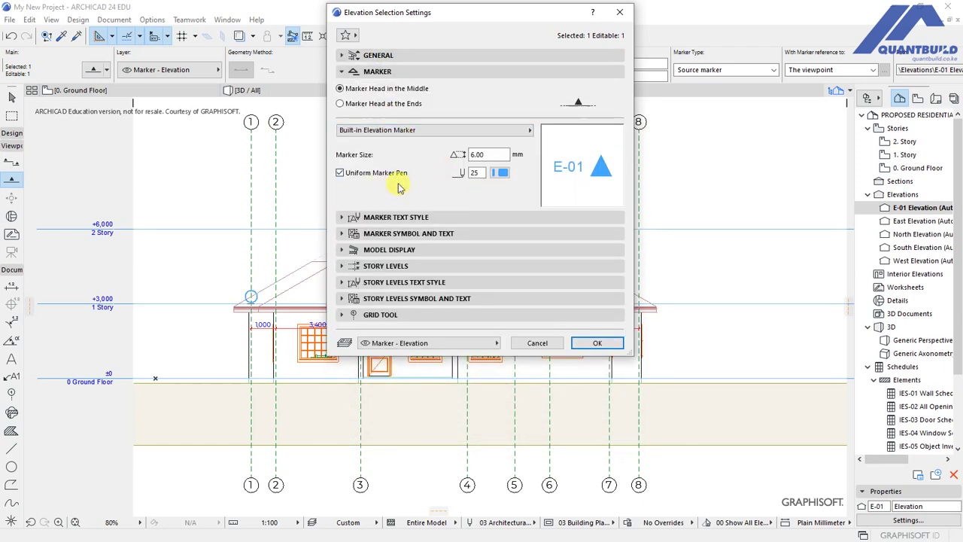
pyautogui.click(388, 71)
# Set the marker text style to DM Sans with pen 1 and a font size of 2.50 mm.
pyautogui.click(392, 88)
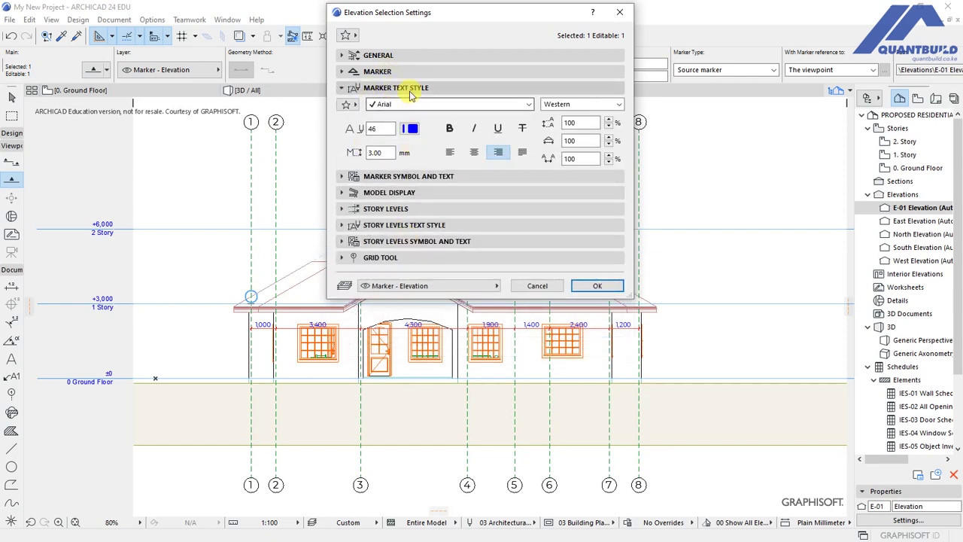
pyautogui.click(421, 105)
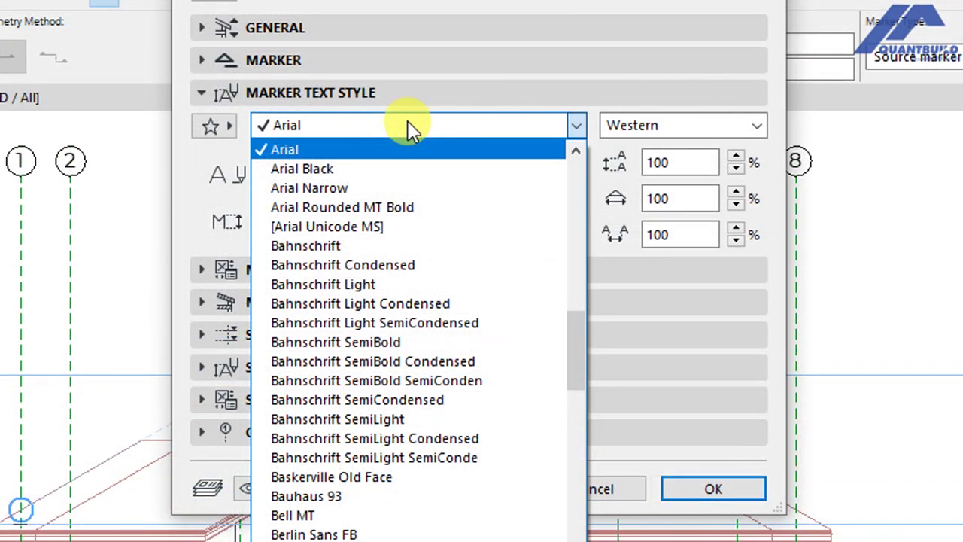
pyautogui.scroll(-10, 409, 226)
pyautogui.click(342, 154)
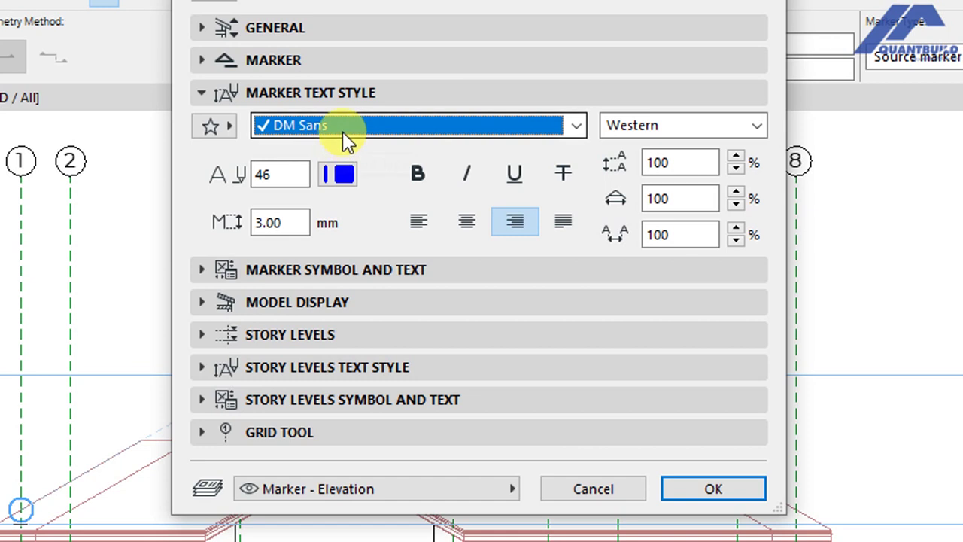
pyautogui.click(335, 175)
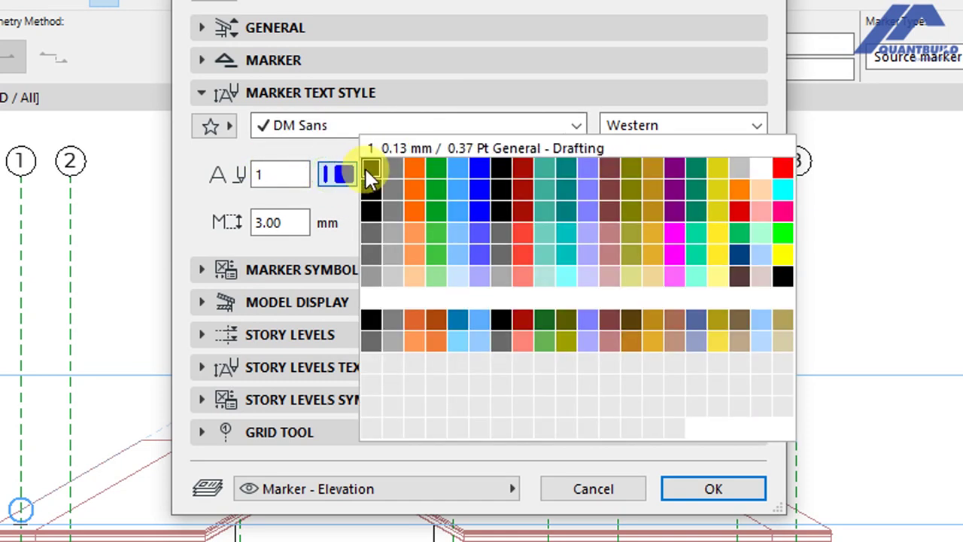
pyautogui.click(371, 174)
pyautogui.moveTo(290, 222); pyautogui.dragTo(227, 222)
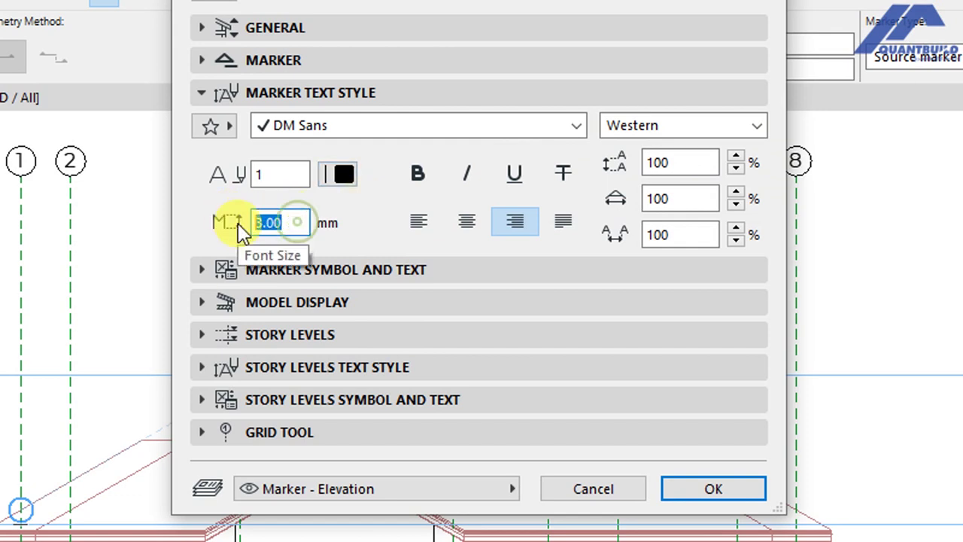
pyautogui.write('2.50')
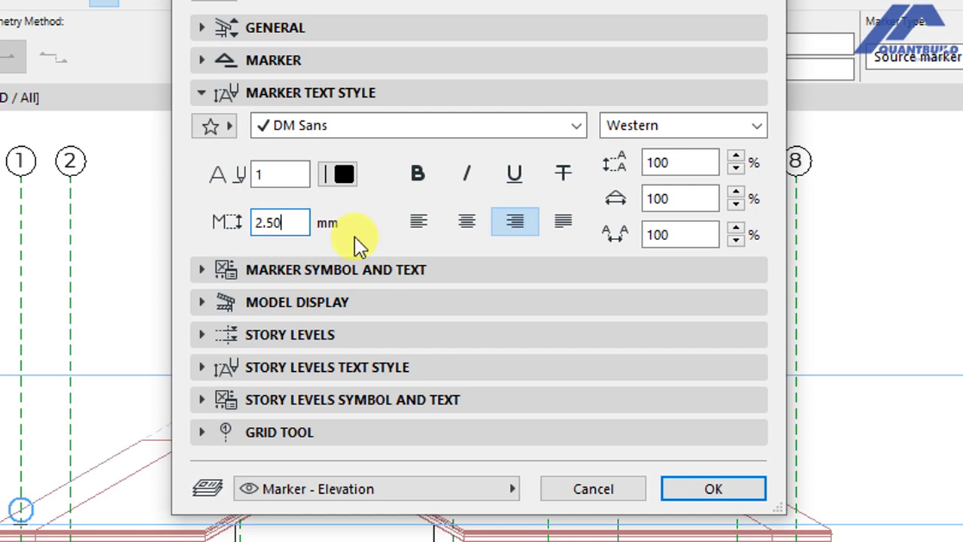
# Enable Texts in One Row for the elevation marker's symbol and text.
pyautogui.click(362, 265)
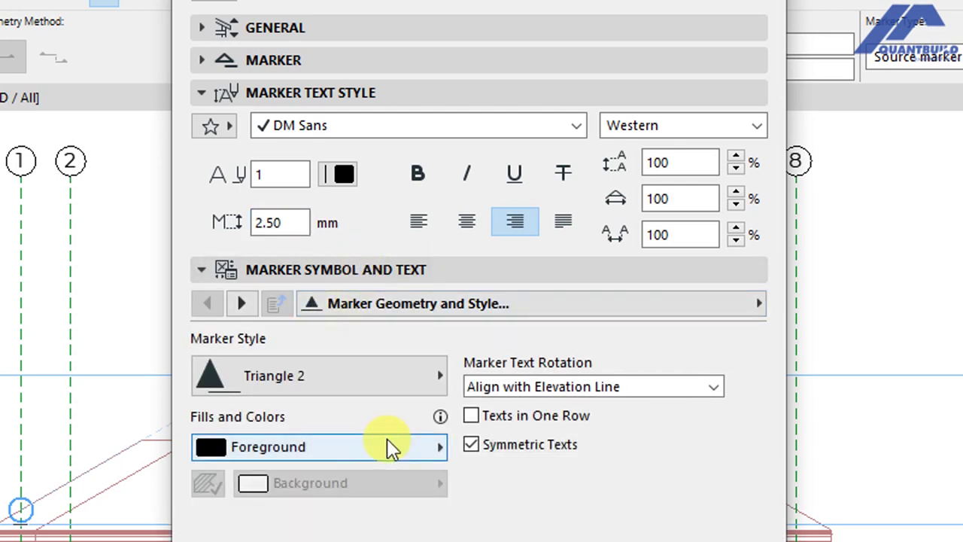
pyautogui.scroll(-3, 410, 455)
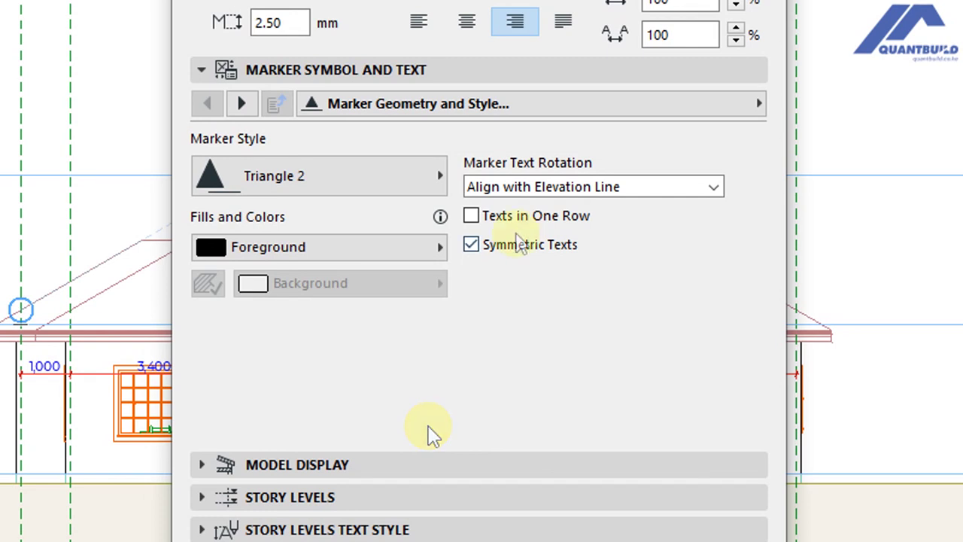
pyautogui.click(473, 220)
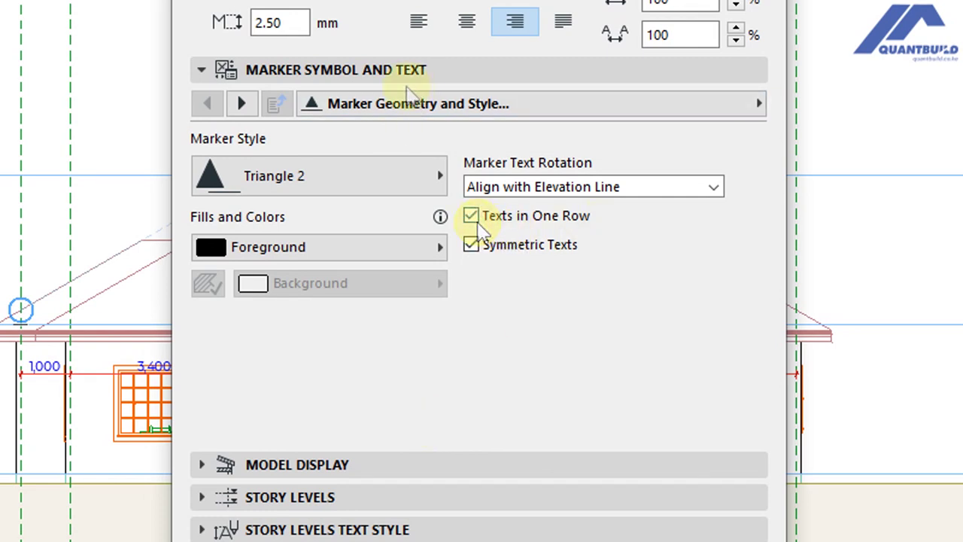
pyautogui.click(387, 71)
# Enable a uniform pen for the elevation's uncut elements and set that pen to 1.
pyautogui.click(331, 105)
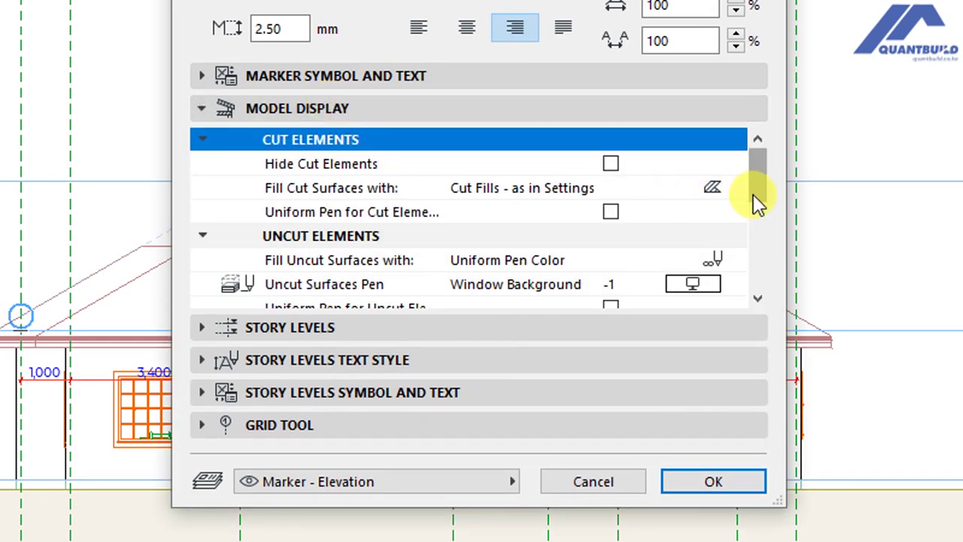
pyautogui.scroll(-1, 755, 200)
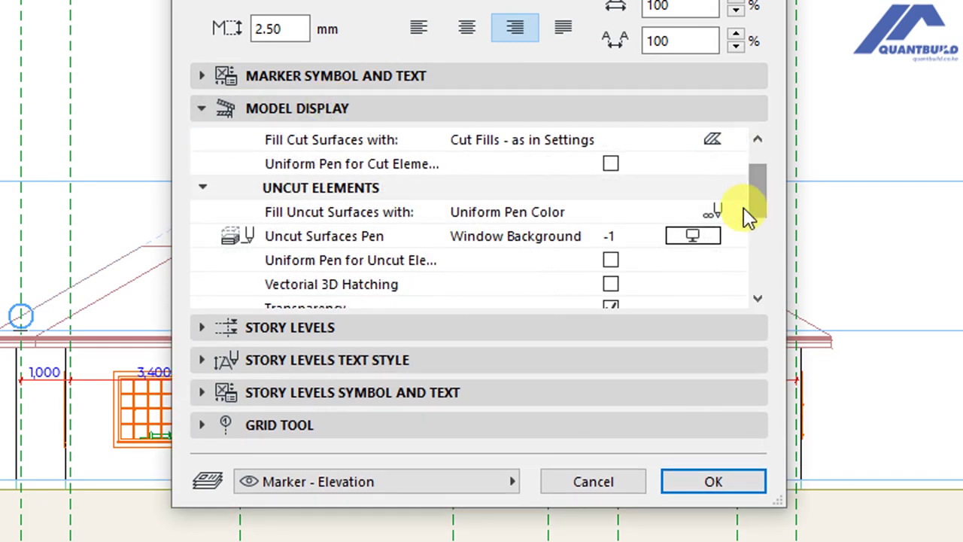
pyautogui.click(611, 260)
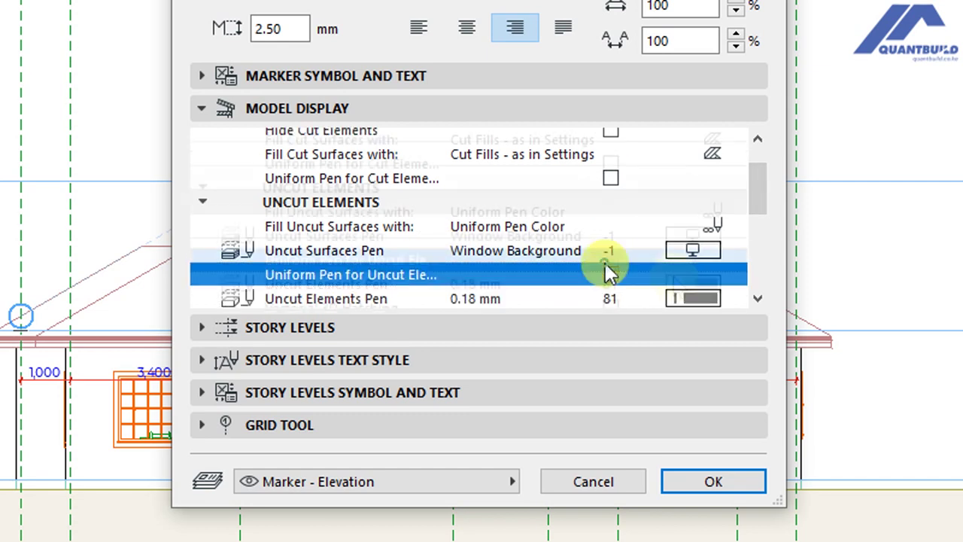
pyautogui.click(691, 286)
pyautogui.click(757, 280)
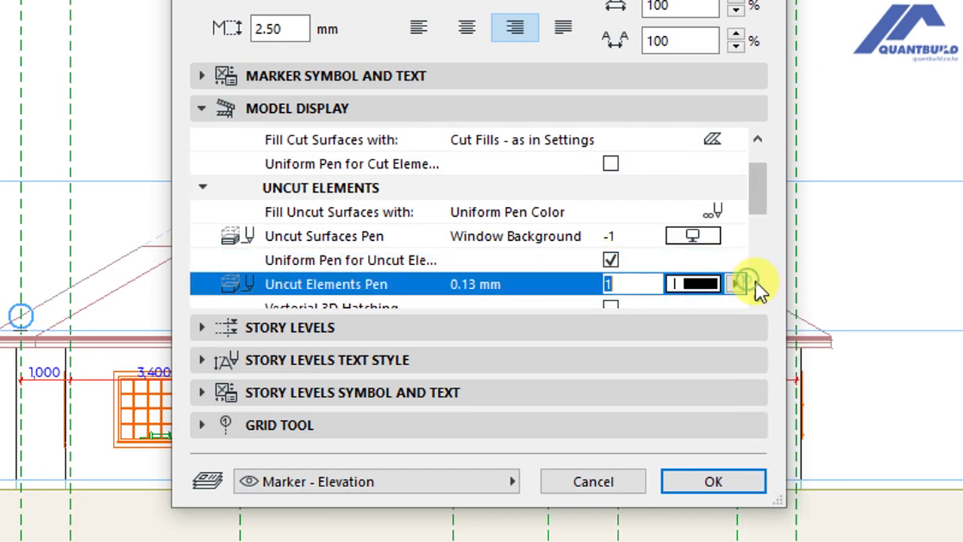
# Turn off Transparency for the uncut elements and enable Sun Shadow in the elevation's model display.
pyautogui.scroll(-1, 757, 301)
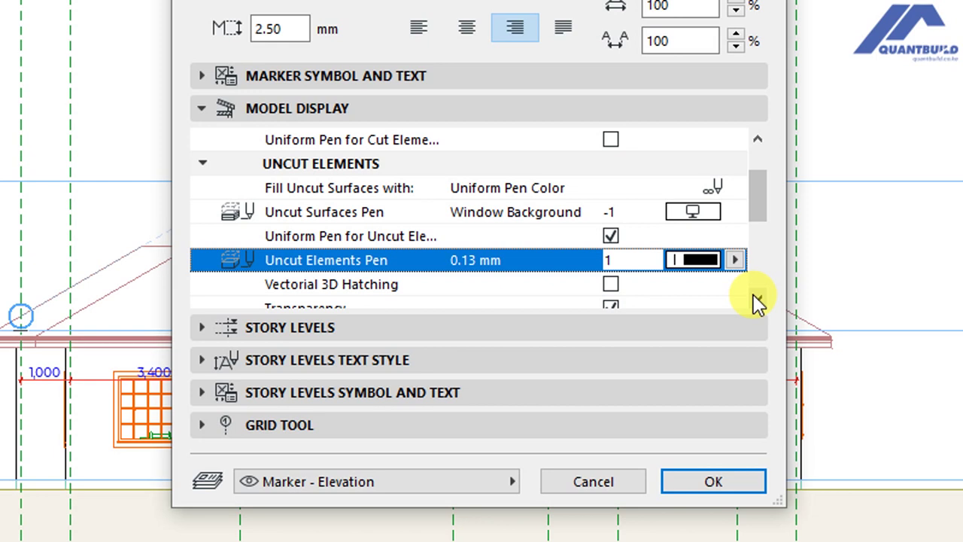
pyautogui.scroll(-2, 755, 301)
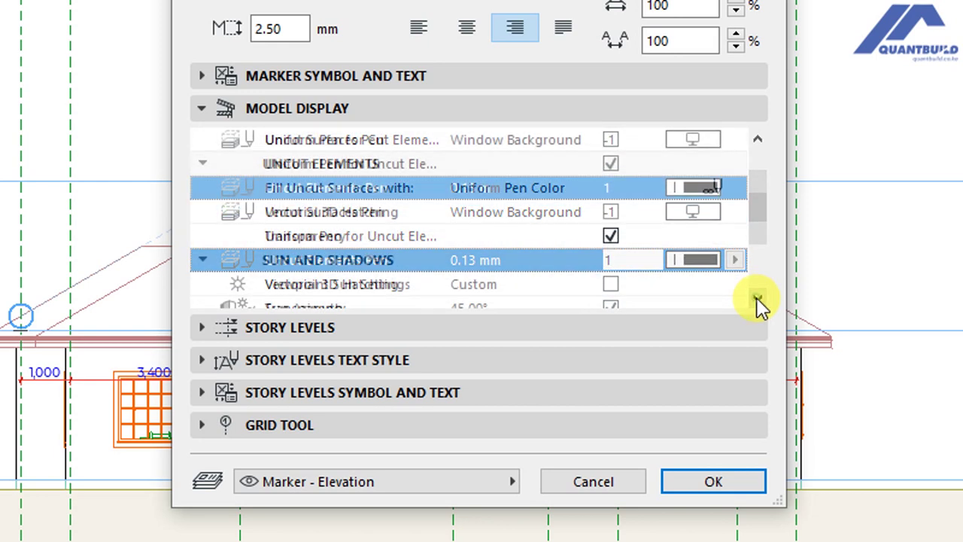
pyautogui.click(610, 238)
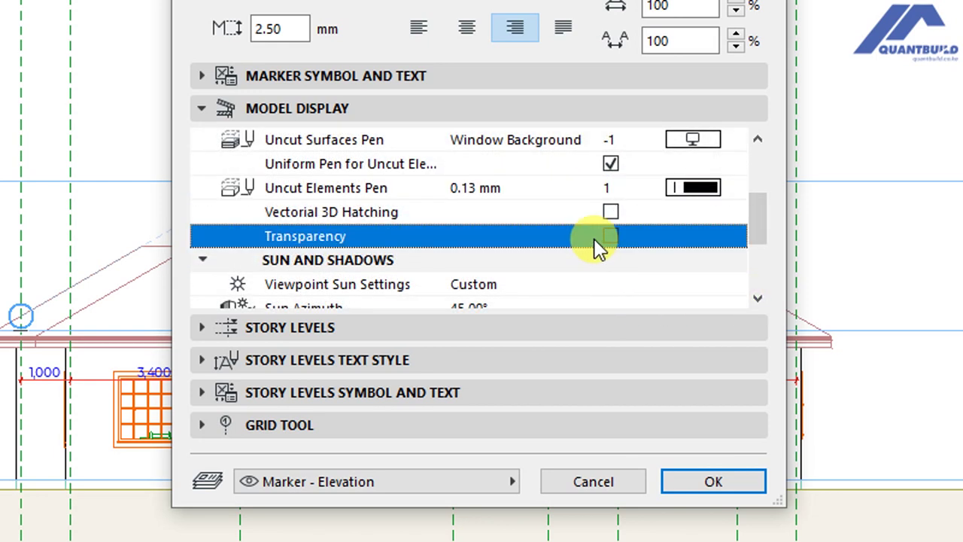
pyautogui.scroll(-4, 757, 244)
pyautogui.click(610, 211)
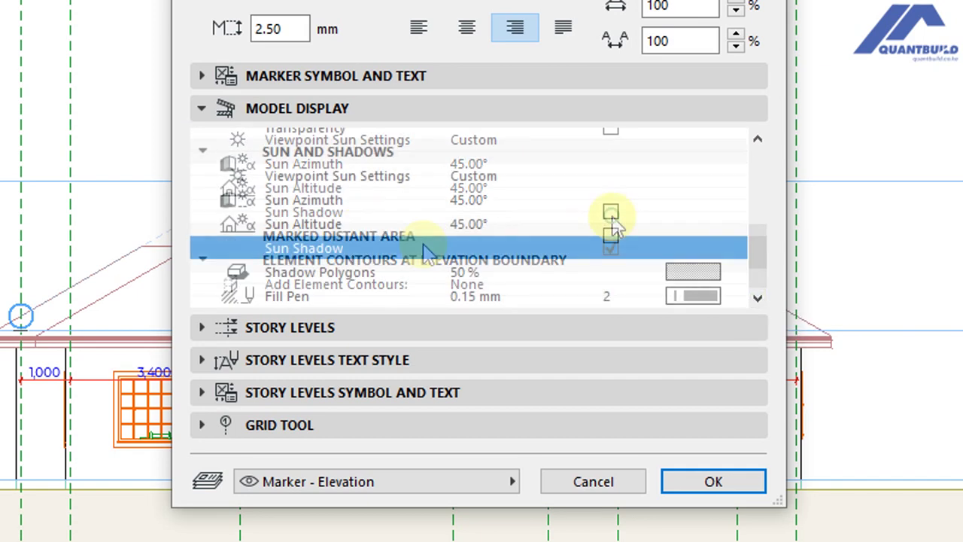
pyautogui.scroll(-2, 756, 297)
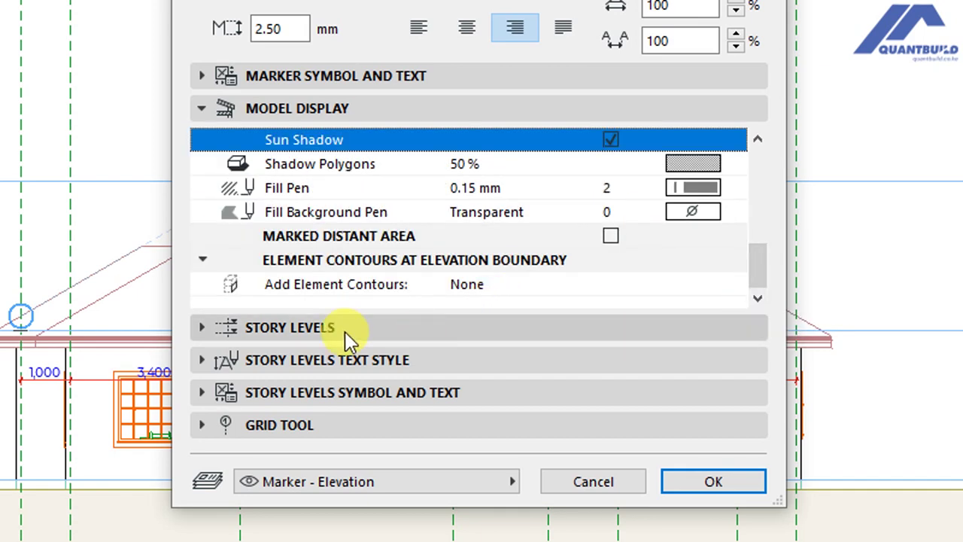
# Set the elevation's story levels to show as Display & Output.
pyautogui.click(421, 270)
pyautogui.scroll(-3, 354, 346)
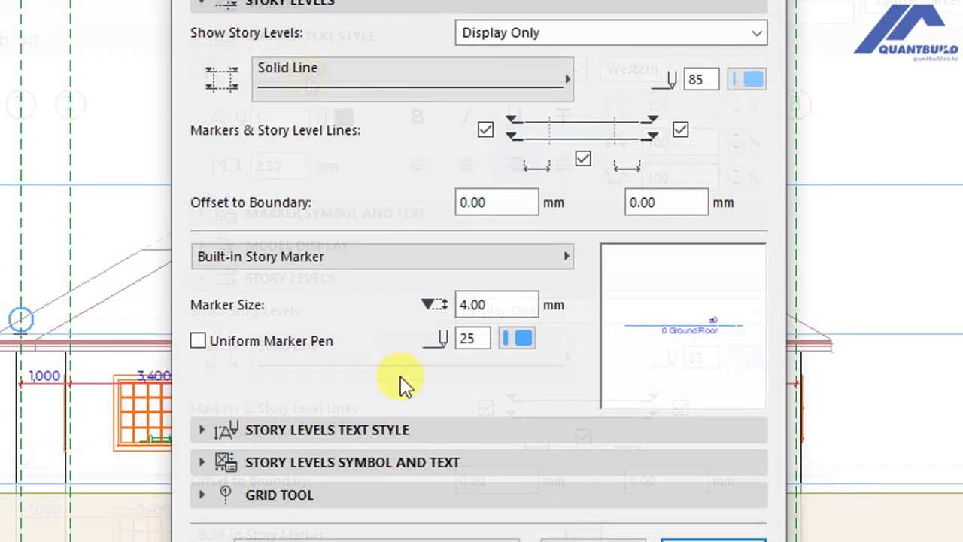
pyautogui.scroll(1, 298, 77)
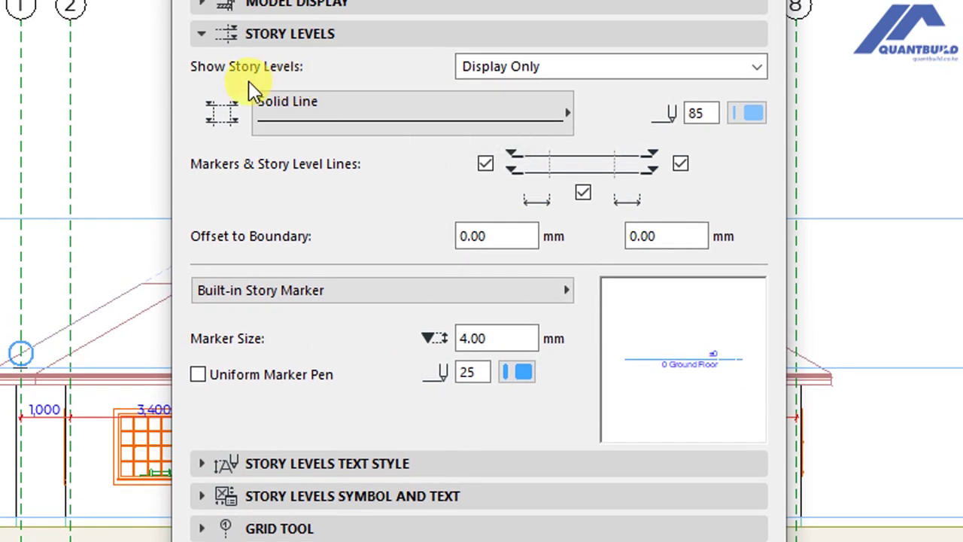
pyautogui.scroll(1, 520, 86)
pyautogui.click(527, 80)
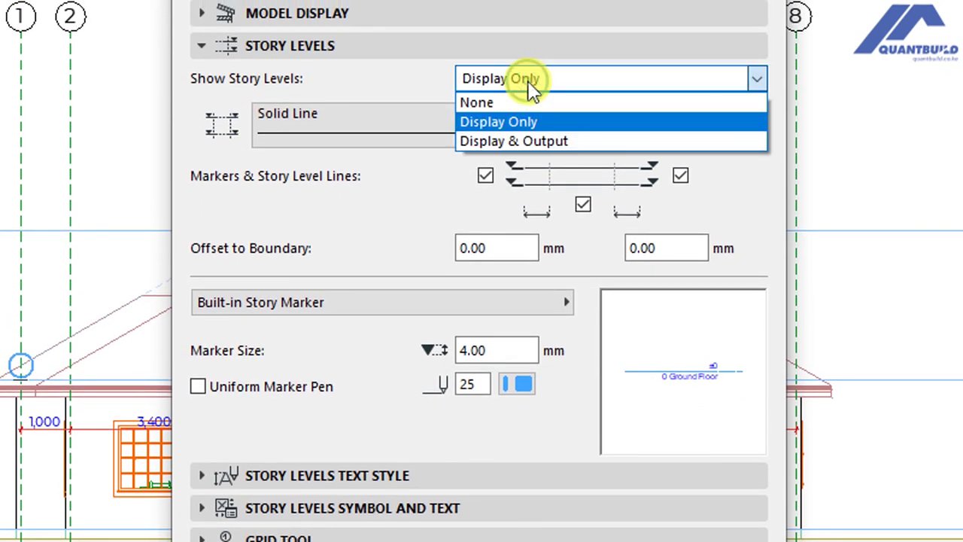
pyautogui.click(533, 142)
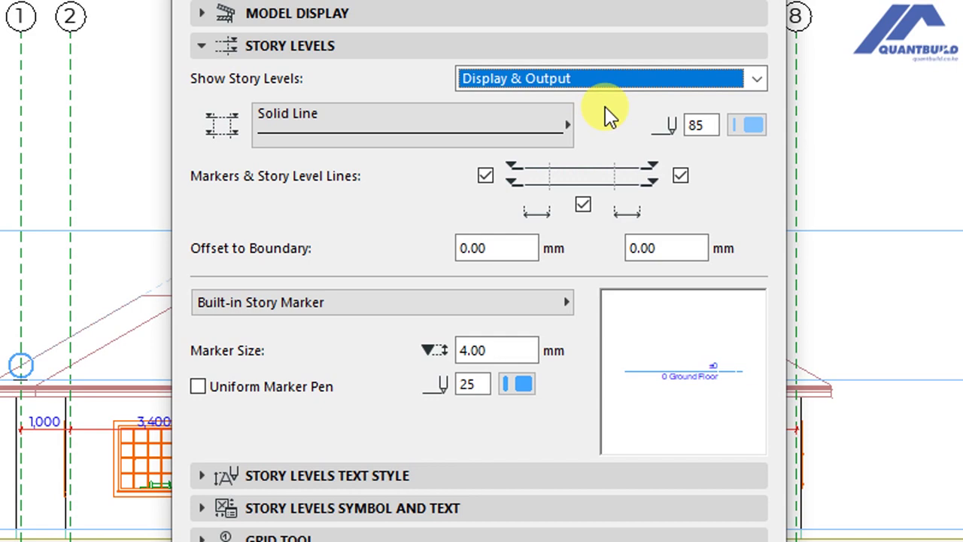
# Give the story level lines the Hidden Line type with pen 1.
pyautogui.click(452, 133)
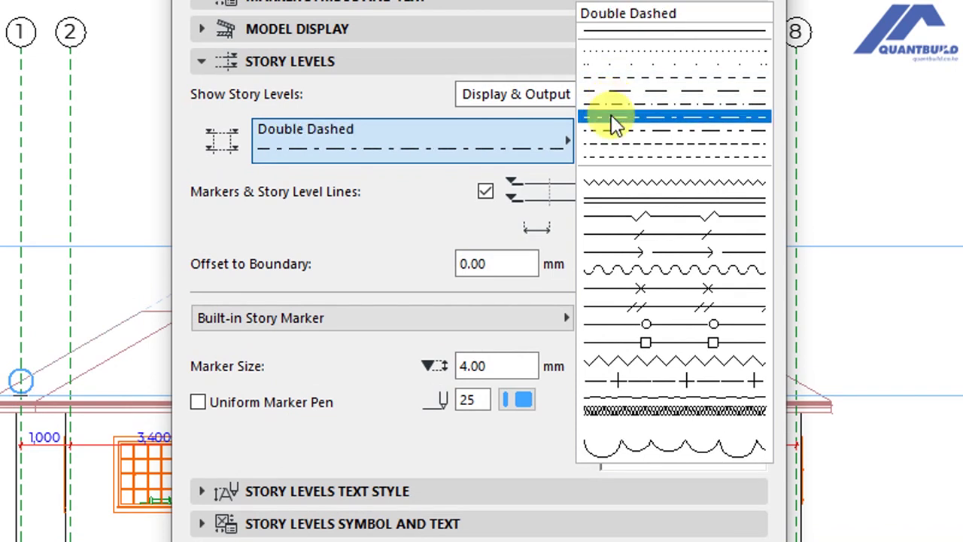
pyautogui.click(610, 149)
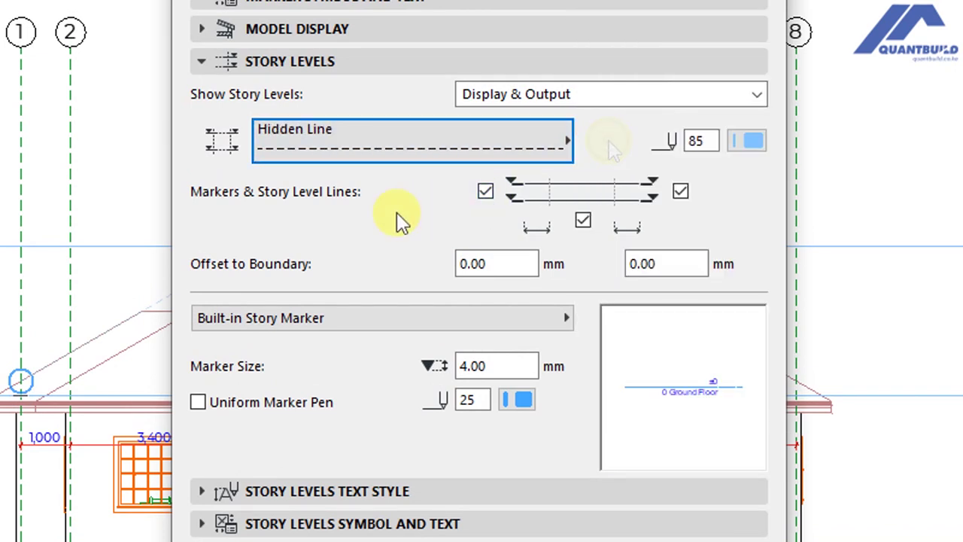
pyautogui.click(748, 142)
pyautogui.click(786, 138)
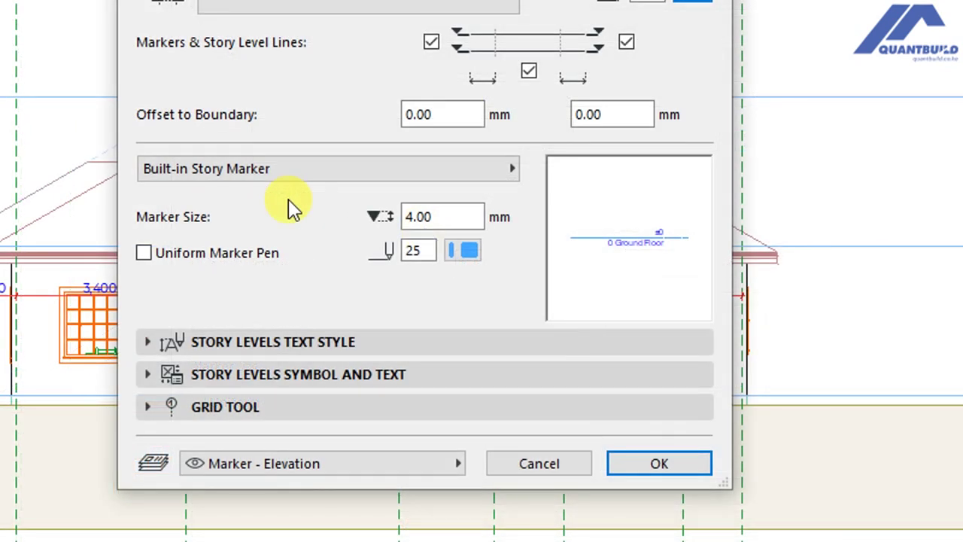
# Set the story marker size to 3.00 mm and enable a uniform marker pen using pen 1.
pyautogui.press('Tab')
pyautogui.write('3.00')
pyautogui.click(145, 254)
pyautogui.click(466, 252)
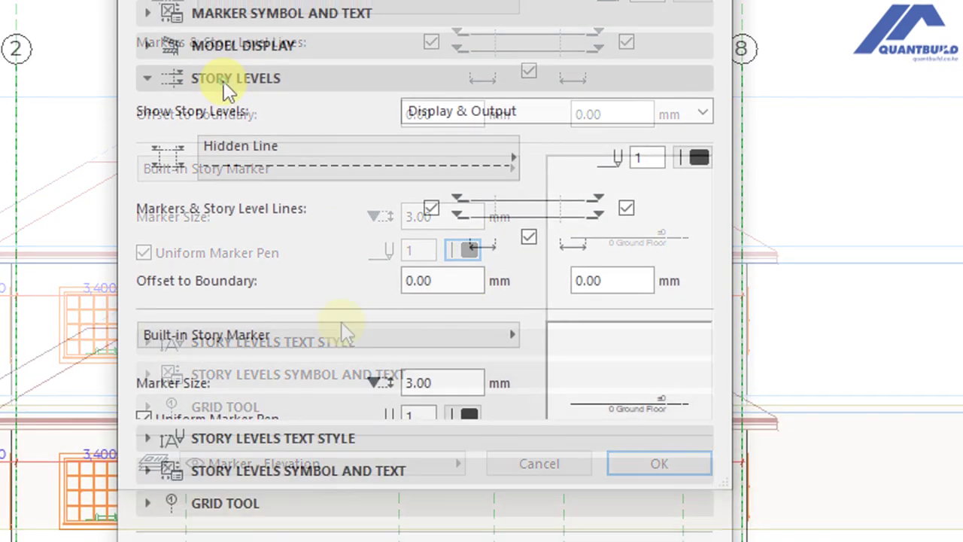
# Set the story levels text style to the DM Sans font with text pen 1.
pyautogui.click(224, 79)
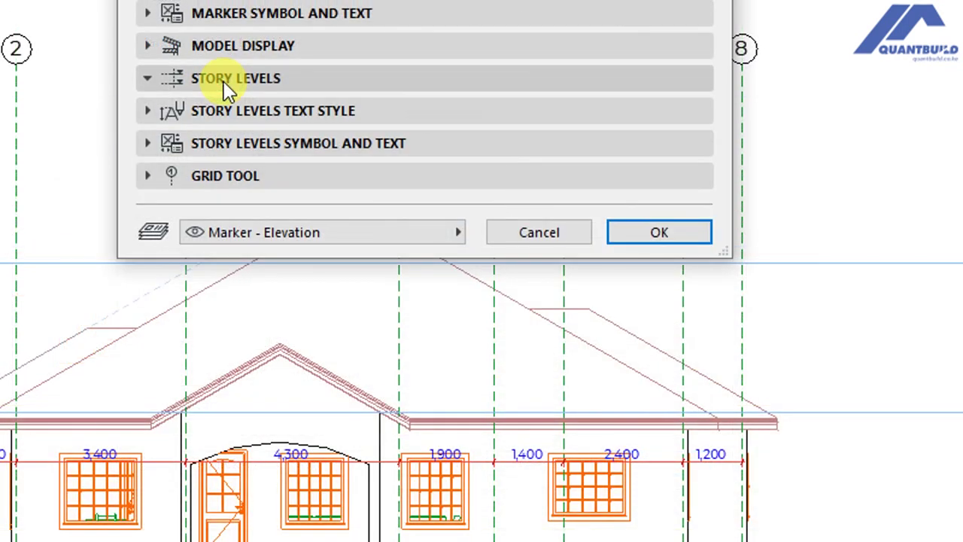
pyautogui.click(234, 109)
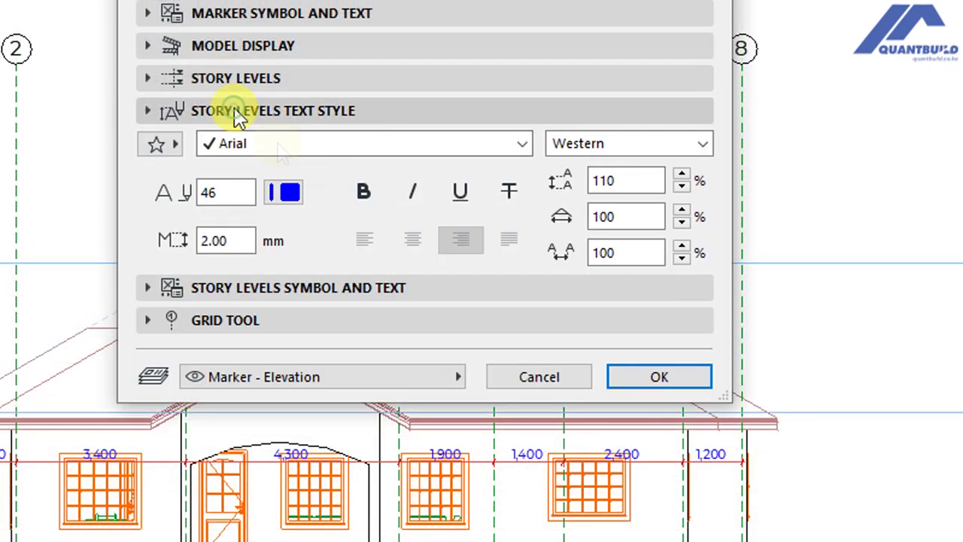
pyautogui.click(278, 147)
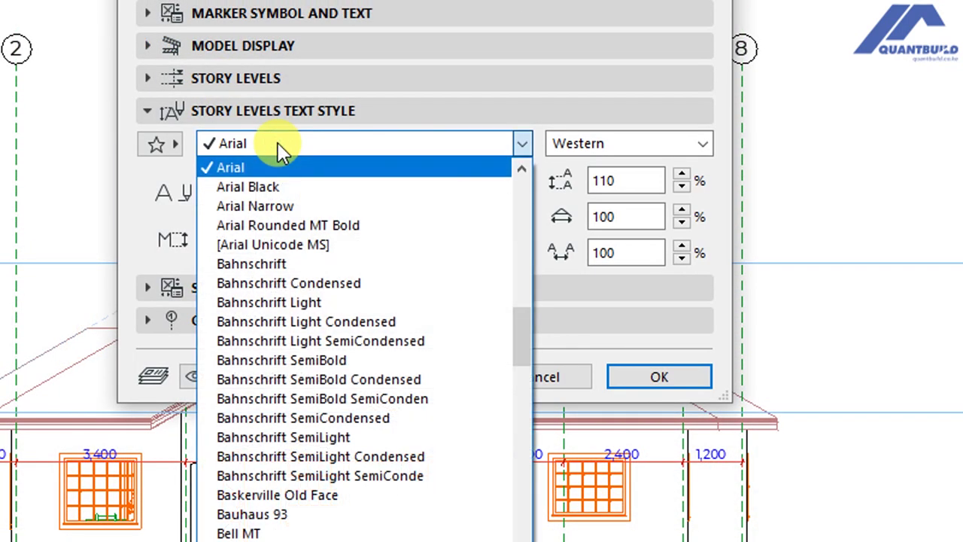
pyautogui.scroll(-20, 280, 151)
pyautogui.click(272, 159)
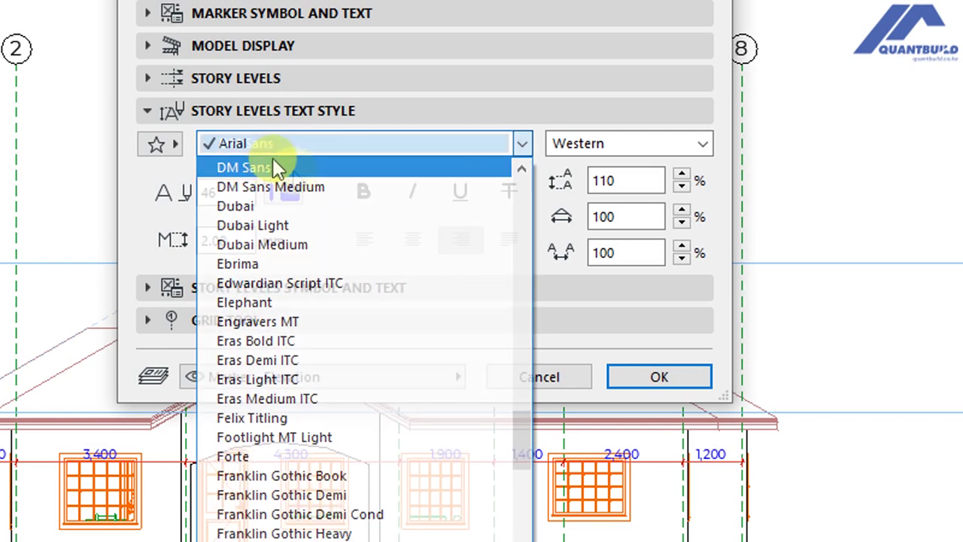
pyautogui.click(295, 192)
pyautogui.click(315, 188)
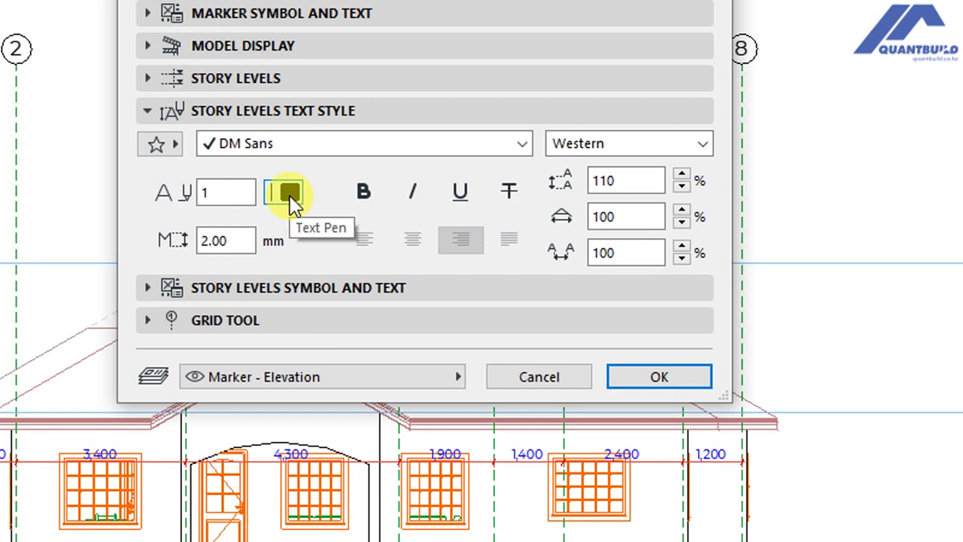
pyautogui.click(246, 239)
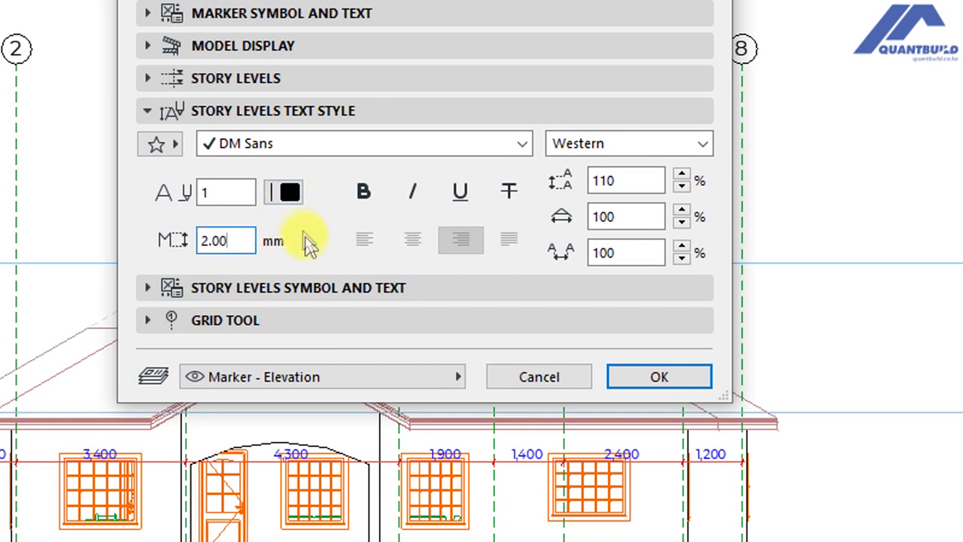
pyautogui.click(286, 113)
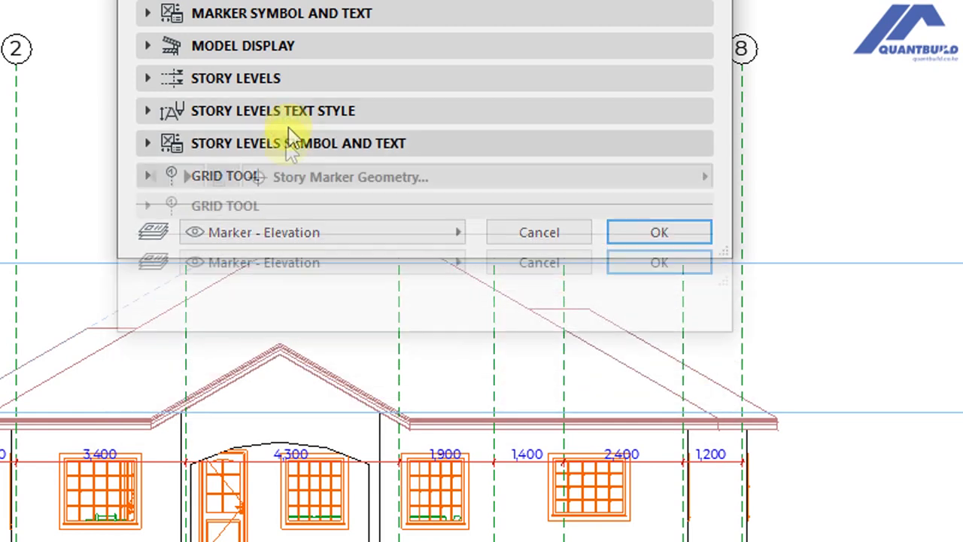
# Review the story levels symbol options, turn off Show Grid Elements for the elevation, and apply all the settings.
pyautogui.click(287, 143)
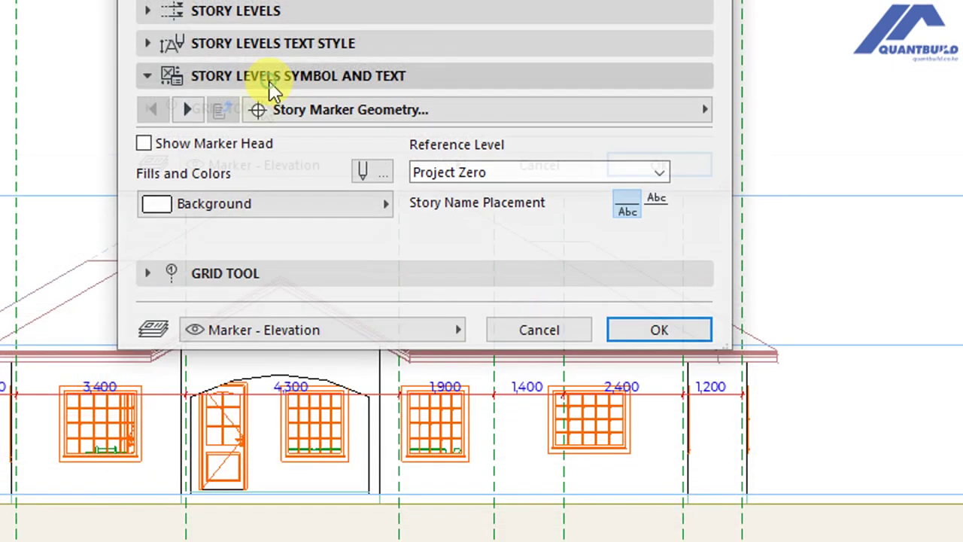
pyautogui.click(263, 55)
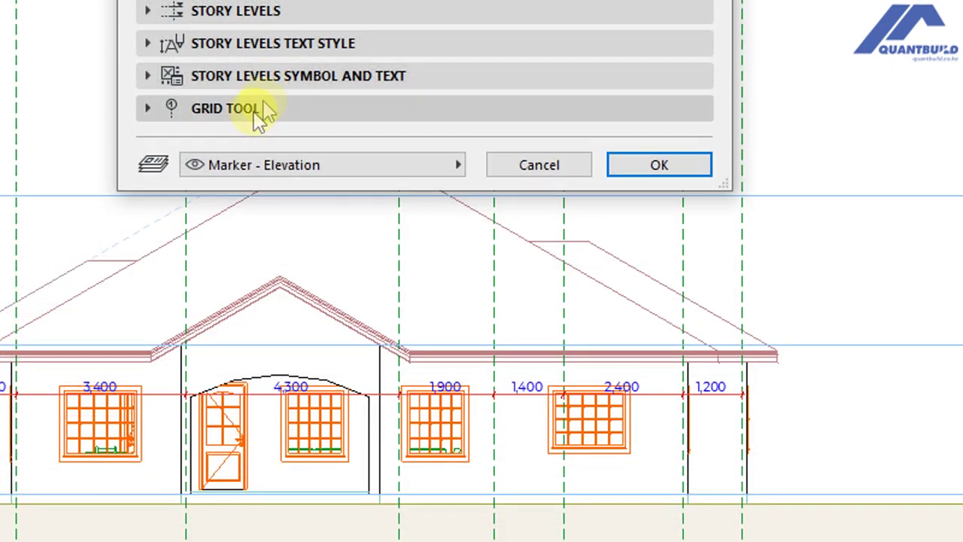
pyautogui.click(254, 87)
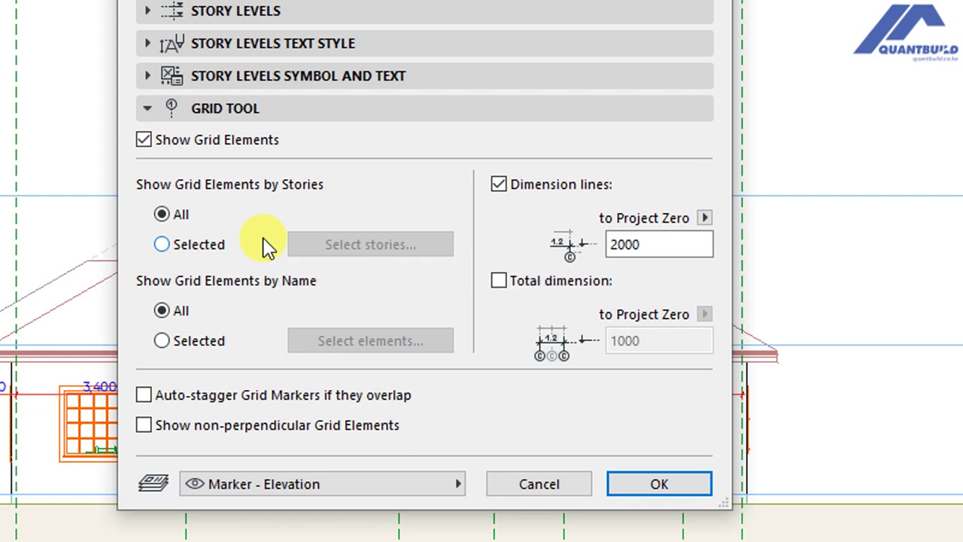
pyautogui.click(145, 143)
pyautogui.click(146, 143)
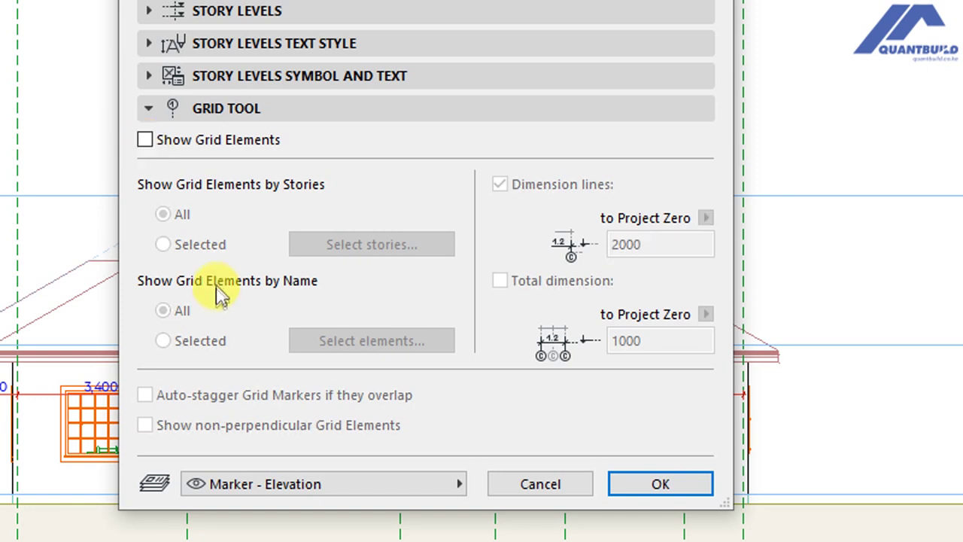
pyautogui.click(241, 109)
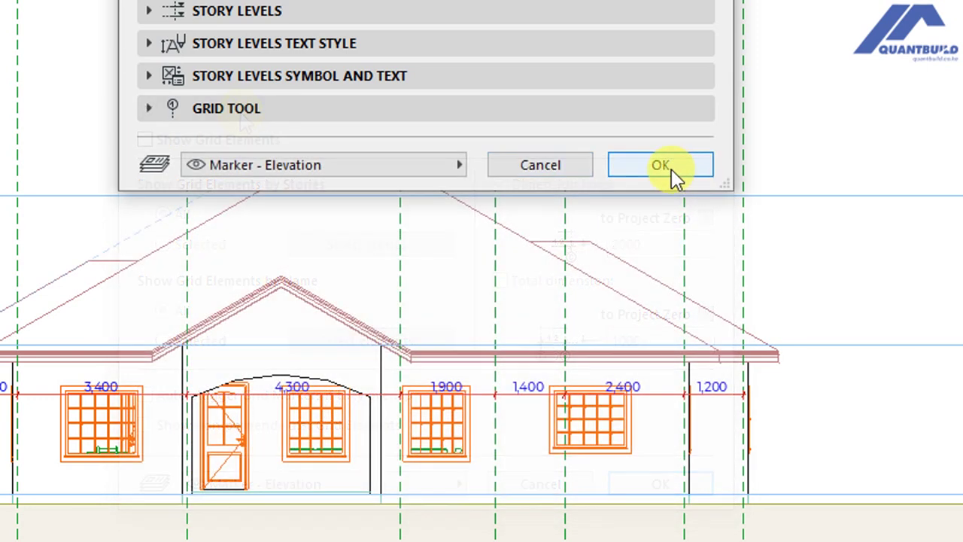
pyautogui.click(661, 164)
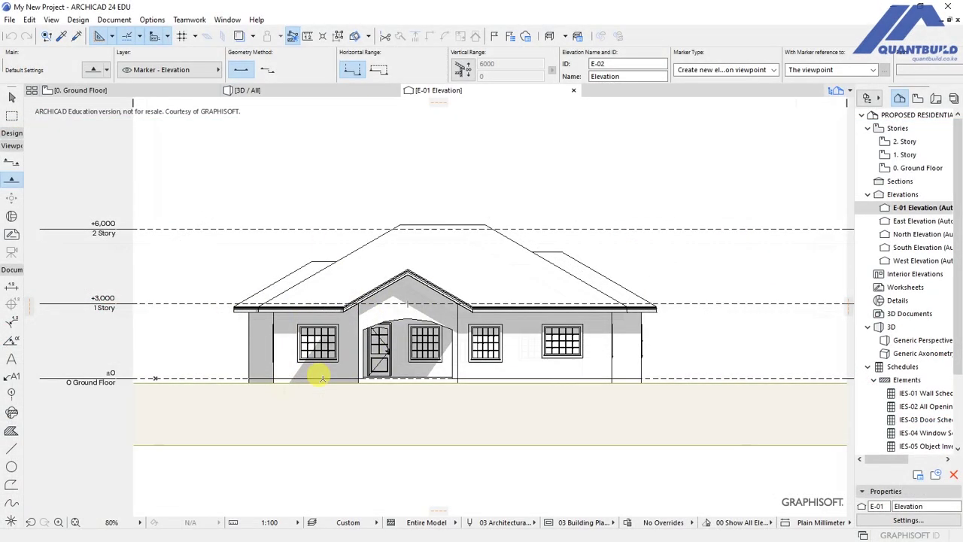
# Enable a uniform pen for cut elements in the elevation's model display settings and apply the change.
pyautogui.scroll(-3, 318, 377)
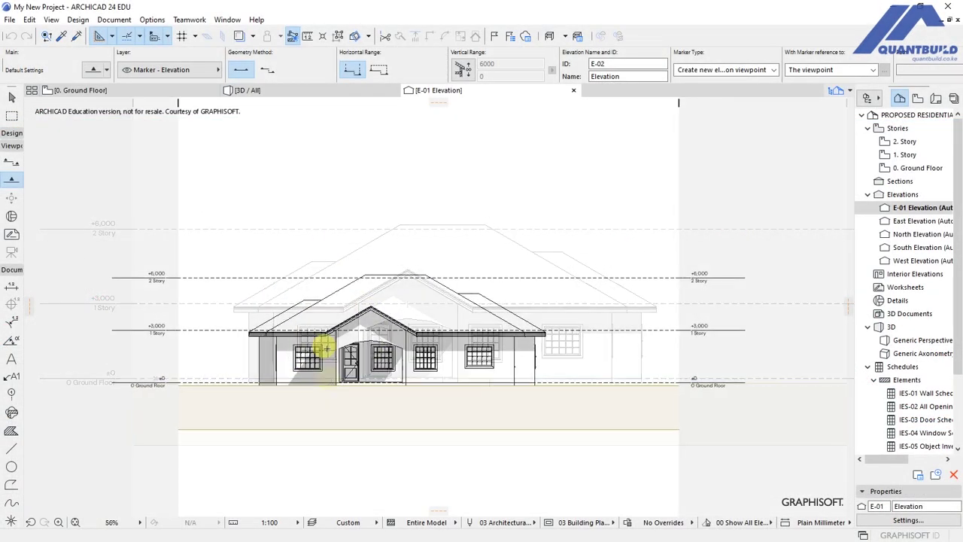
pyautogui.scroll(2, 299, 354)
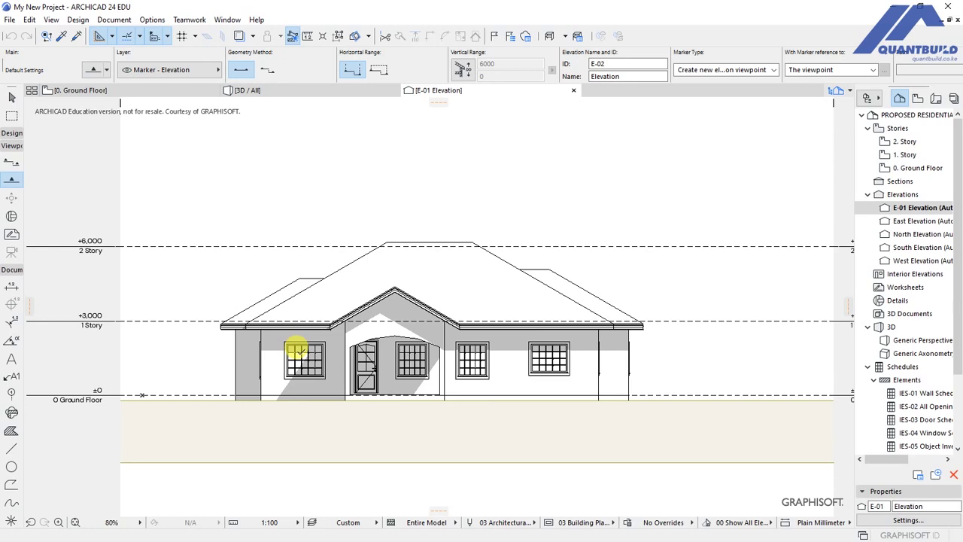
pyautogui.scroll(-1, 310, 368)
pyautogui.rightClick(381, 253)
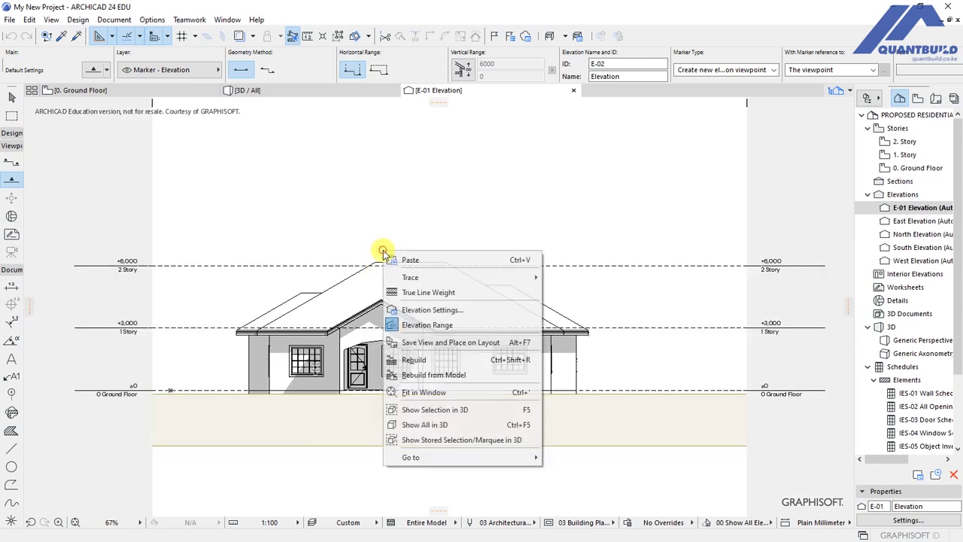
pyautogui.click(432, 312)
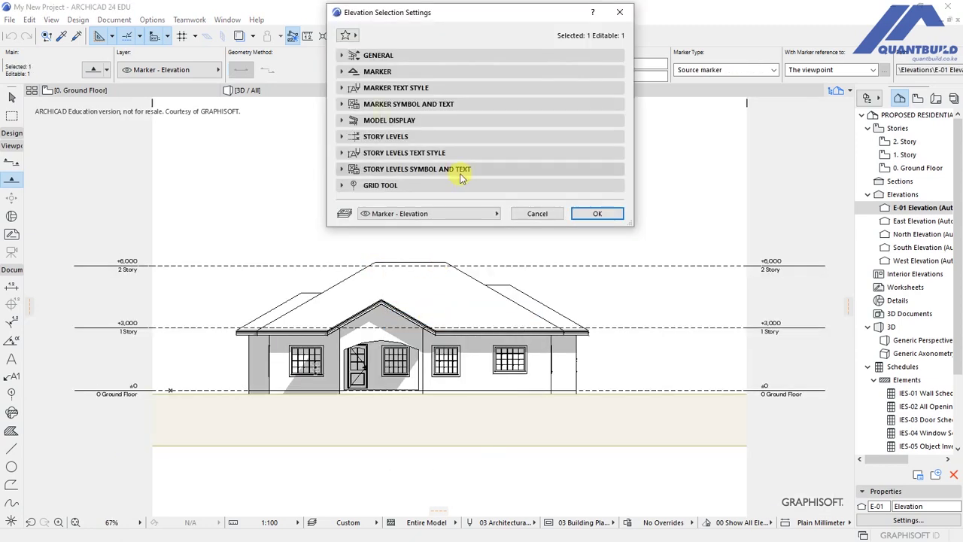
pyautogui.click(380, 120)
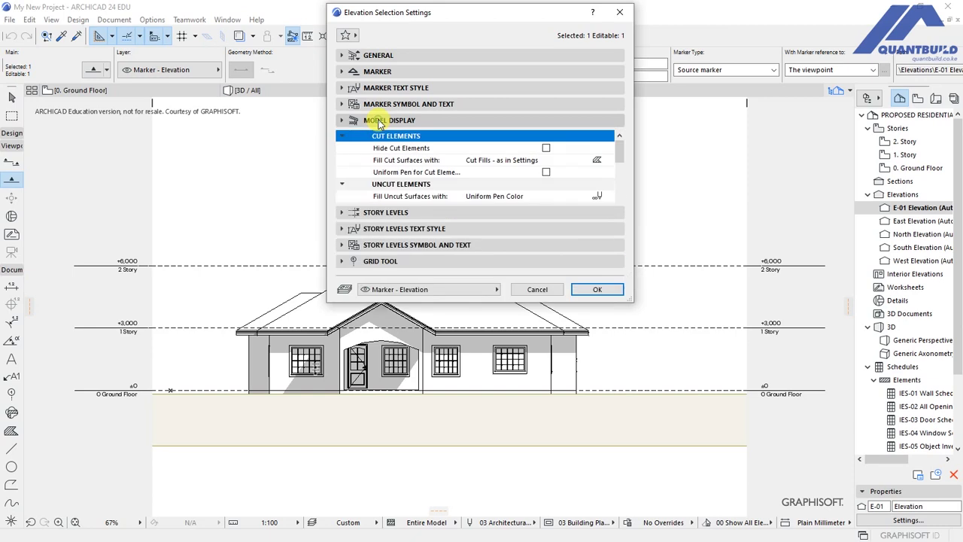
pyautogui.moveTo(618, 173)
pyautogui.mouseDown()
pyautogui.moveTo(621, 215)
pyautogui.moveTo(621, 172)
pyautogui.mouseUp()
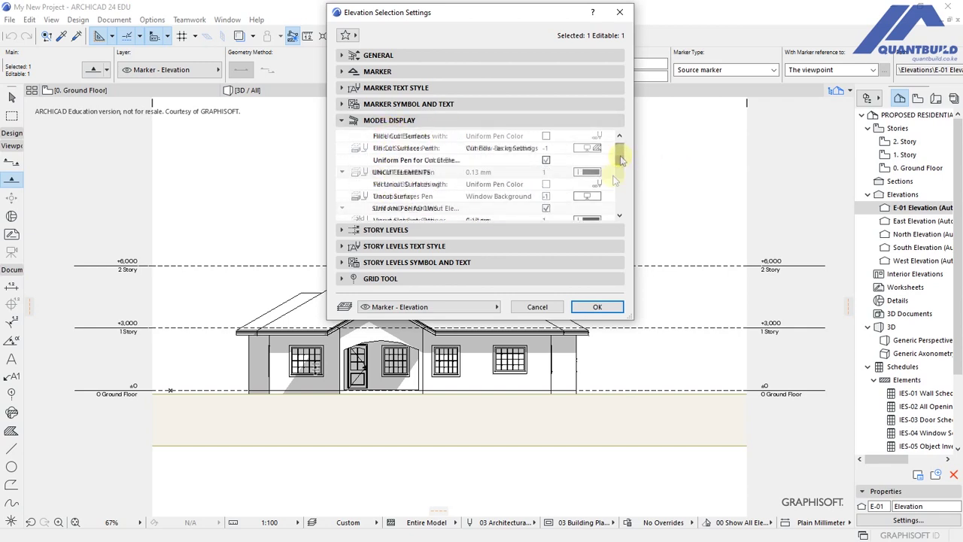
pyautogui.moveTo(620, 164); pyautogui.dragTo(622, 155)
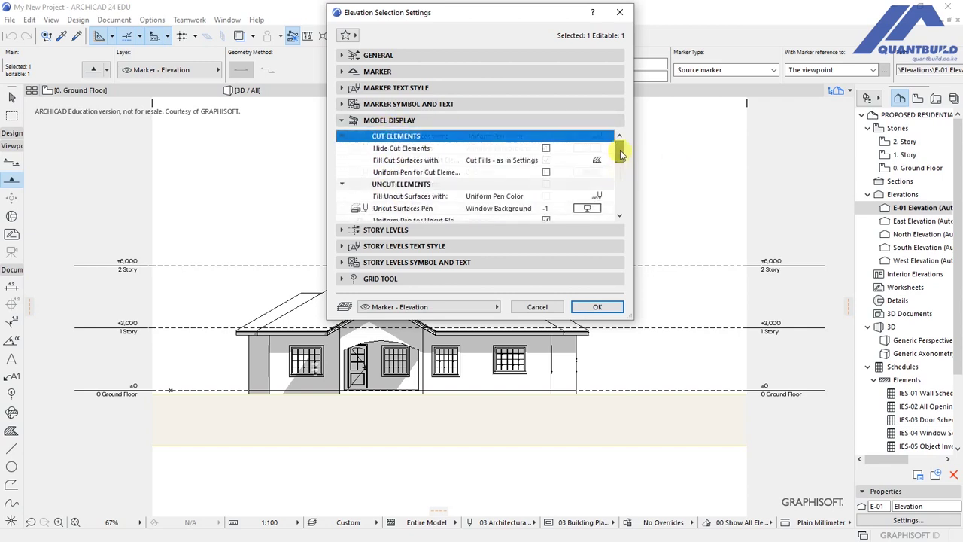
pyautogui.click(546, 173)
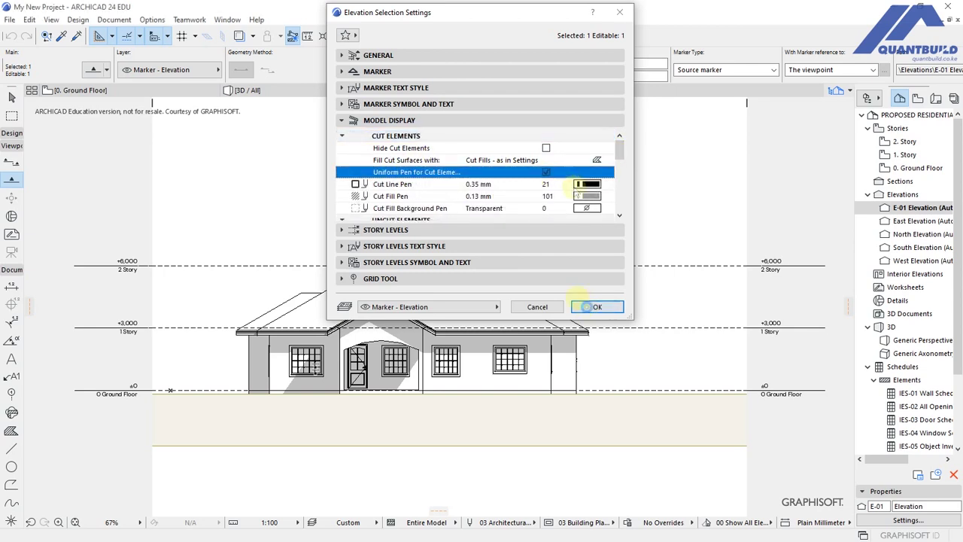
pyautogui.click(597, 306)
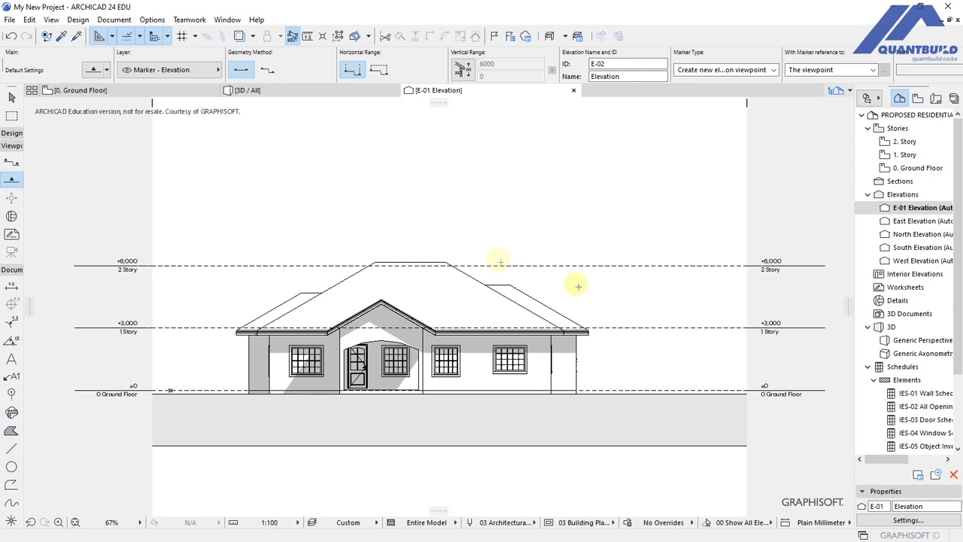
# Draw a rectangular fill about 28,589 by 2,500 mm over the ground area below the house.
pyautogui.scroll(-2, 500, 262)
pyautogui.scroll(2, 402, 326)
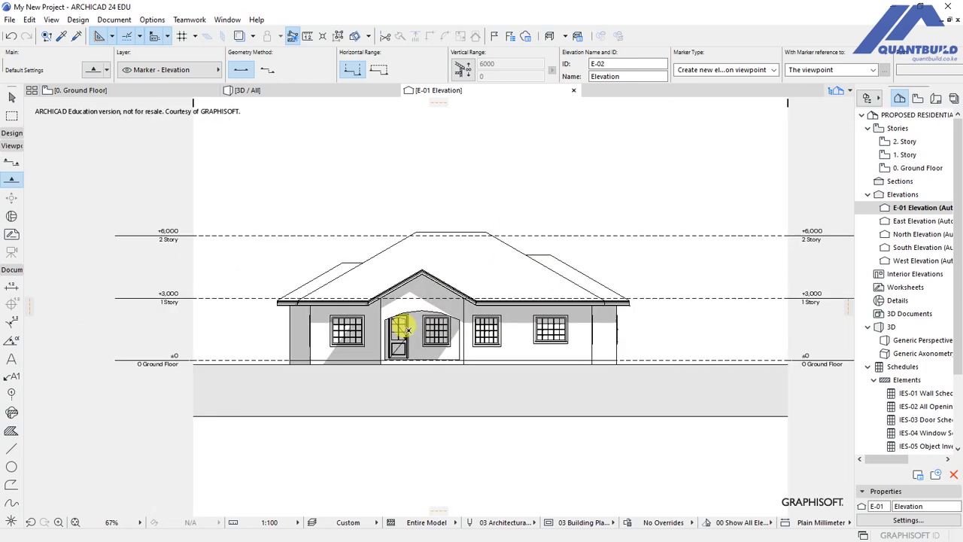
pyautogui.scroll(3, 403, 327)
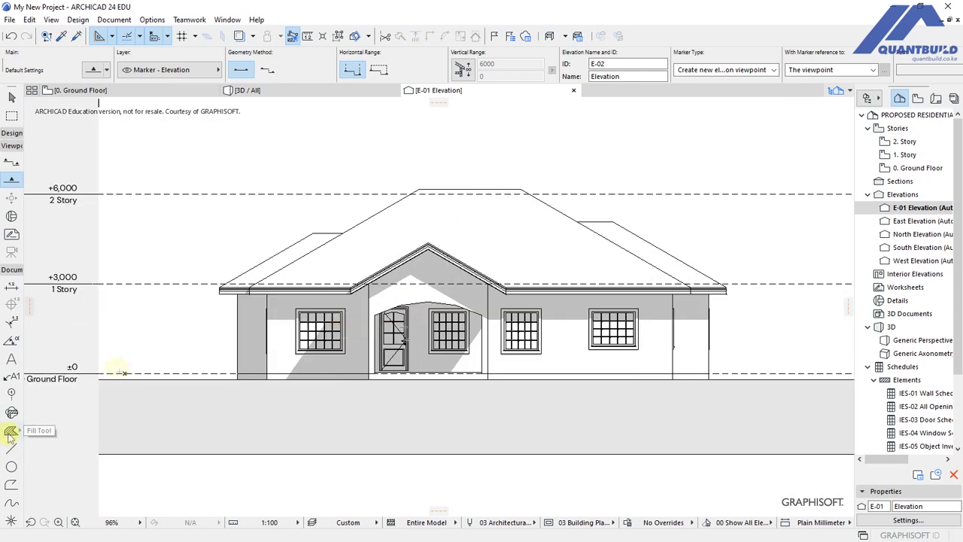
pyautogui.click(10, 432)
pyautogui.click(110, 20)
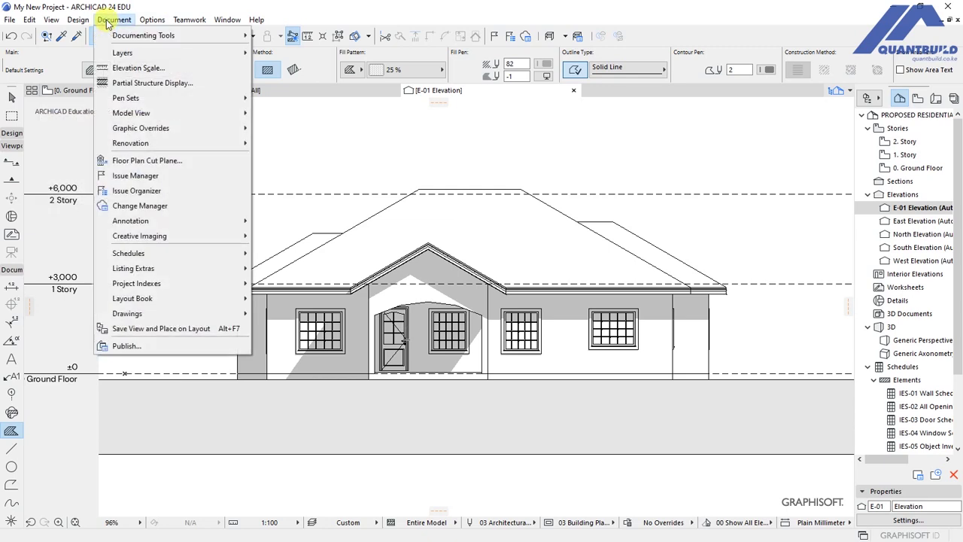
pyautogui.moveTo(124, 36)
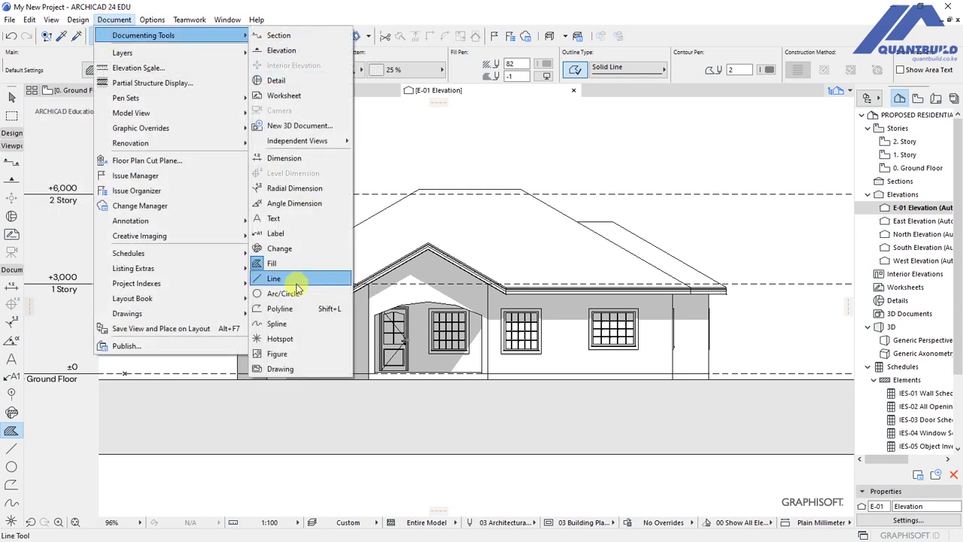
pyautogui.click(273, 264)
pyautogui.click(100, 379)
pyautogui.scroll(-3, 100, 378)
pyautogui.click(707, 453)
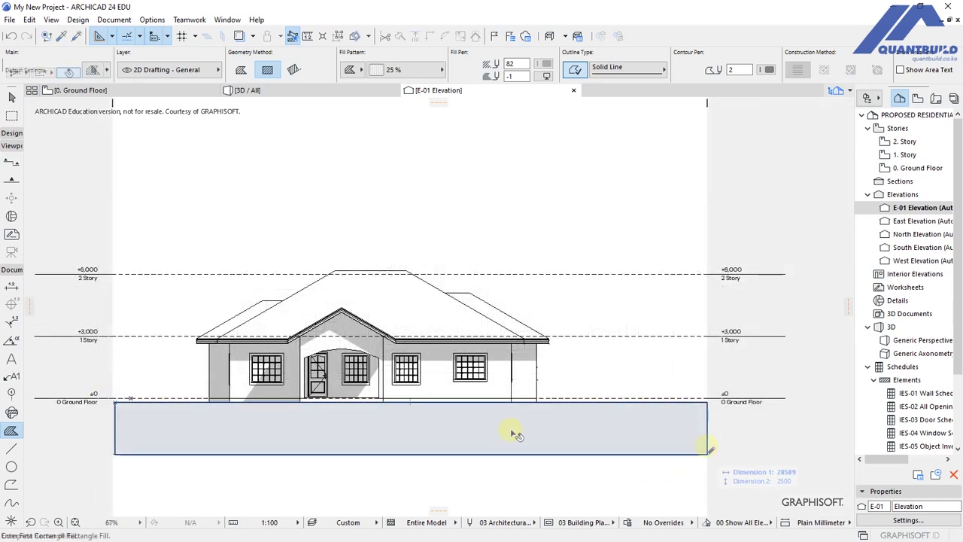
# Select the rectangular ground fill and change its fill pattern to Earth.
pyautogui.scroll(5, 198, 439)
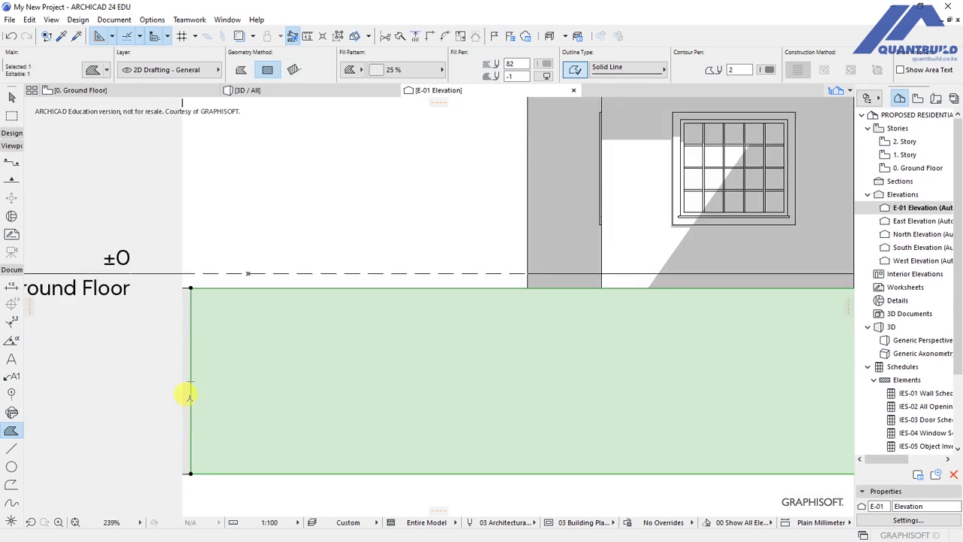
pyautogui.click(189, 395)
pyautogui.press('Escape')
pyautogui.scroll(-4, 186, 379)
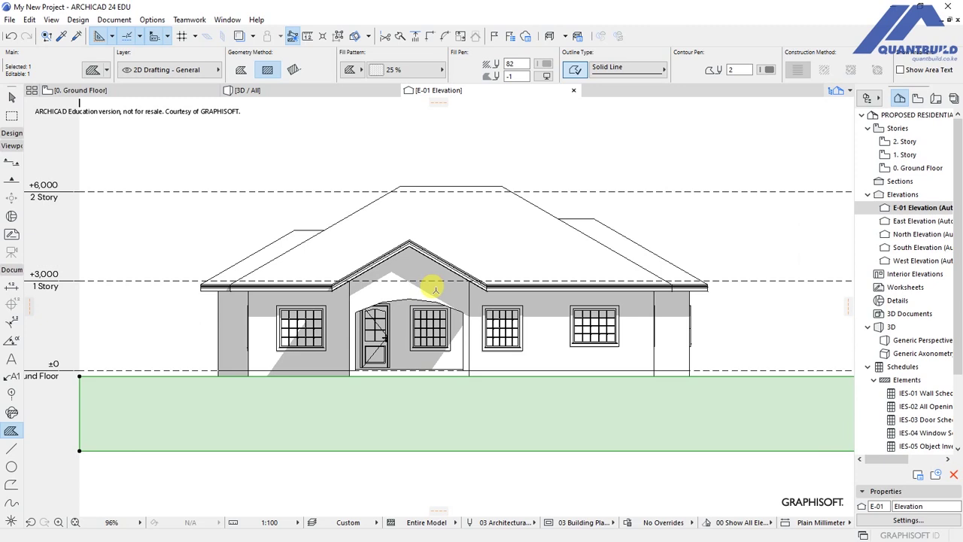
pyautogui.hotkey('ctrl', 't')
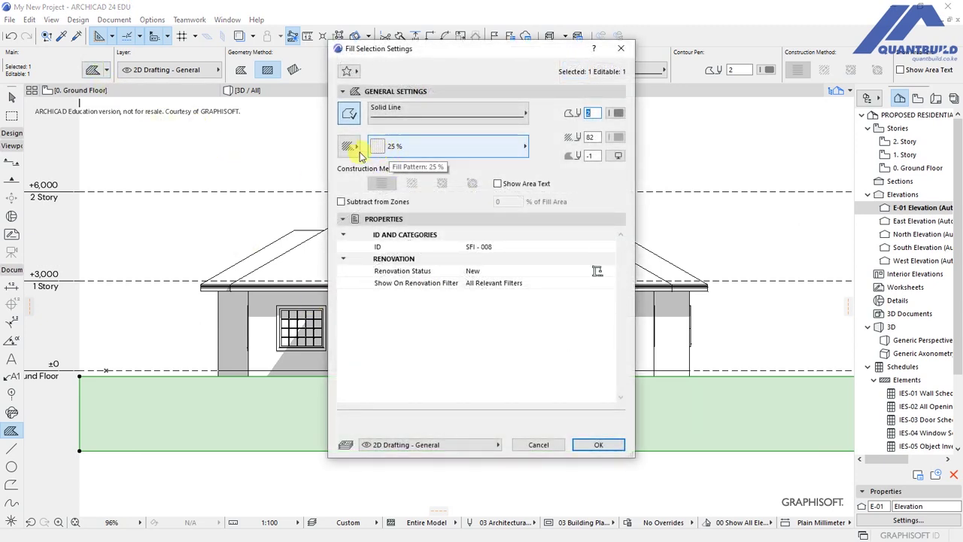
pyautogui.click(395, 147)
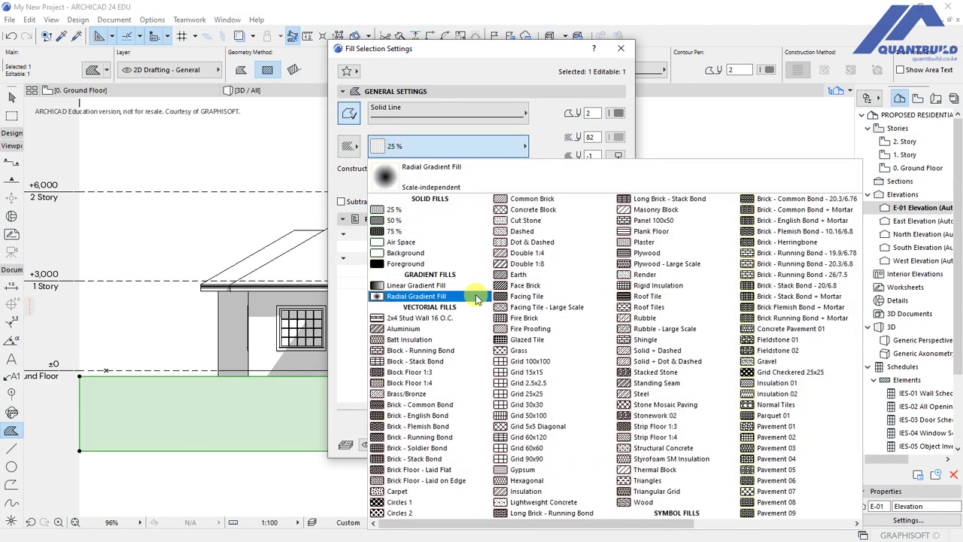
pyautogui.click(527, 276)
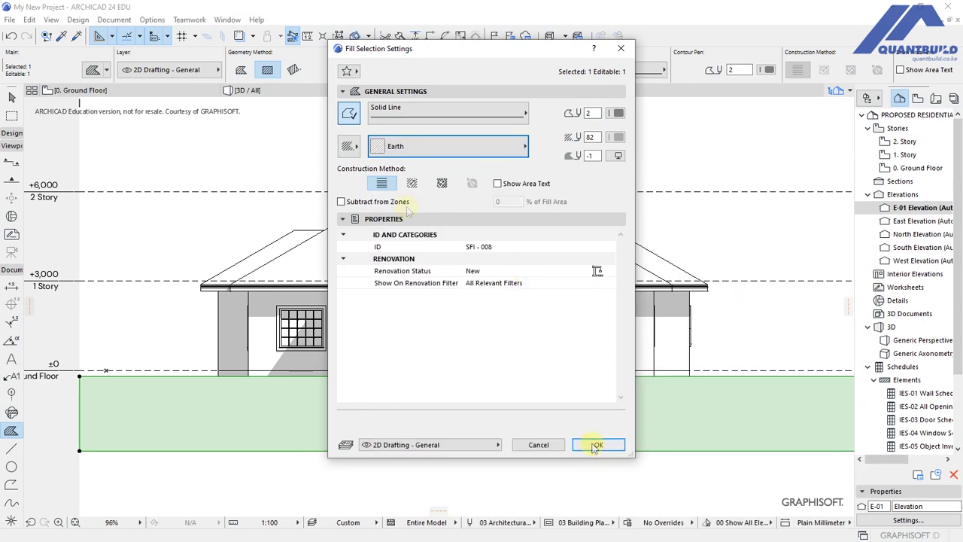
pyautogui.click(591, 448)
# Set the ground fill's background pen to grey pen 102, apply it and deselect the fill.
pyautogui.click(94, 69)
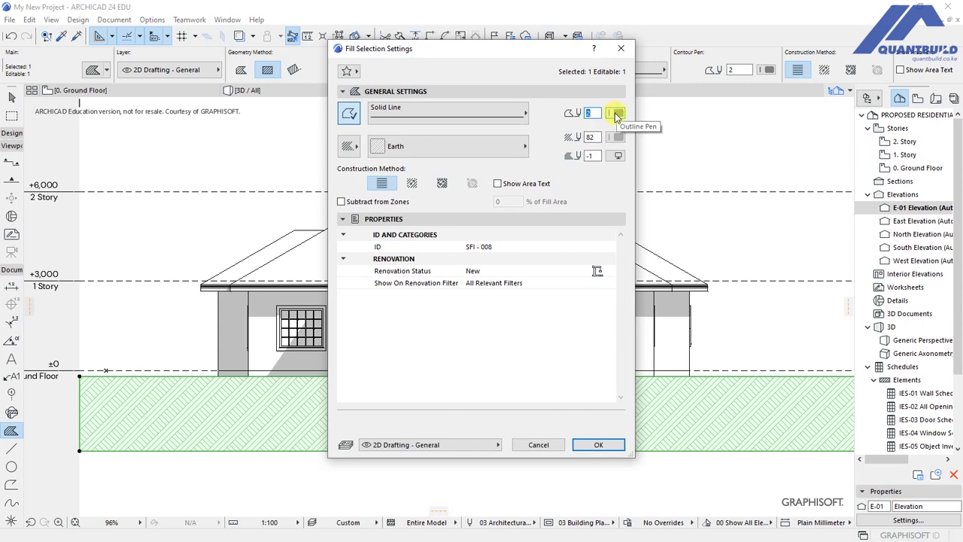
pyautogui.click(616, 138)
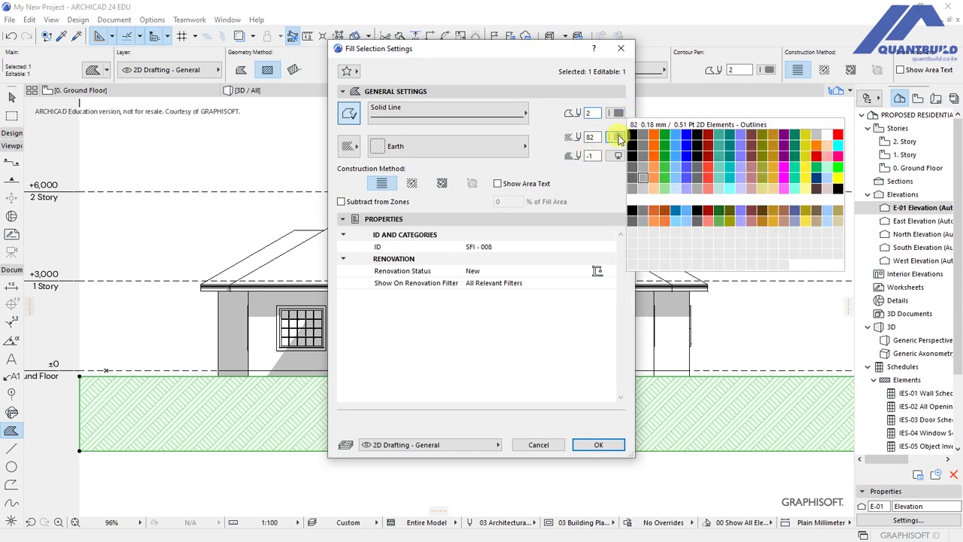
pyautogui.click(616, 155)
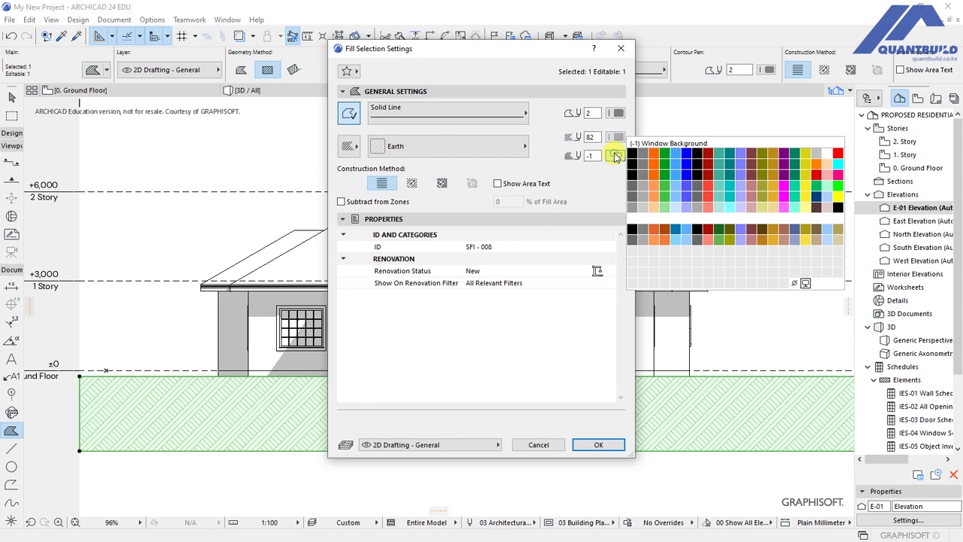
pyautogui.click(645, 209)
pyautogui.press('Return')
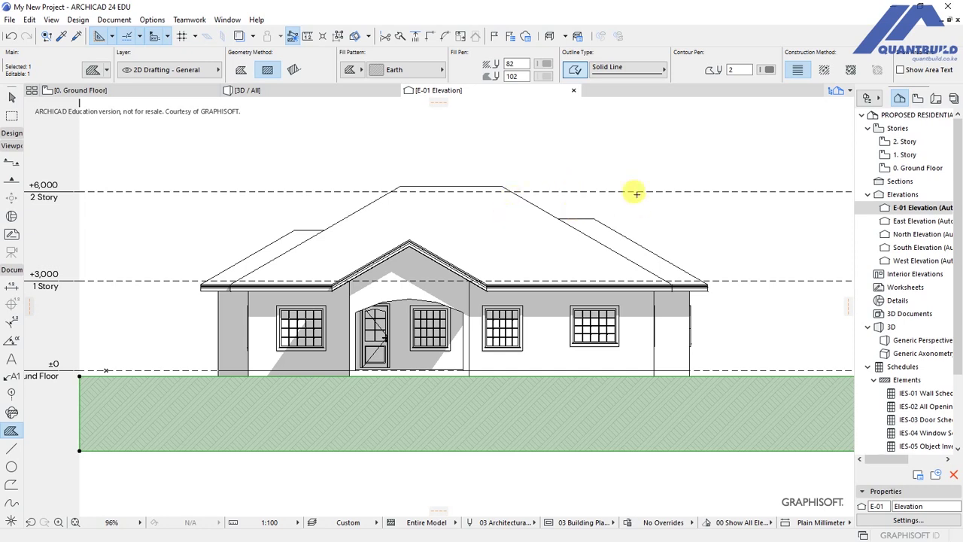
pyautogui.press('Escape')
pyautogui.scroll(-1, 399, 413)
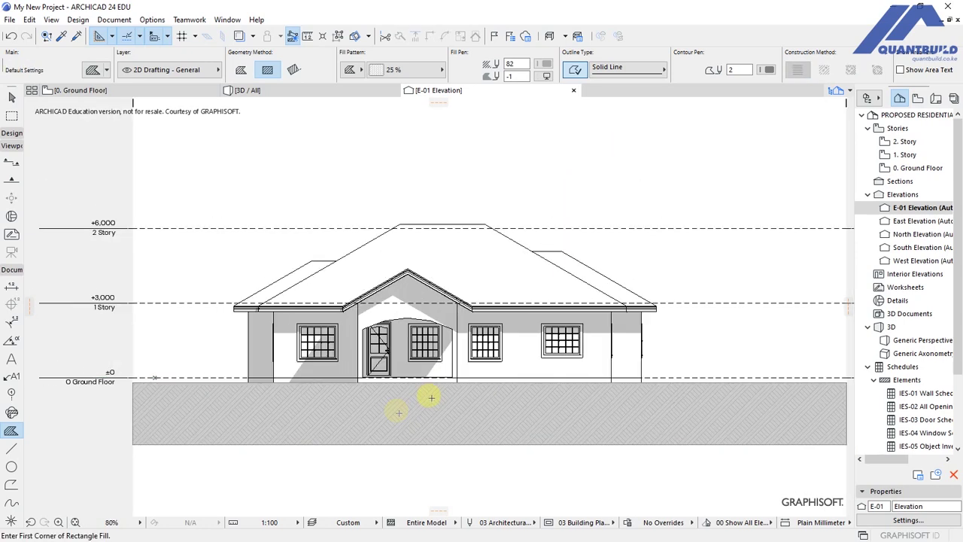
# Start a polygonal fill at the roof's left eave corner and trace the fascia's lower edge to the porch gable.
pyautogui.scroll(12, 230, 297)
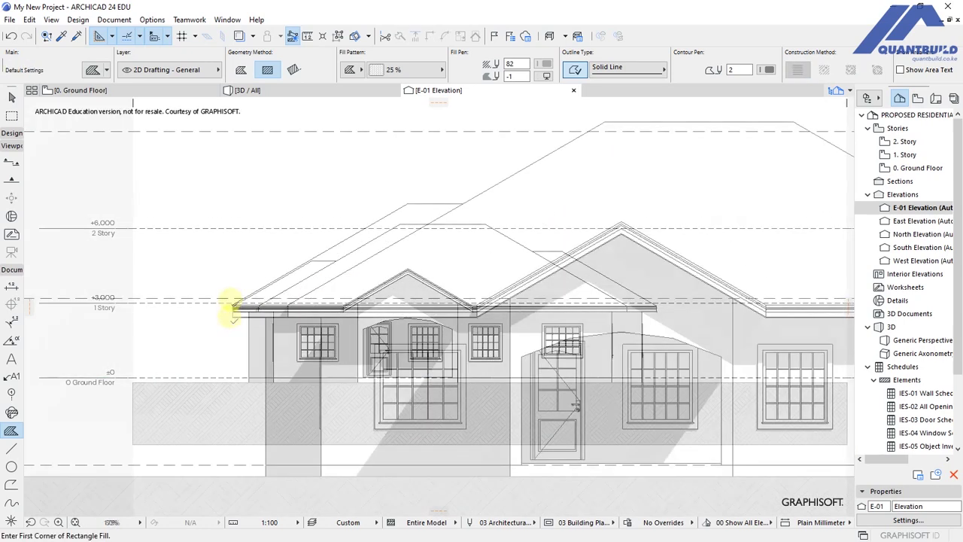
pyautogui.scroll(-4, 187, 331)
pyautogui.scroll(2, 190, 340)
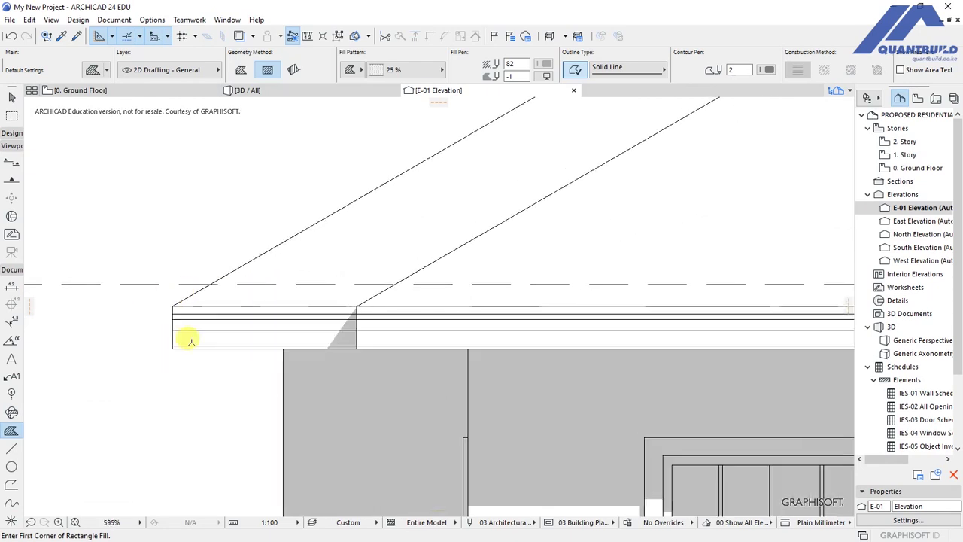
pyautogui.click(240, 73)
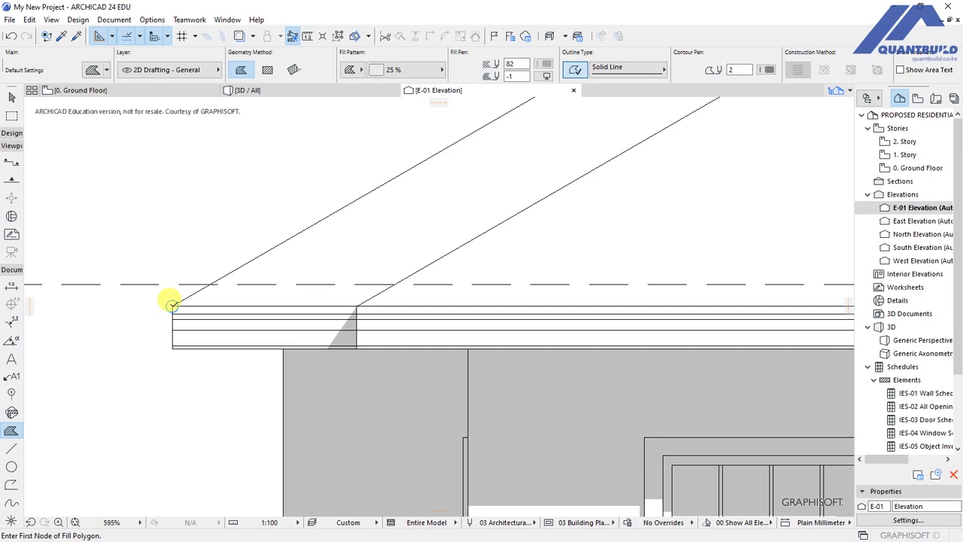
pyautogui.click(172, 305)
pyautogui.scroll(3, 172, 323)
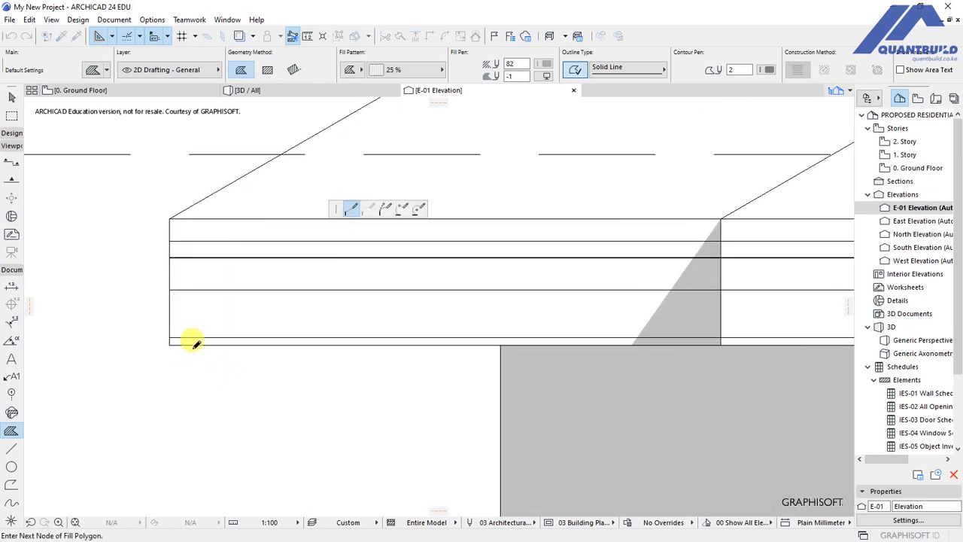
pyautogui.scroll(-5, 161, 341)
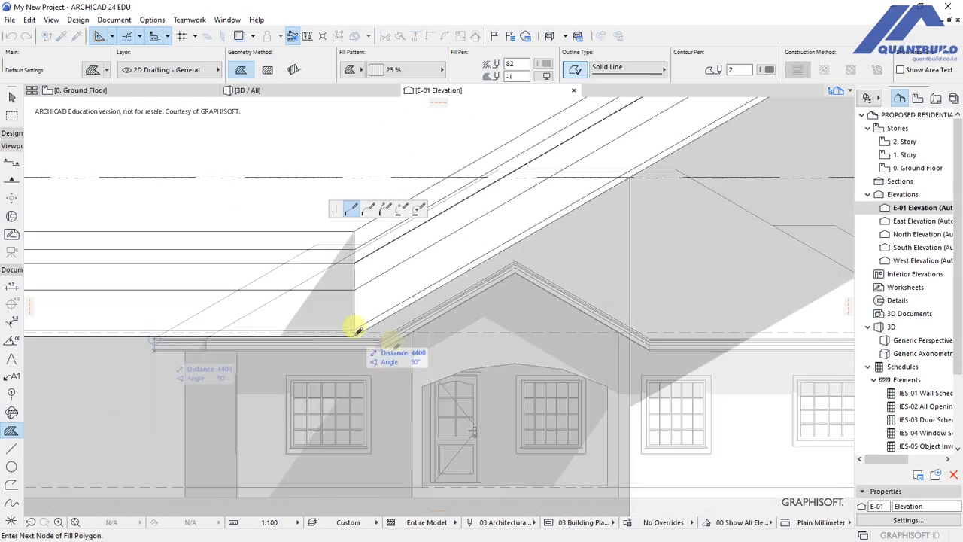
pyautogui.click(357, 329)
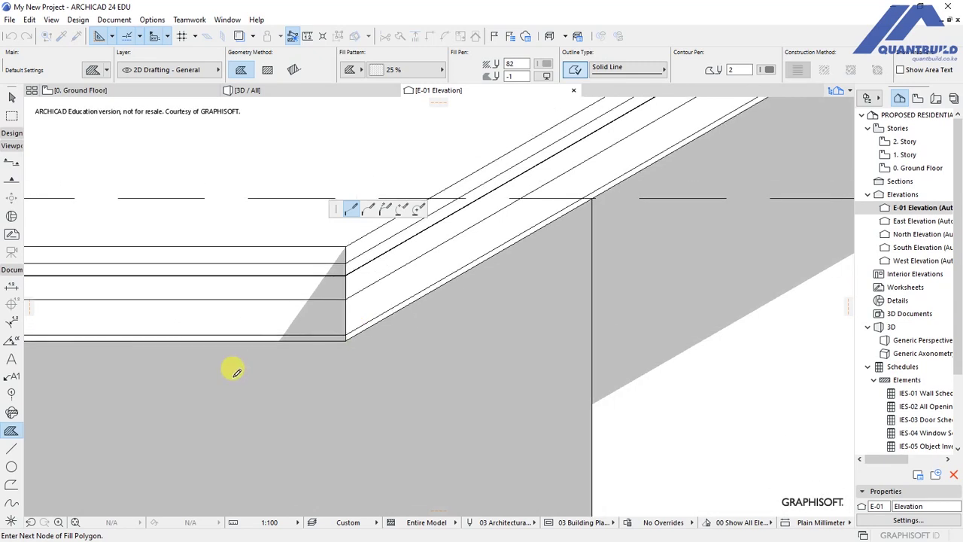
# Continue the fascia fill outline along the lower edge over the porch gable to the right eave end.
pyautogui.scroll(-2, 245, 267)
pyautogui.scroll(2, 553, 197)
pyautogui.scroll(3, 553, 197)
pyautogui.click(557, 213)
pyautogui.scroll(-3, 181, 346)
pyautogui.scroll(-4, 189, 281)
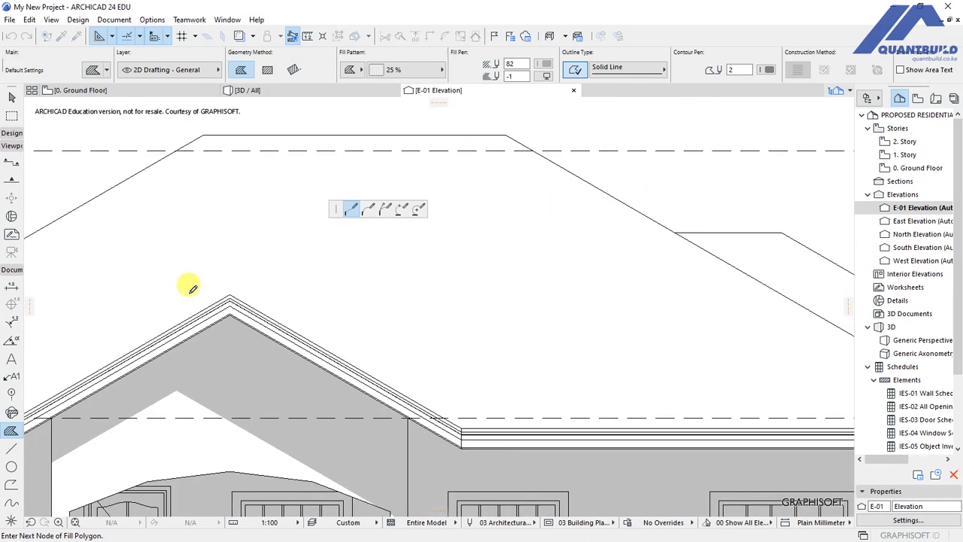
pyautogui.scroll(4, 467, 451)
pyautogui.scroll(-3, 243, 301)
pyautogui.scroll(4, 699, 376)
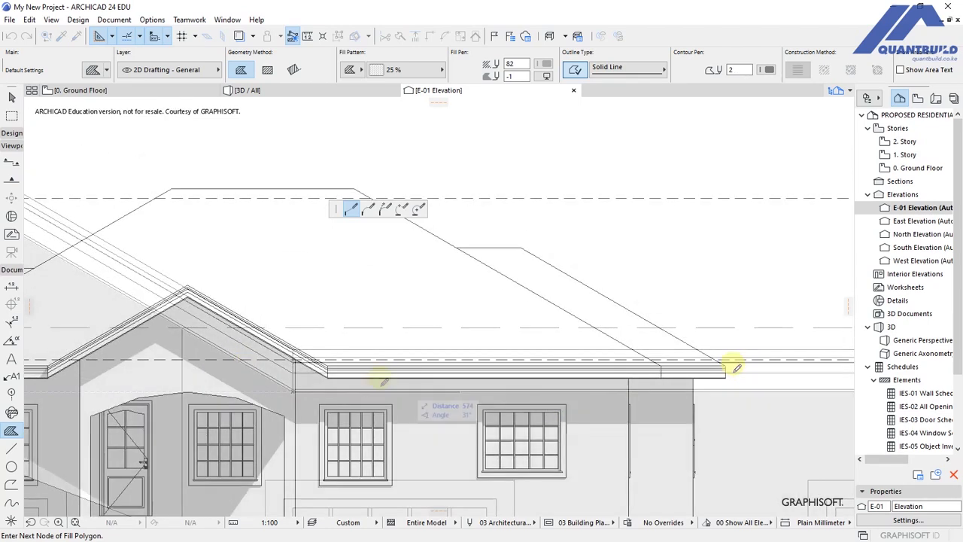
pyautogui.click(698, 379)
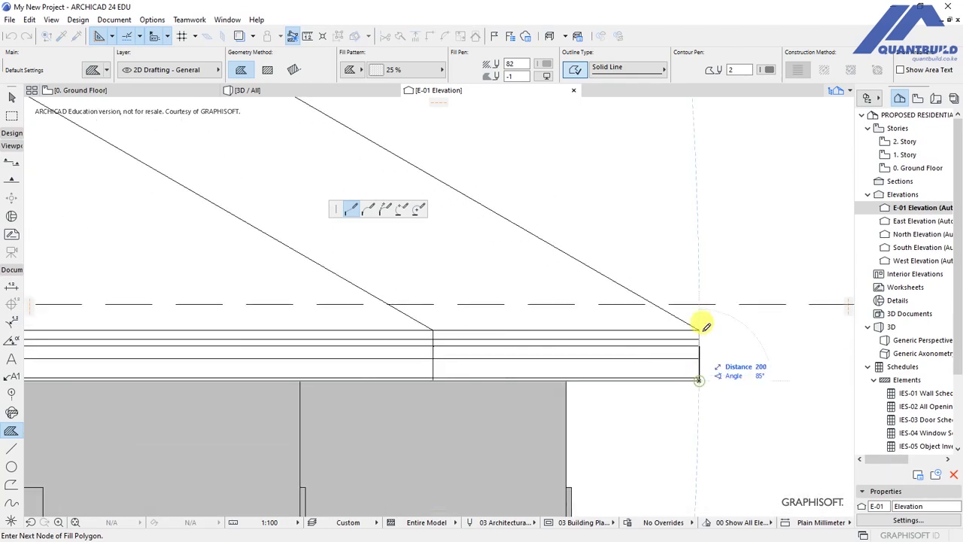
# Finish the fascia fill outline along its upper edge, from the right eave over the porch gable apex to the left eave, and close it.
pyautogui.scroll(-3, 699, 322)
pyautogui.scroll(2, 387, 260)
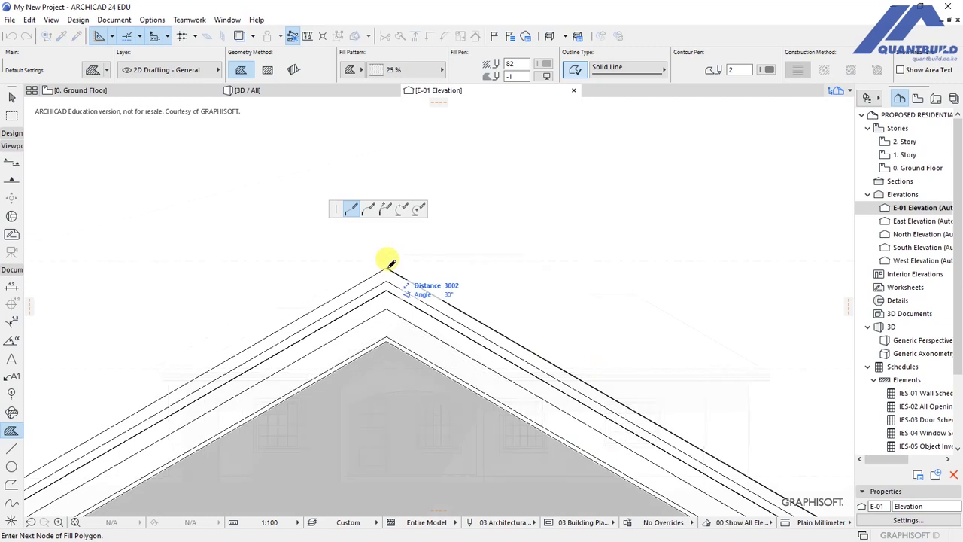
pyautogui.scroll(2, 531, 257)
pyautogui.scroll(-3, 405, 258)
pyautogui.scroll(5, 421, 299)
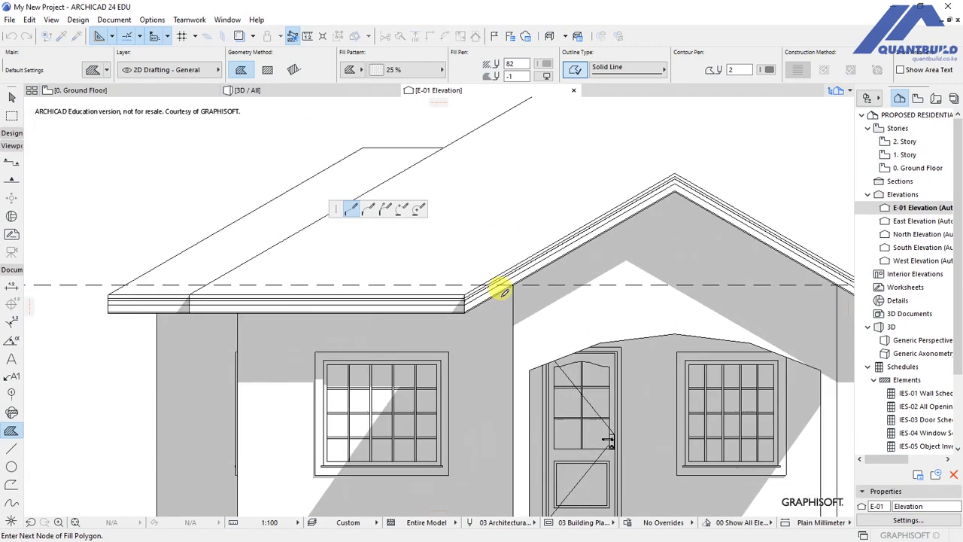
pyautogui.scroll(-3, 95, 299)
pyautogui.scroll(3, 38, 297)
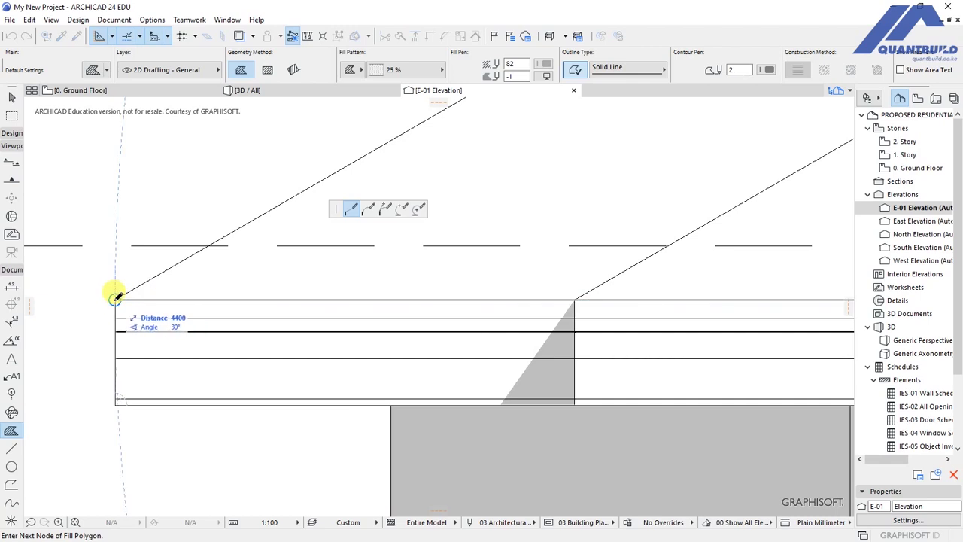
pyautogui.click(115, 295)
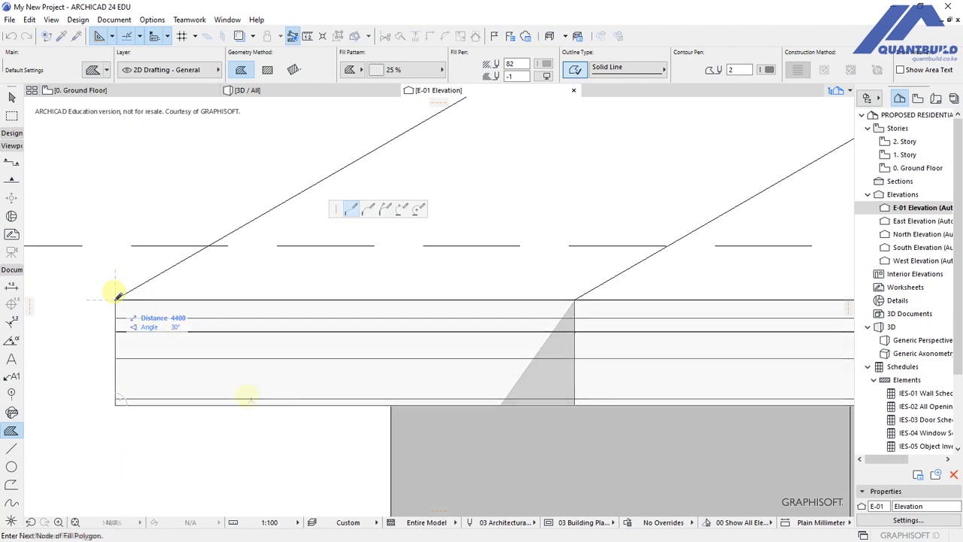
pyautogui.scroll(-5, 219, 304)
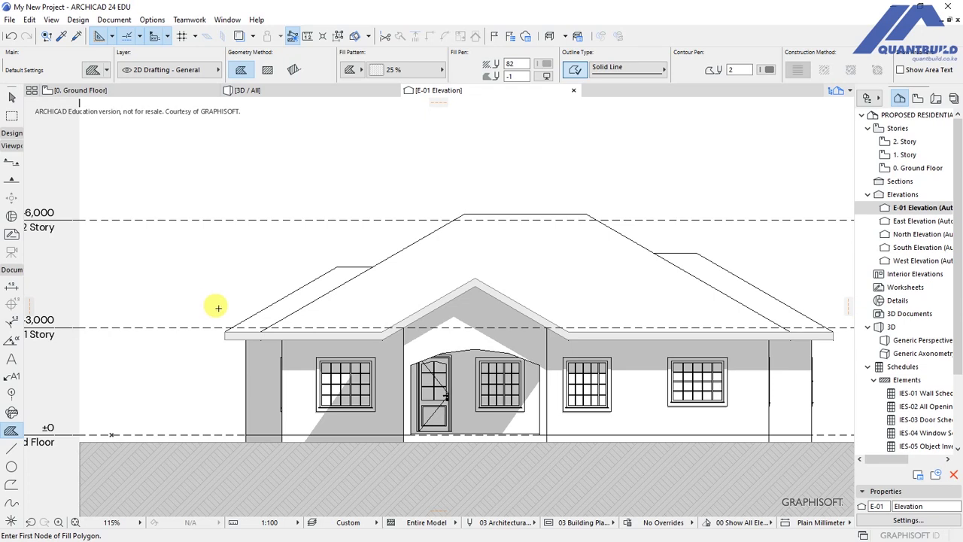
# Select the roof fascia fill, set its contour pen to 1, apply it and deselect the fill.
pyautogui.click(226, 350)
pyautogui.hotkey('ctrl', 't')
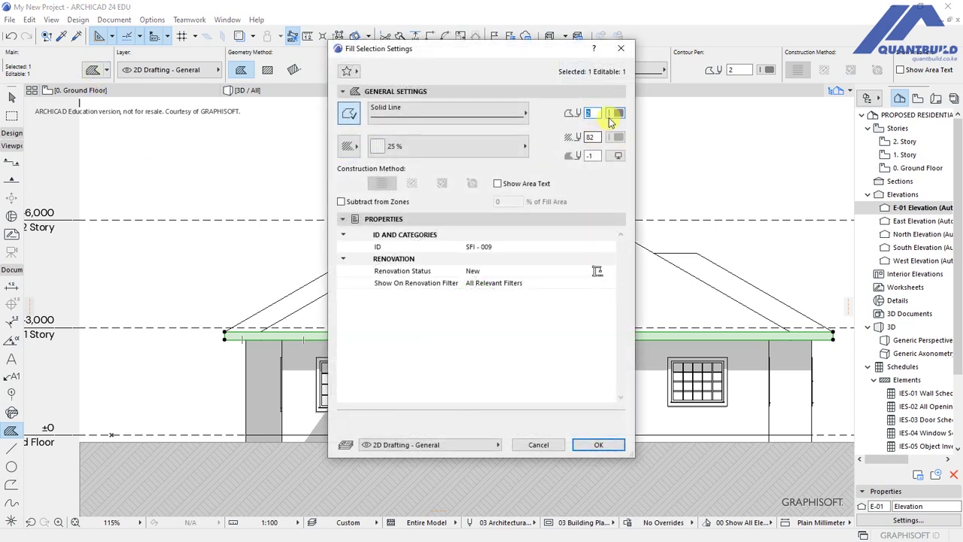
pyautogui.click(616, 114)
pyautogui.click(633, 112)
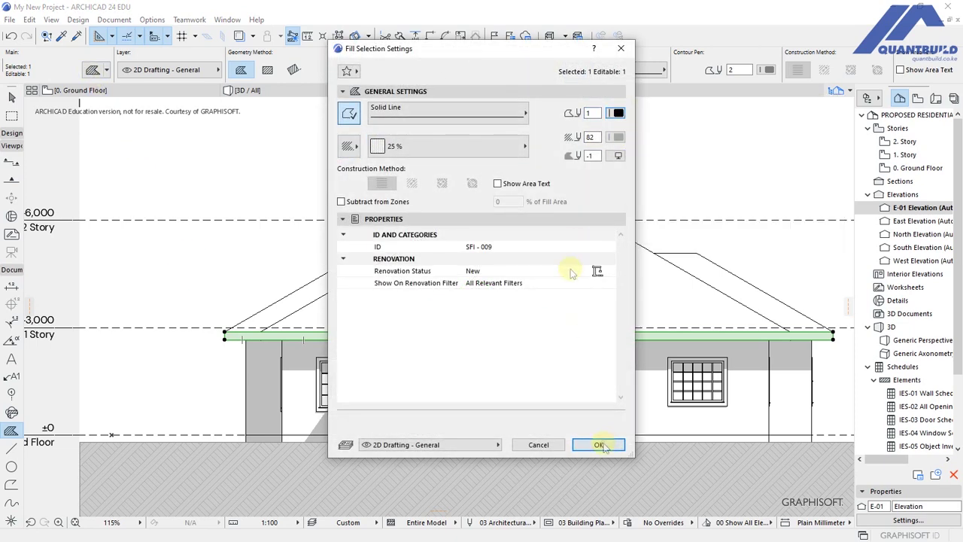
pyautogui.click(599, 445)
pyautogui.press('Escape')
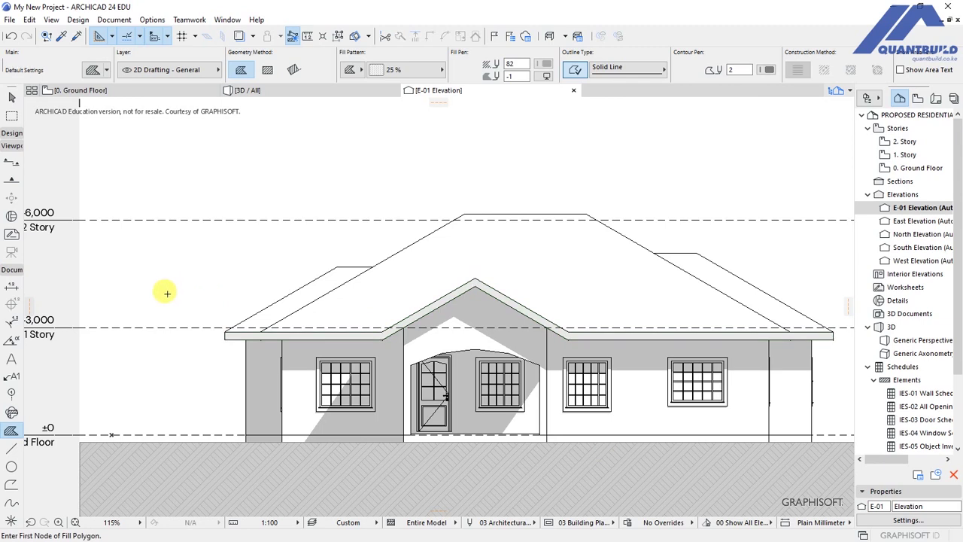
pyautogui.scroll(-1, 167, 293)
pyautogui.scroll(-1, 307, 256)
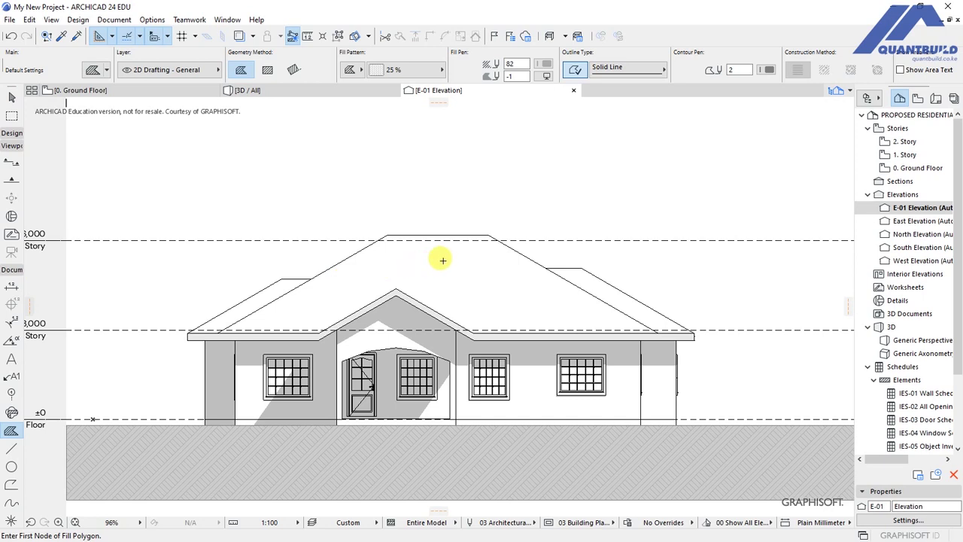
# Sketch a rough six-cornered polygonal fill on the main roof face above the porch gable and select it.
pyautogui.click(379, 256)
pyautogui.click(371, 280)
pyautogui.click(408, 286)
pyautogui.click(454, 304)
pyautogui.click(486, 284)
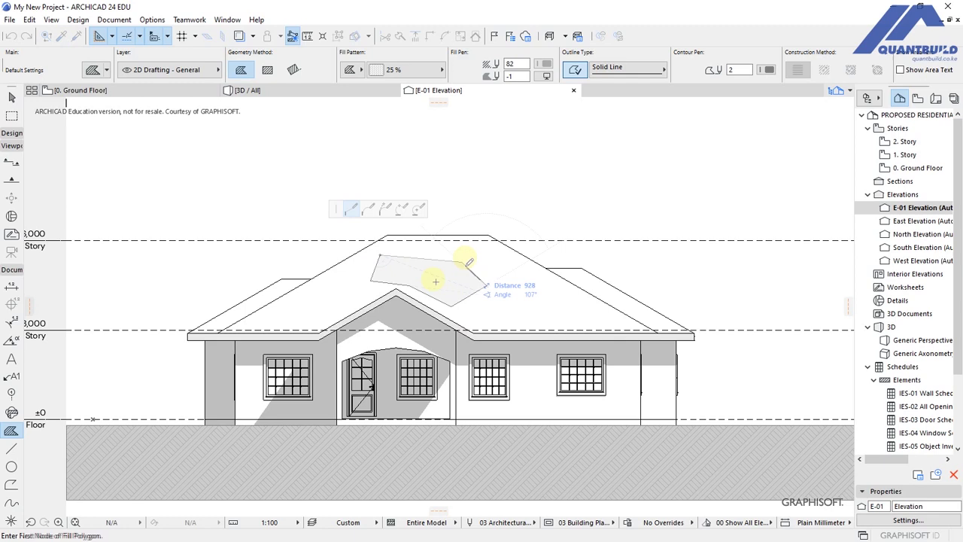
pyautogui.doubleClick(462, 258)
pyautogui.keyDown('shift'); pyautogui.click(465, 286); pyautogui.keyUp('shift')
# Reshape the roof fill's lower-left corners to the porch gable apex and left eave end, adding a node at the left fascia bend.
pyautogui.scroll(4, 419, 280)
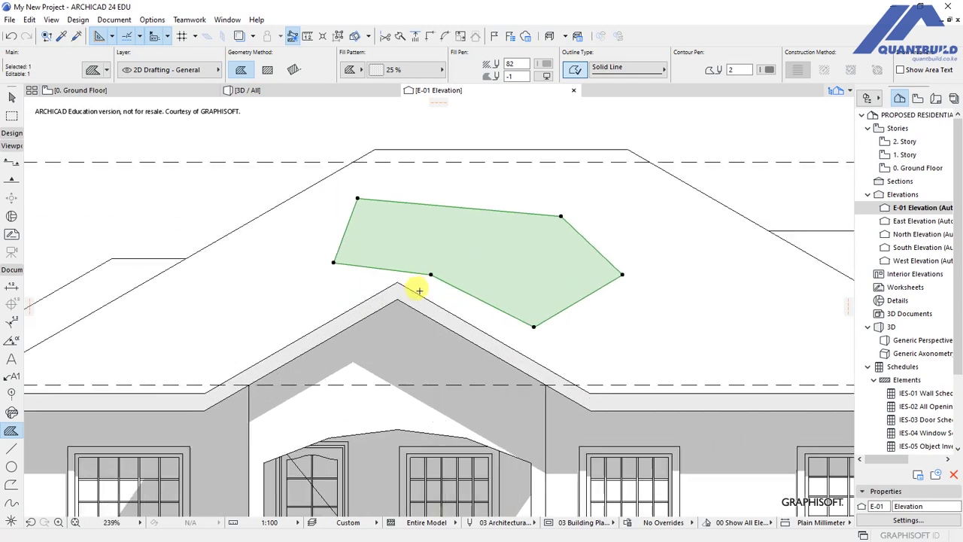
pyautogui.click(430, 275)
pyautogui.click(398, 278)
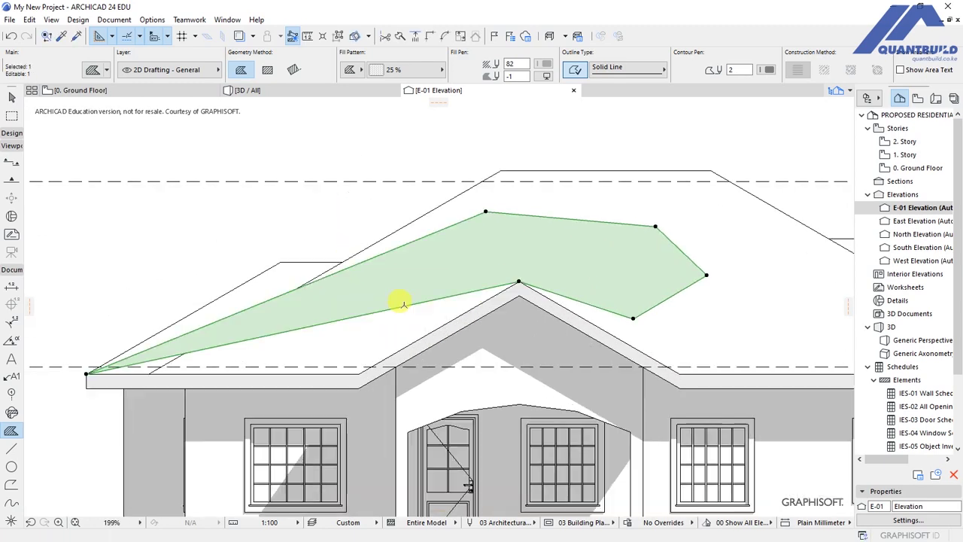
pyautogui.click(396, 305)
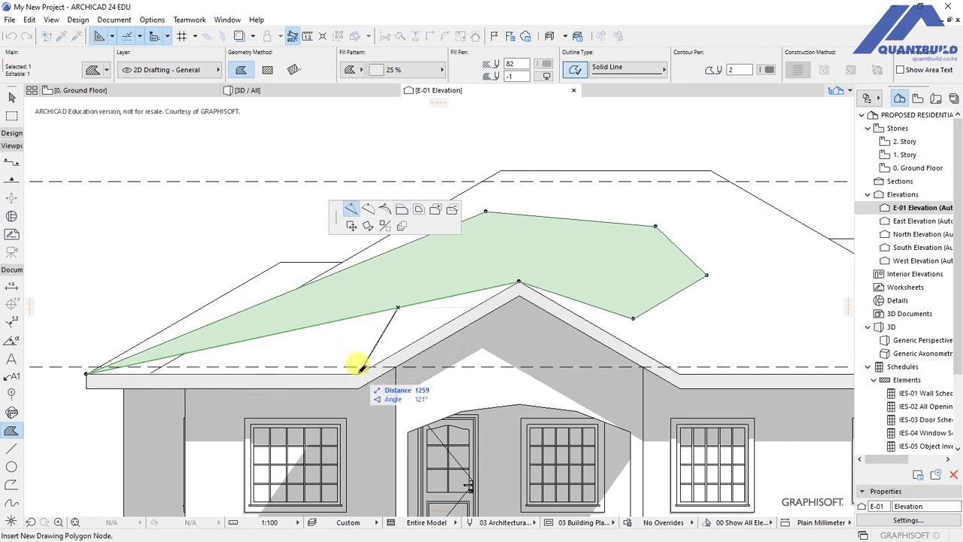
pyautogui.click(359, 375)
# Fit the roof fill's upper-left outline to the left secondary ridge with added nodes and to the main ridge's left end.
pyautogui.scroll(4, 457, 307)
pyautogui.click(456, 307)
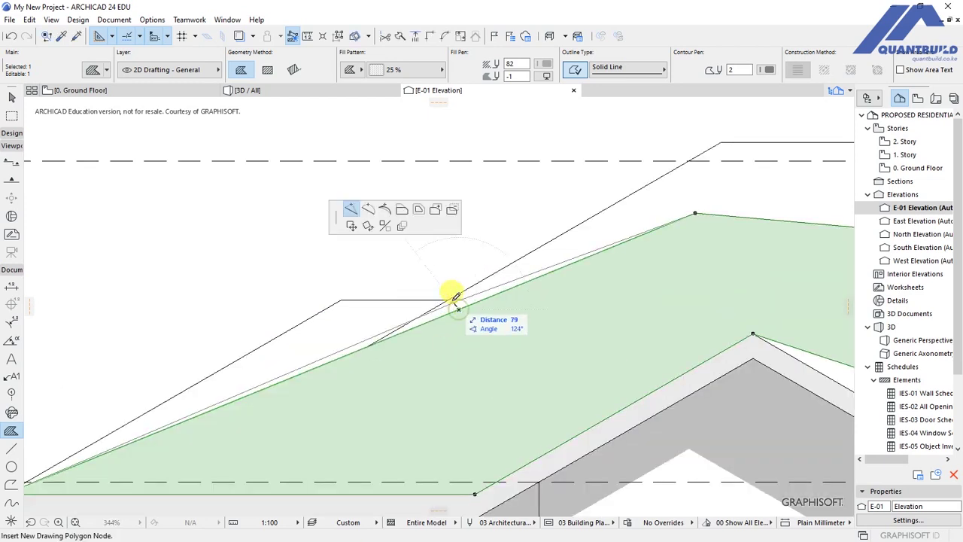
pyautogui.click(344, 293)
pyautogui.scroll(-4, 268, 236)
pyautogui.click(407, 264)
pyautogui.click(419, 240)
# Reposition the roof fill's right-side nodes to the main ridge's right end, the right fascia bend and the right eave corner.
pyautogui.scroll(2, 580, 278)
pyautogui.click(543, 294)
pyautogui.click(555, 220)
pyautogui.scroll(-3, 365, 219)
pyautogui.click(551, 325)
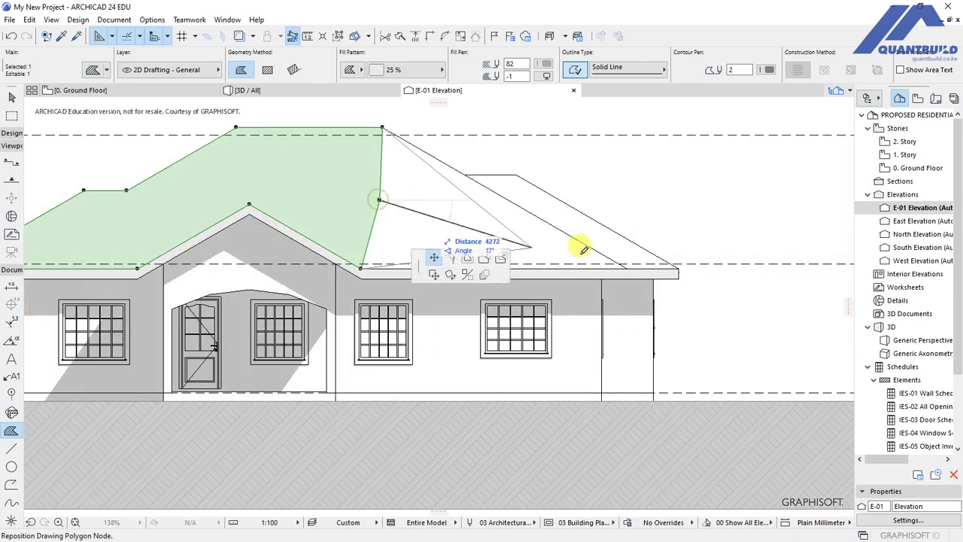
pyautogui.click(679, 263)
# Add nodes to the roof fill's right slope and fit them to both ends of the right secondary ridge.
pyautogui.scroll(-2, 693, 404)
pyautogui.scroll(4, 662, 252)
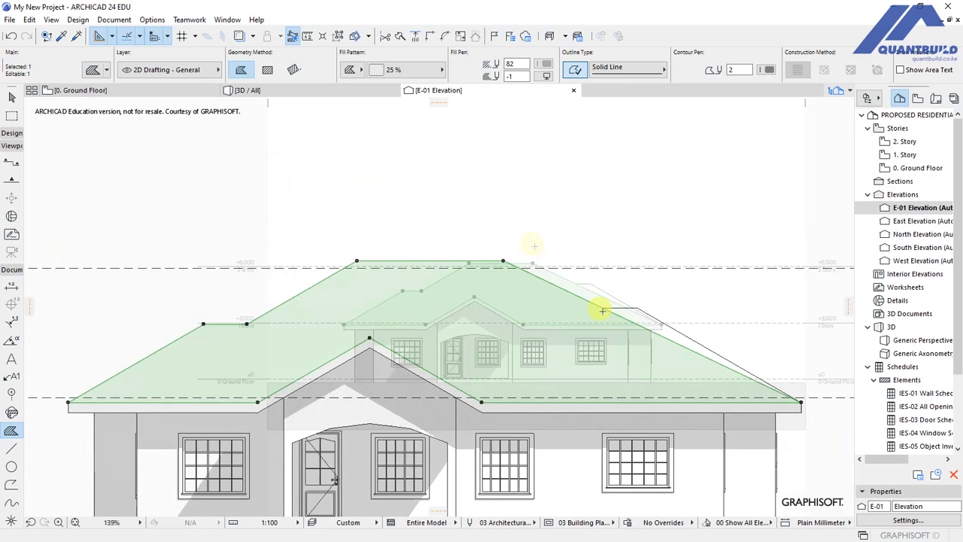
pyautogui.click(616, 311)
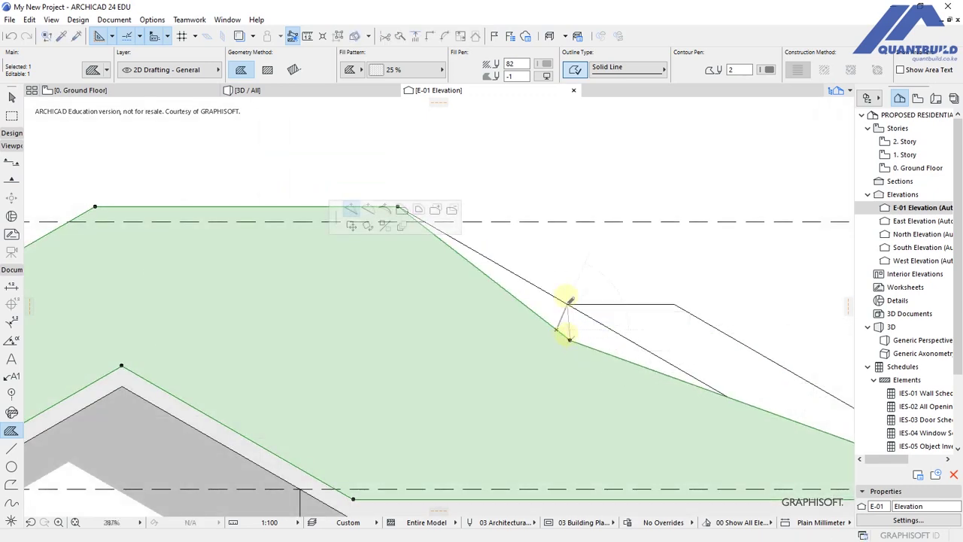
pyautogui.scroll(-5, 673, 311)
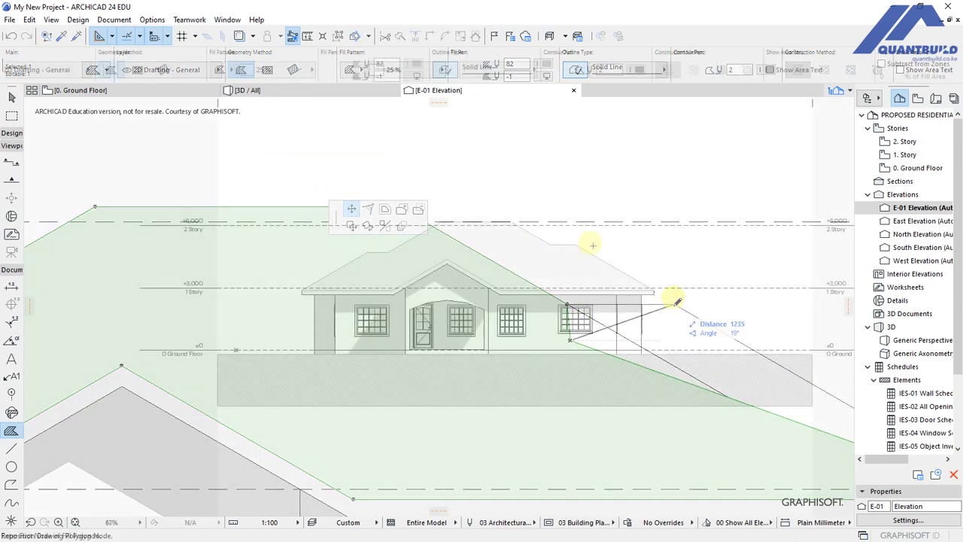
pyautogui.click(555, 241)
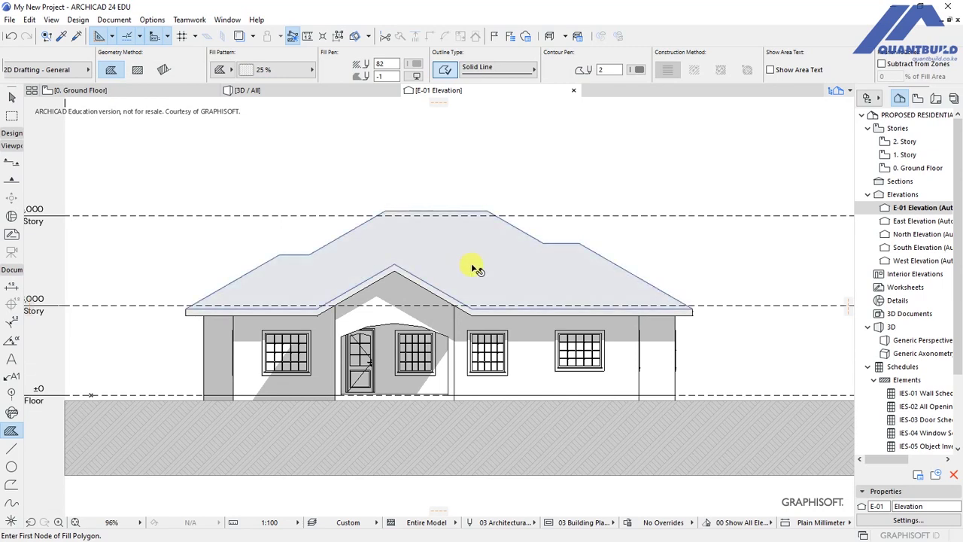
# Select the roof fill and change its fill pattern to Roof Tile 01.
pyautogui.keyDown('shift'); pyautogui.click(472, 264); pyautogui.keyUp('shift')
pyautogui.moveTo(45, 70)
pyautogui.hotkey('ctrl', 't')
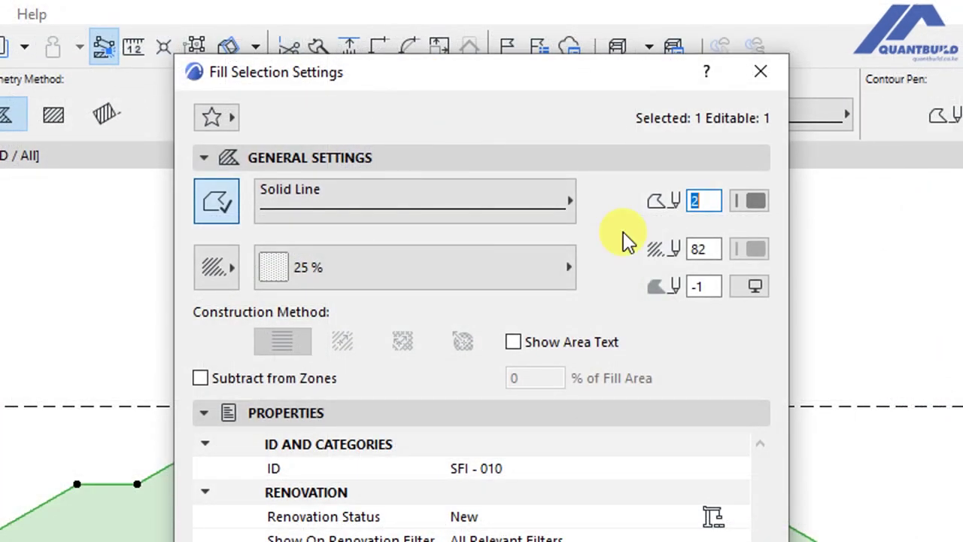
pyautogui.click(572, 265)
pyautogui.click(437, 267)
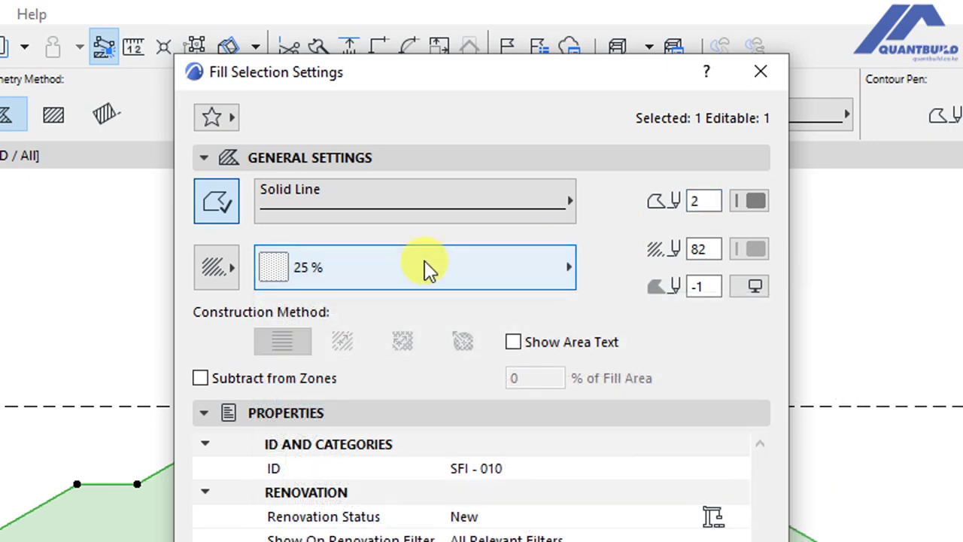
pyautogui.click(421, 271)
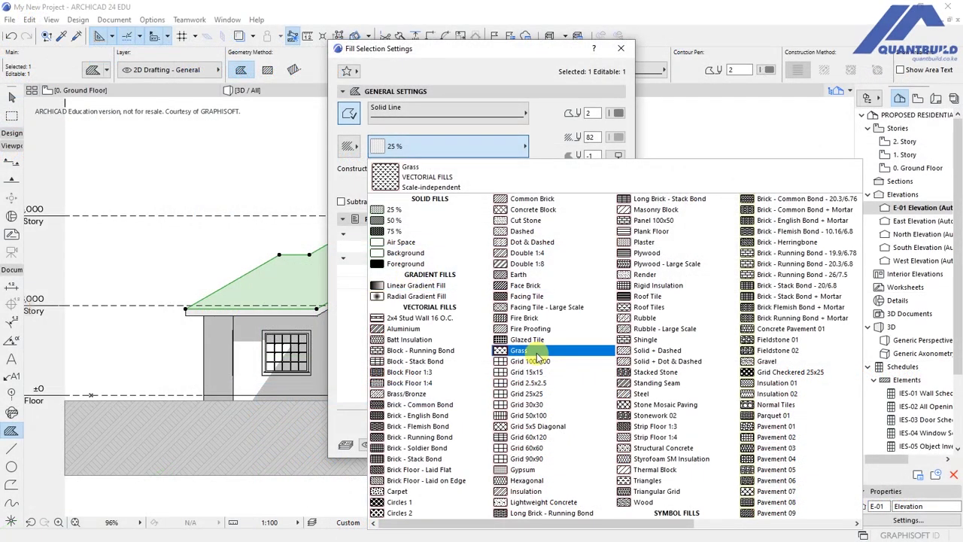
pyautogui.hscroll(2, 800, 366)
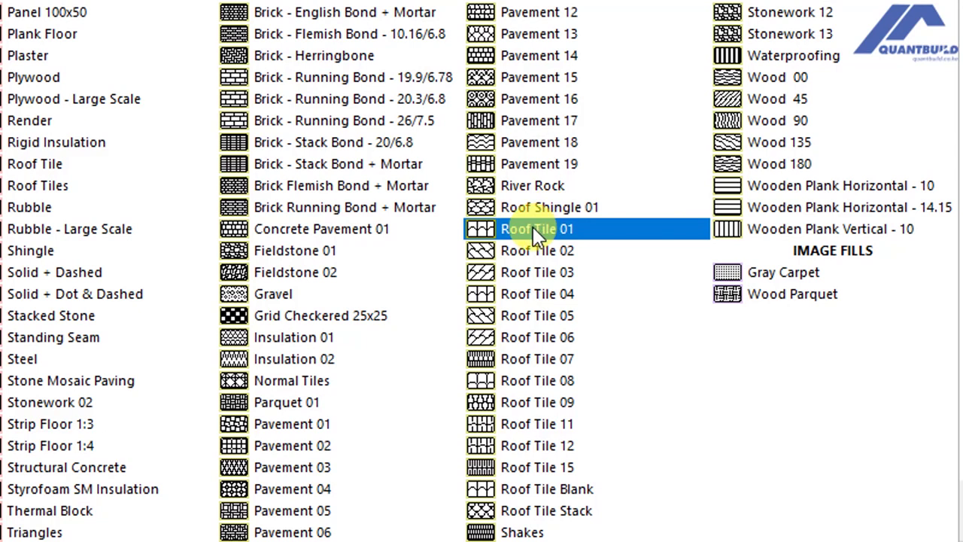
pyautogui.click(533, 229)
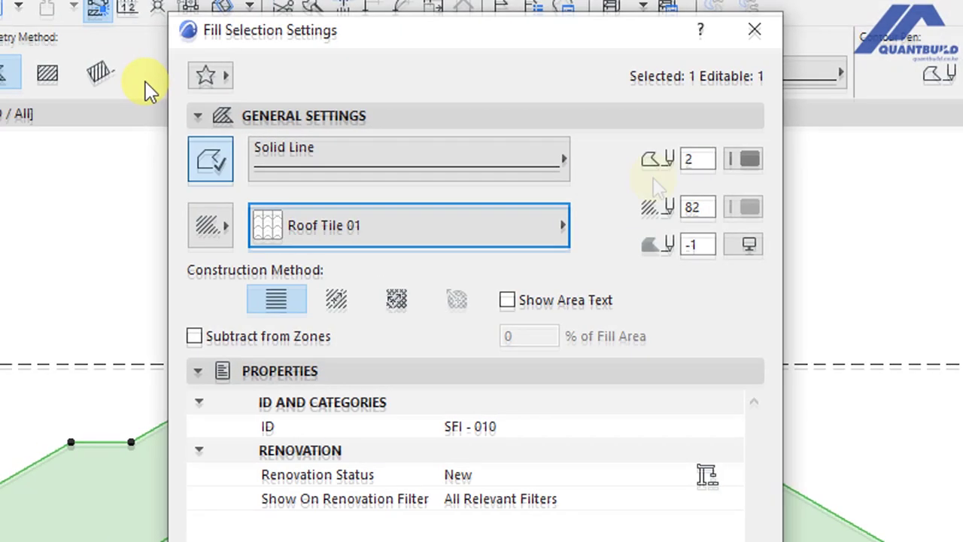
# Set the roof fill's contour pen to 1, apply the settings and deselect the fill.
pyautogui.click(745, 164)
pyautogui.click(765, 139)
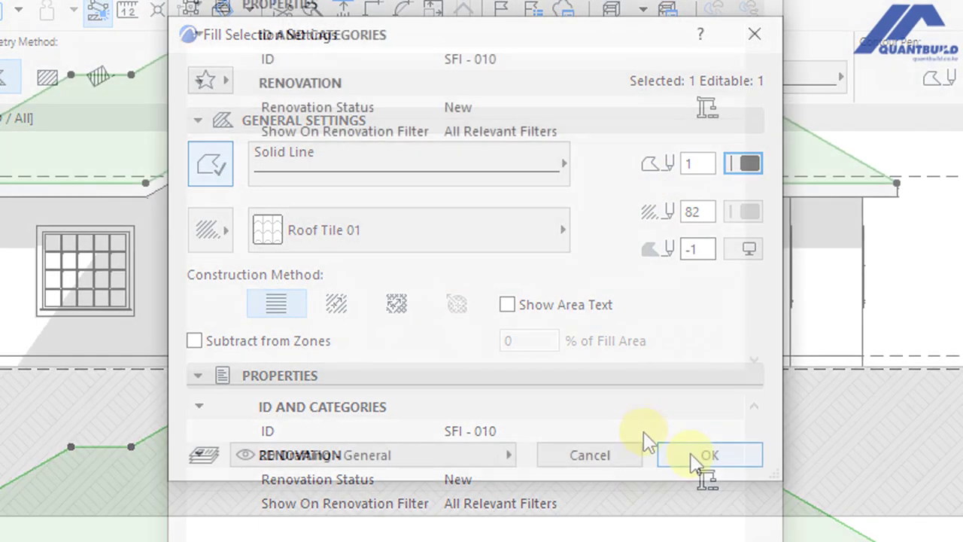
pyautogui.click(702, 393)
pyautogui.click(696, 88)
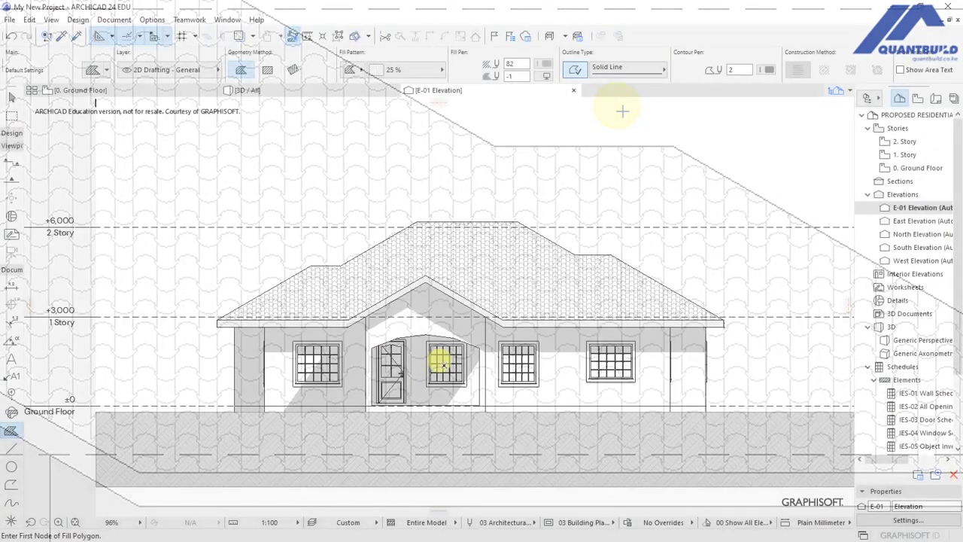
pyautogui.scroll(-3, 444, 362)
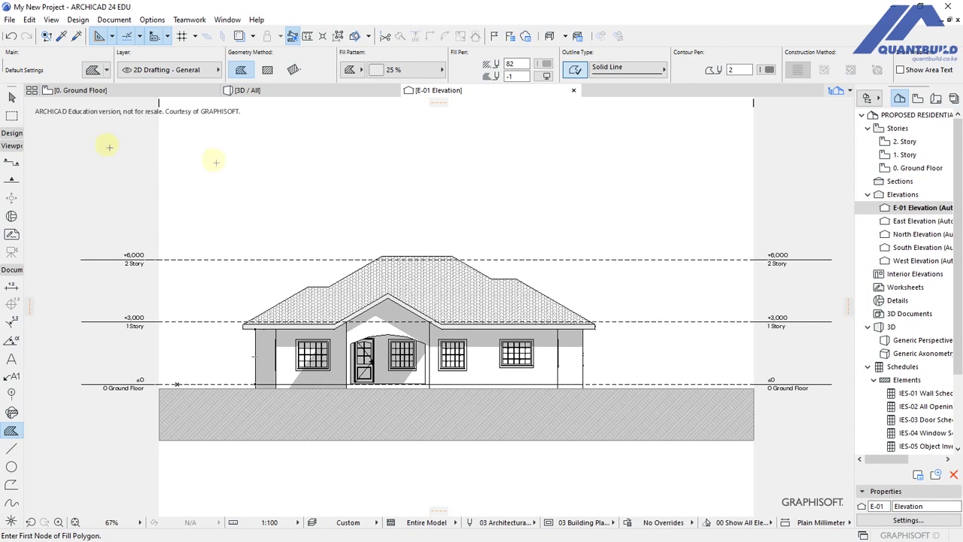
# Set up the Object tool with Shrubs 24 in Symbolic Side View, using symbol Type 6.
pyautogui.click(77, 19)
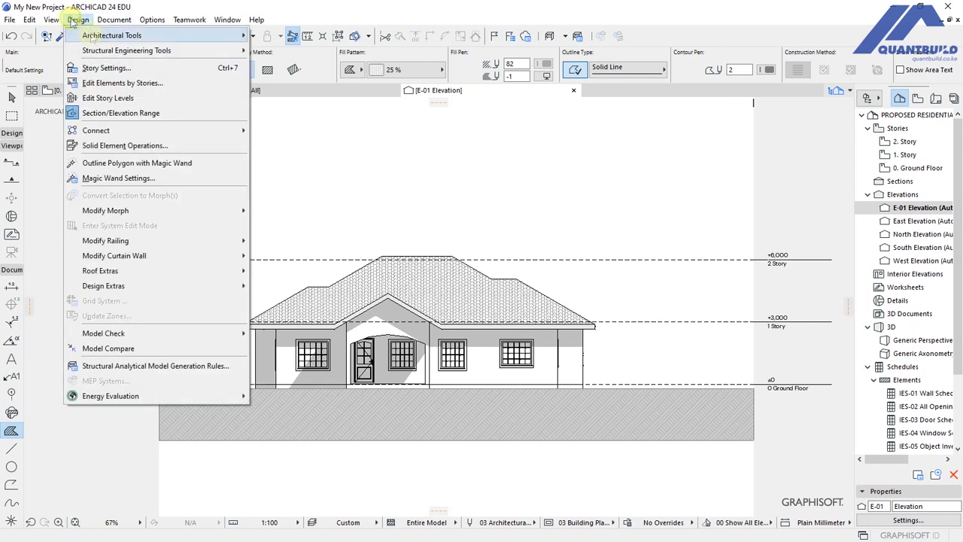
pyautogui.moveTo(113, 35)
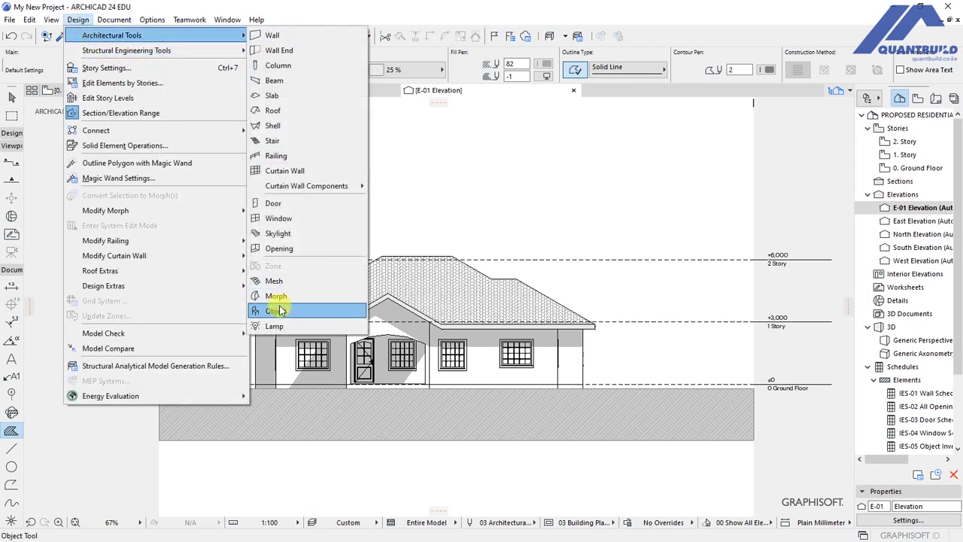
pyautogui.click(280, 311)
pyautogui.click(94, 69)
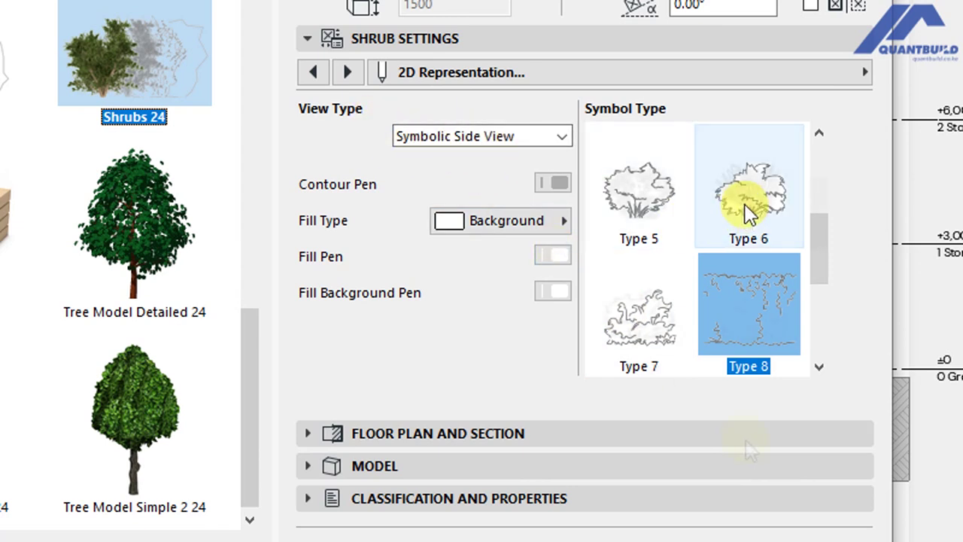
pyautogui.click(748, 213)
pyautogui.click(818, 482)
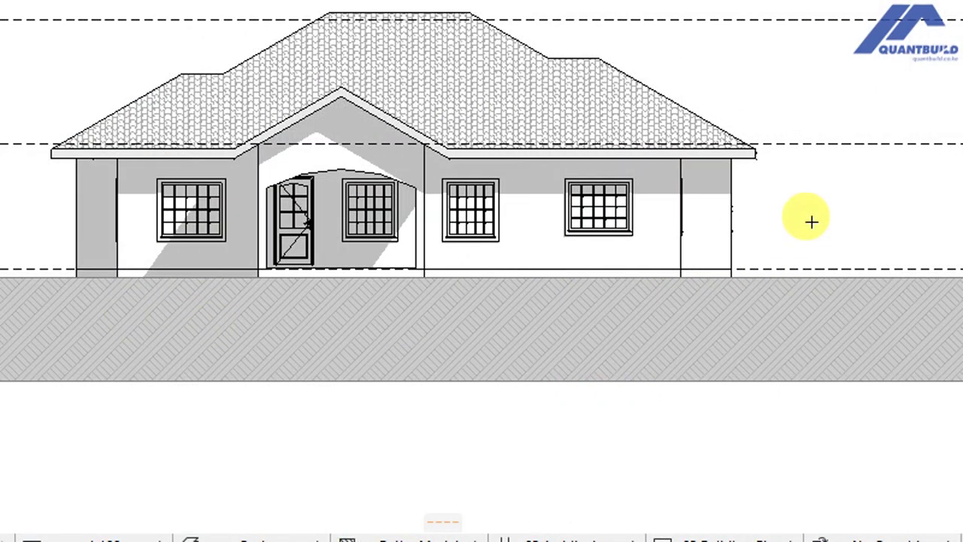
# Place three shrubs beside the house's right end and move them down together onto the top edge of the ground fill.
pyautogui.click(825, 265)
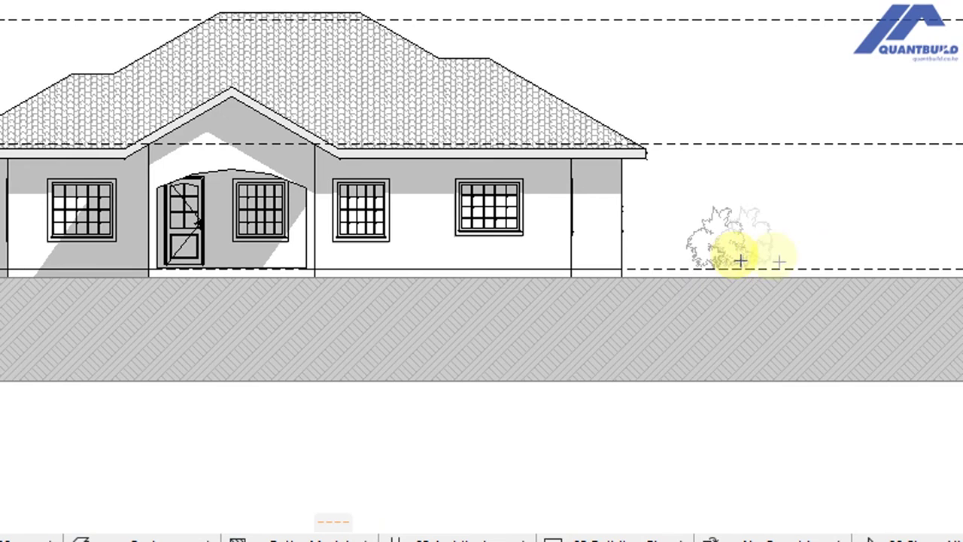
pyautogui.click(779, 226)
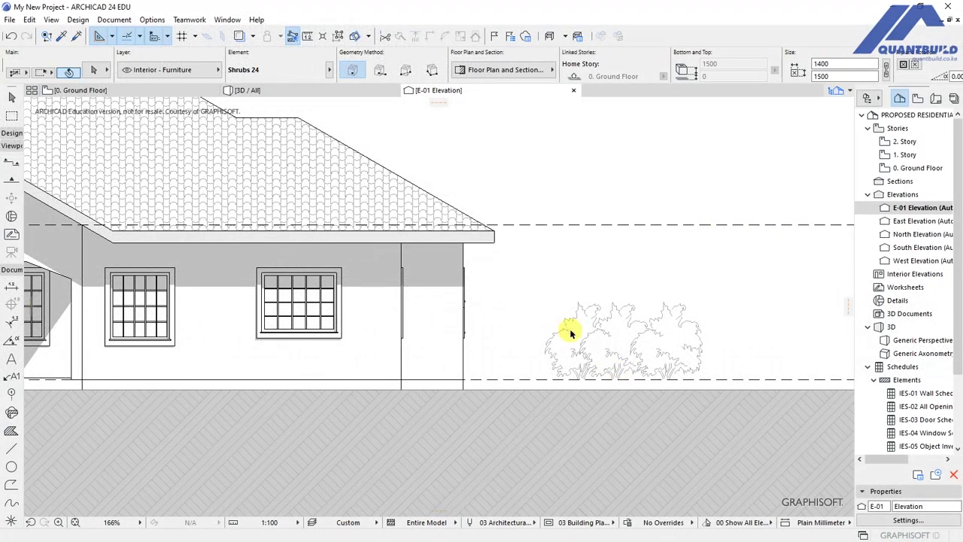
pyautogui.moveTo(525, 275); pyautogui.dragTo(749, 354)
pyautogui.hotkey('ctrl', 'd')
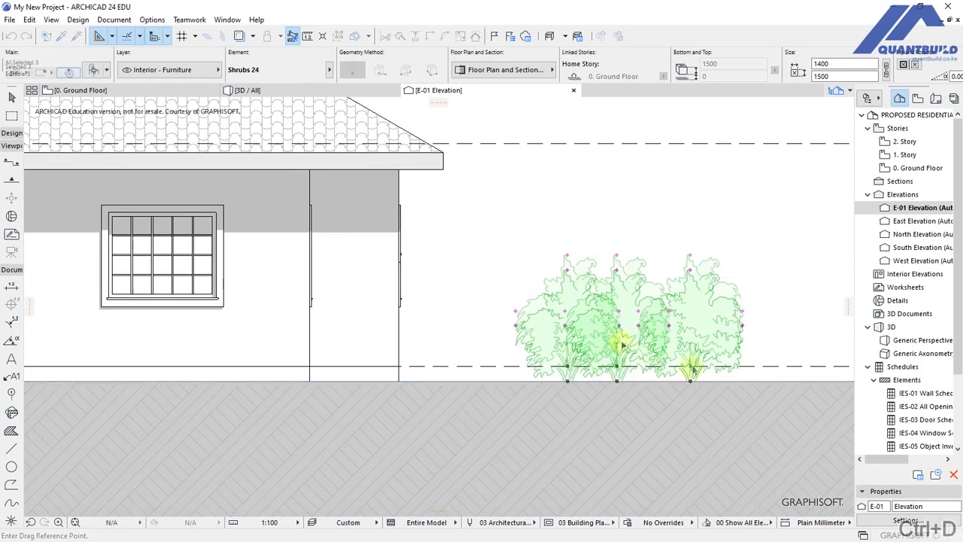
pyautogui.scroll(-3, 364, 327)
pyautogui.scroll(-3, 251, 264)
pyautogui.press('Escape')
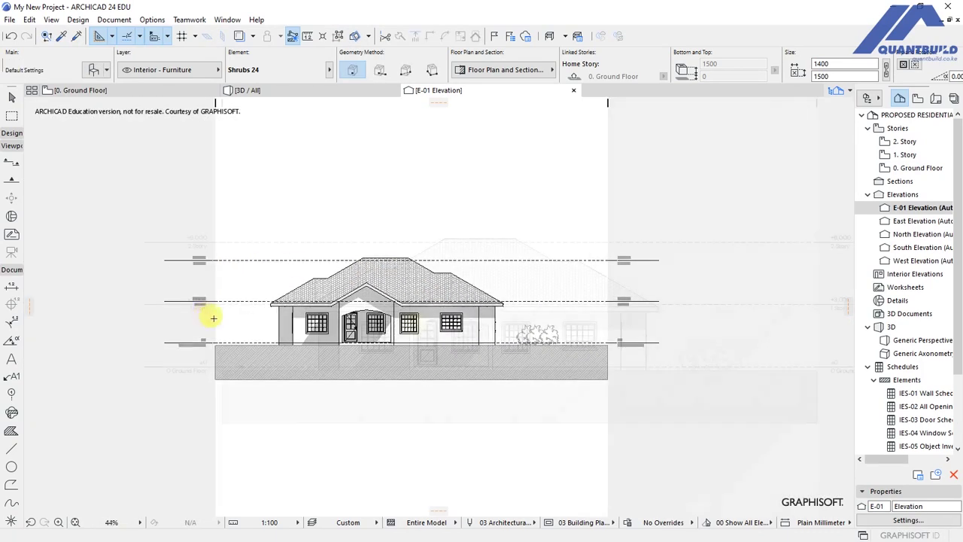
# Place a shrub beside the house's left end and move it down onto the top edge of the ground fill.
pyautogui.scroll(1, 255, 363)
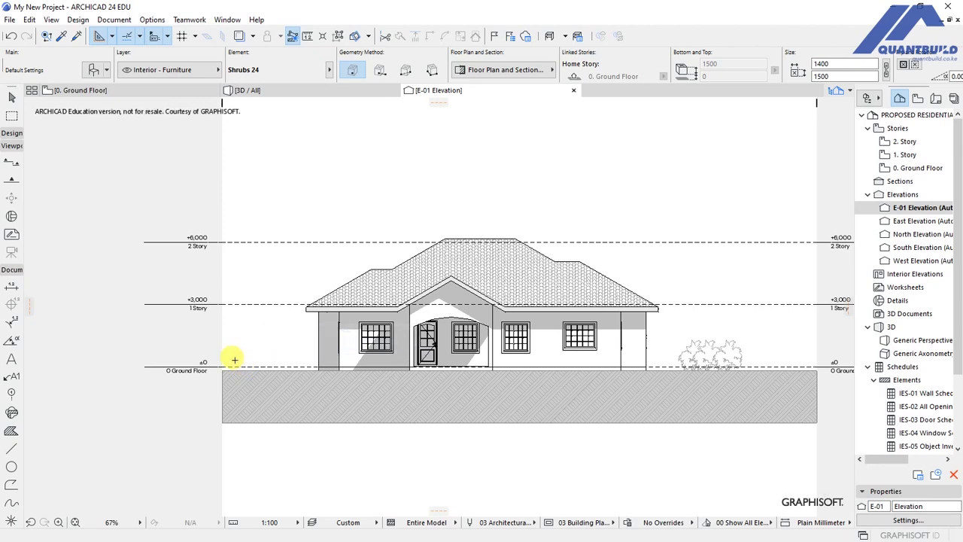
pyautogui.scroll(3, 249, 367)
pyautogui.click(260, 368)
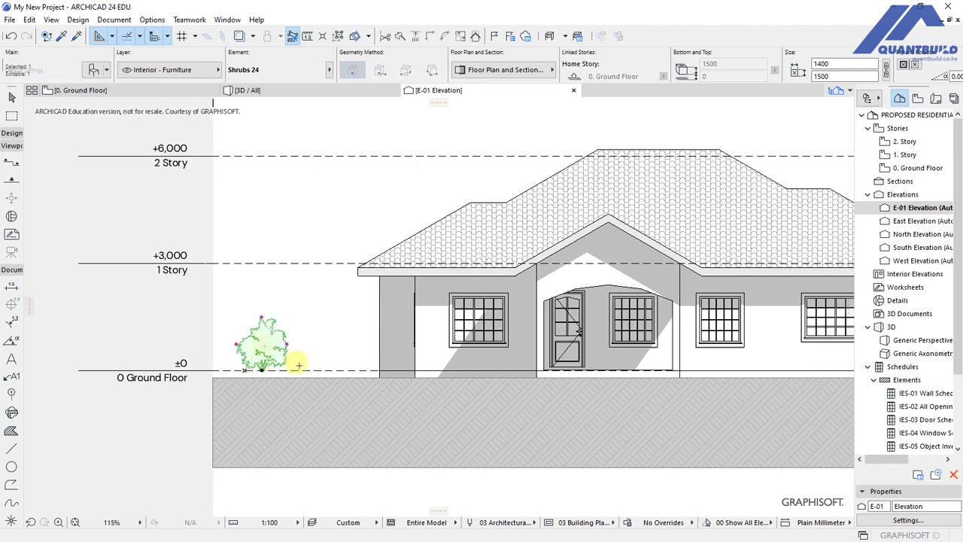
pyautogui.hotkey('ctrl', 'd')
pyautogui.scroll(4, 241, 369)
pyautogui.click(299, 369)
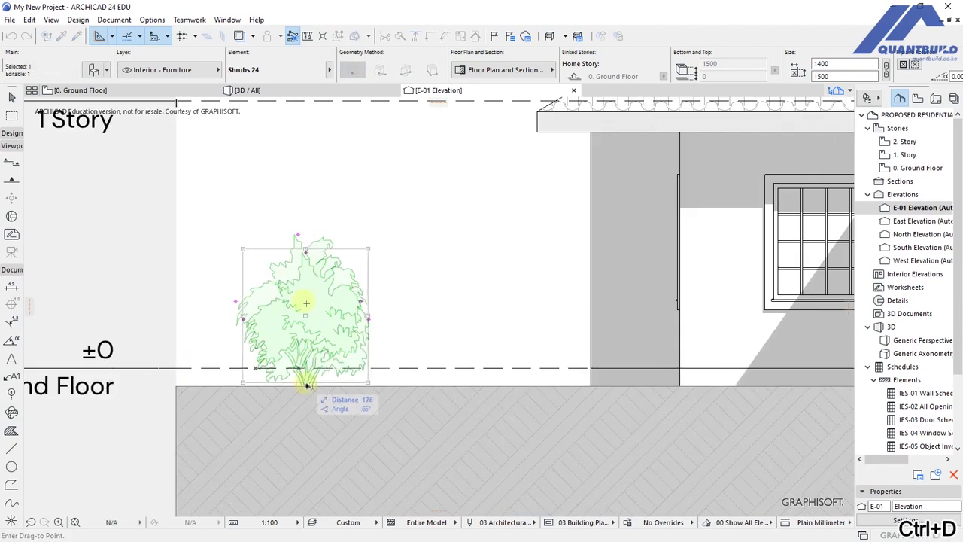
pyautogui.click(306, 385)
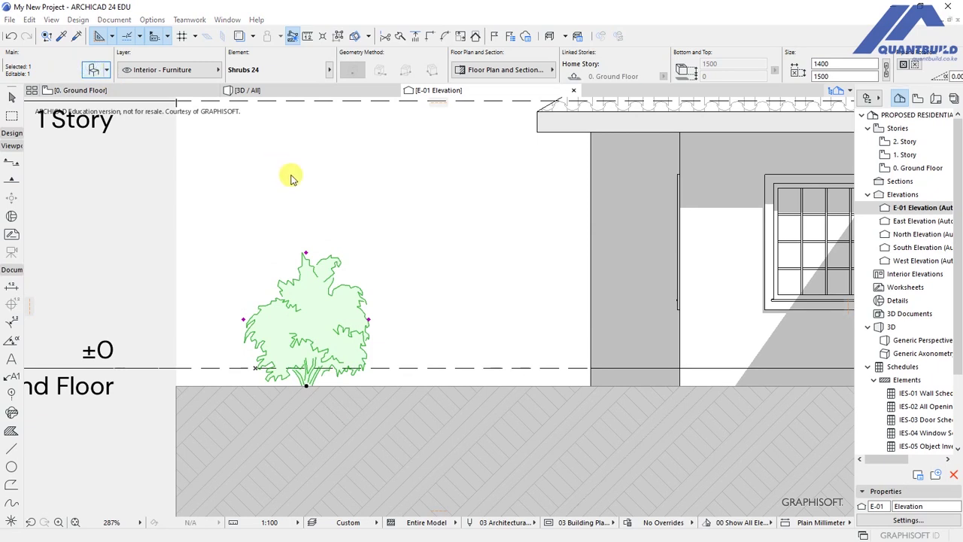
# Change the selected shrub to an Evergreens 24 object of the Juniper type.
pyautogui.hotkey('ctrl', 't')
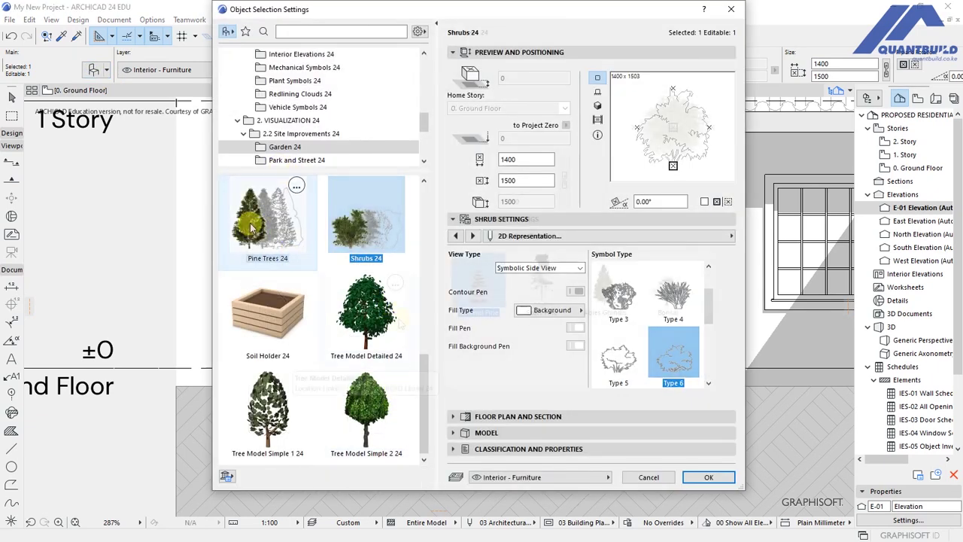
pyautogui.click(252, 226)
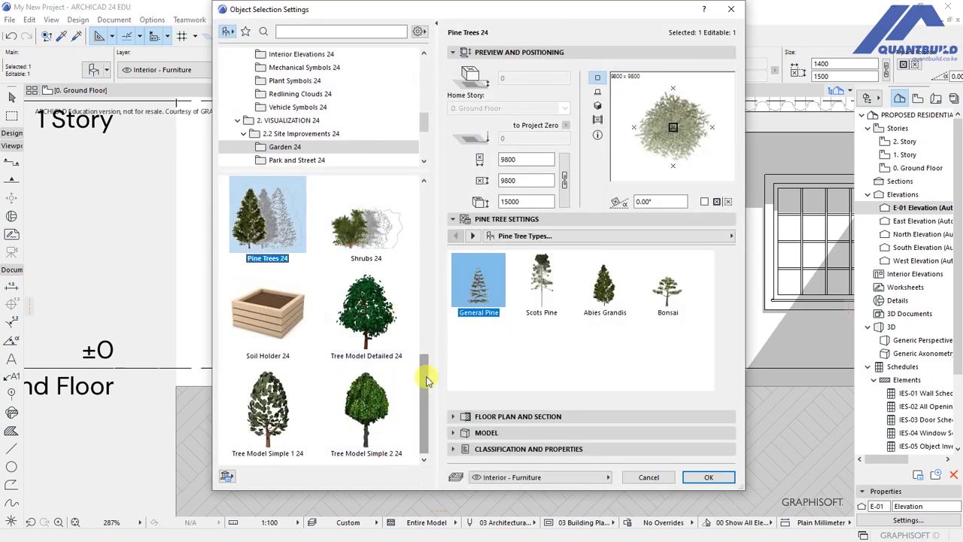
pyautogui.moveTo(421, 391); pyautogui.dragTo(420, 272)
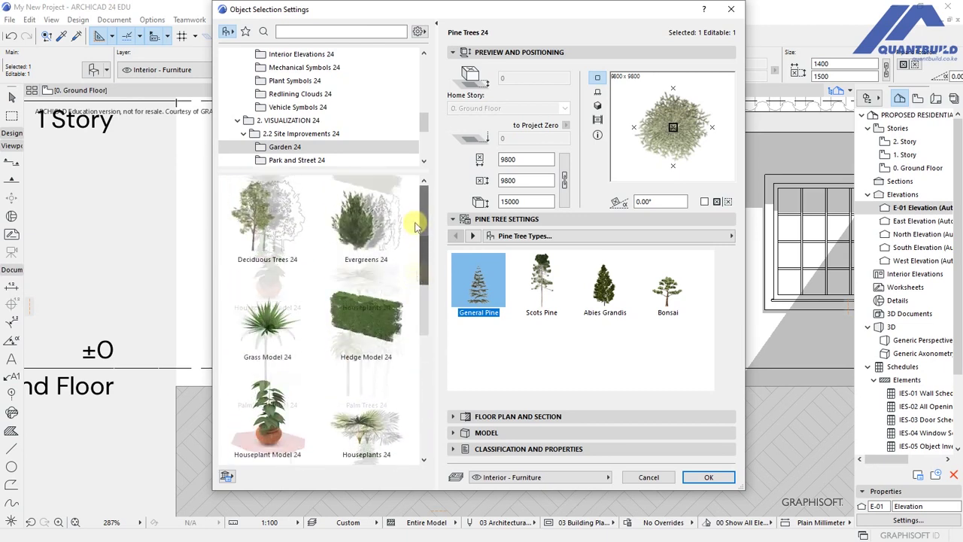
pyautogui.click(352, 238)
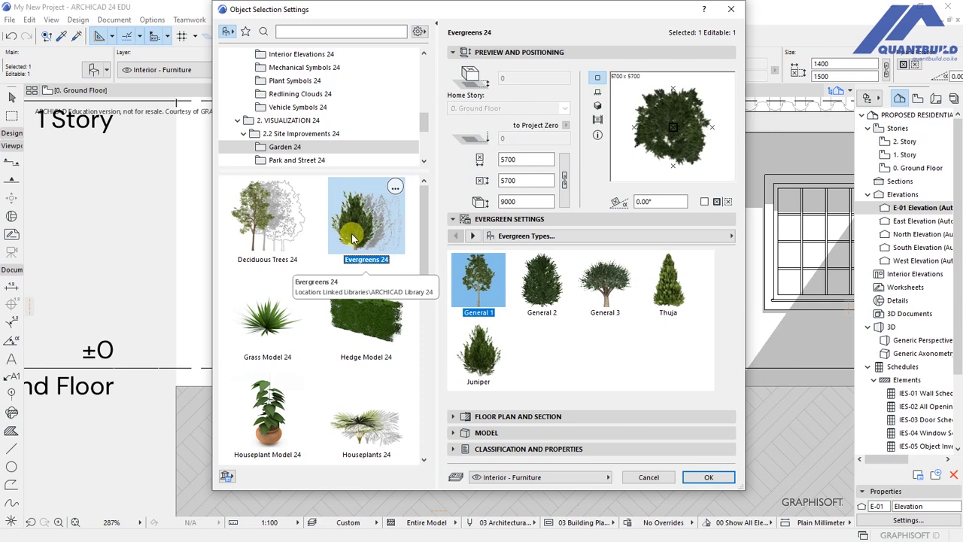
pyautogui.click(480, 368)
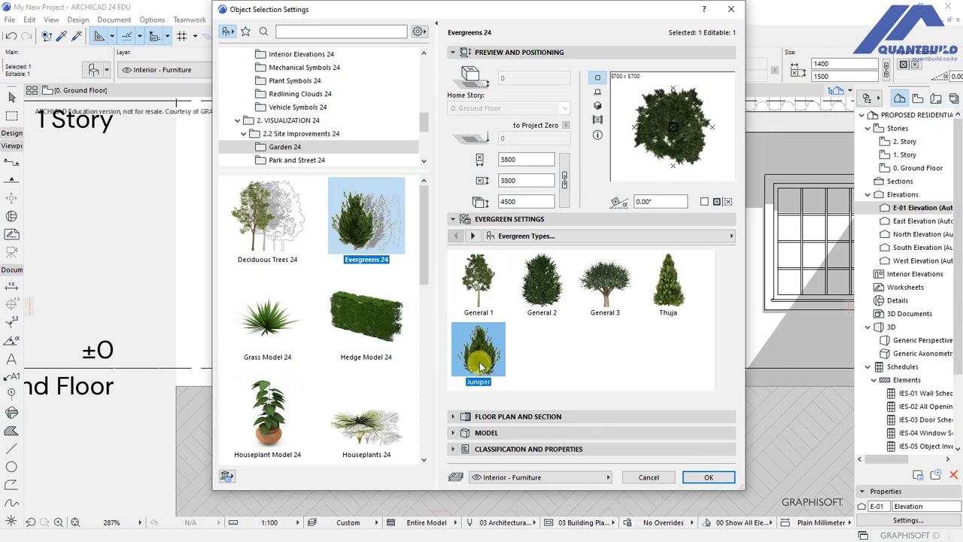
# Set the evergreen's 2D representation to Symbolic Side View with symbol Type 5 and a grey contour pen, and apply the settings.
pyautogui.click(732, 236)
pyautogui.click(779, 251)
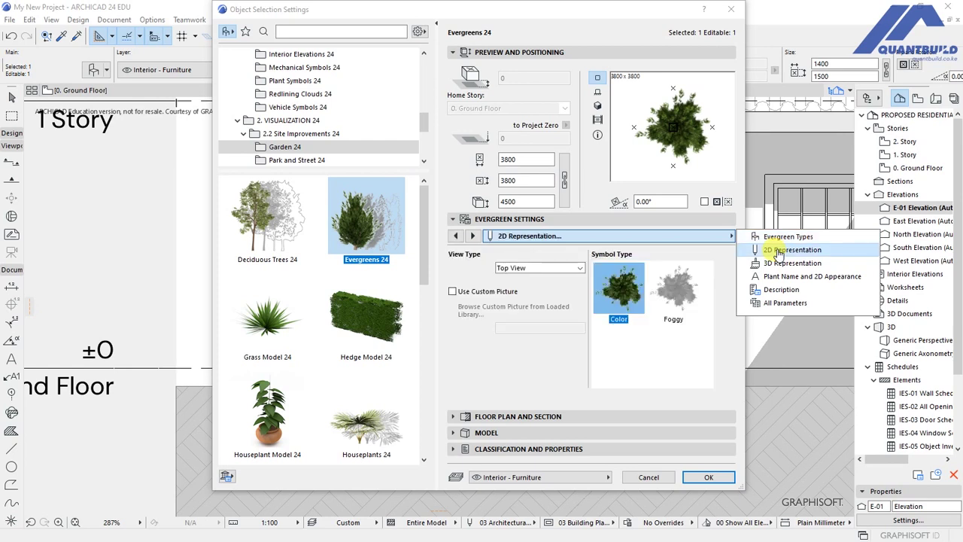
pyautogui.click(555, 268)
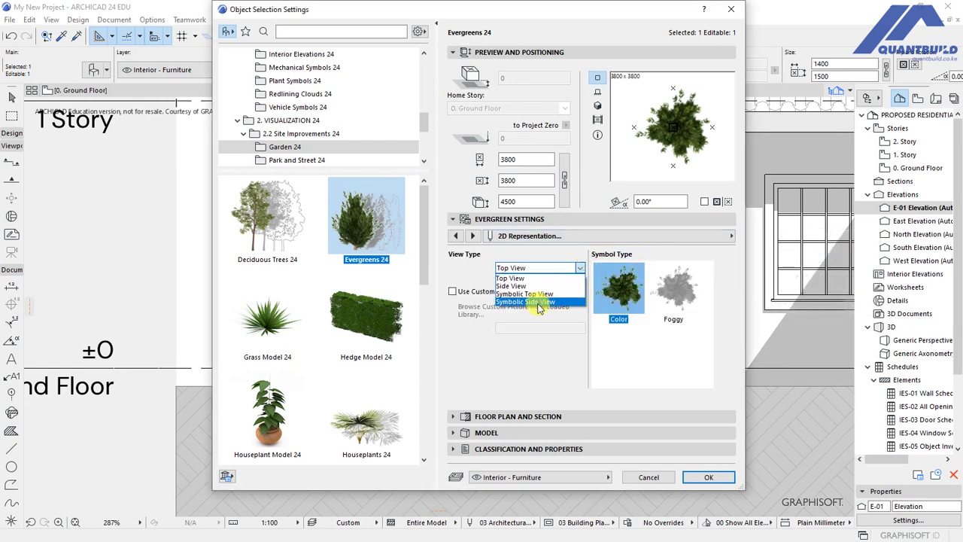
pyautogui.click(537, 303)
pyautogui.click(710, 385)
pyautogui.click(709, 384)
pyautogui.click(619, 360)
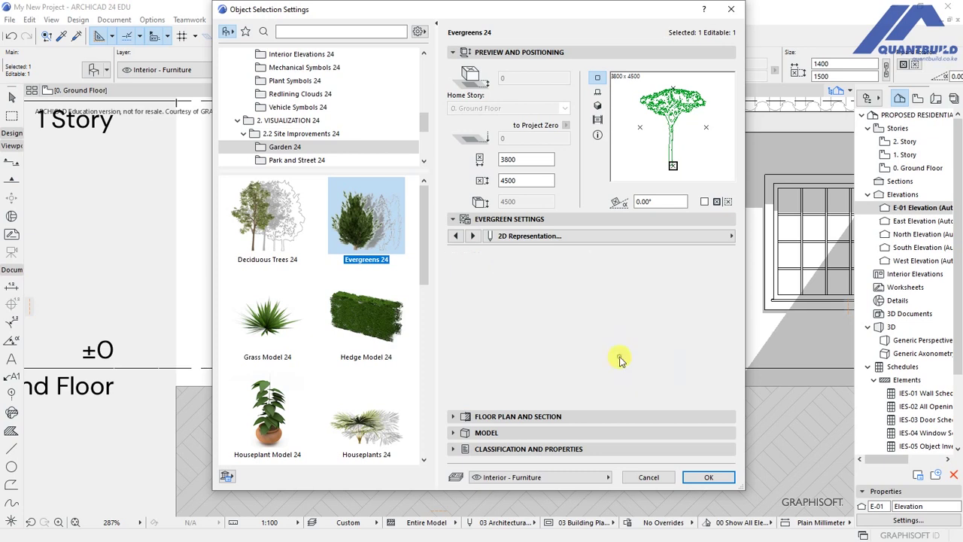
pyautogui.click(575, 291)
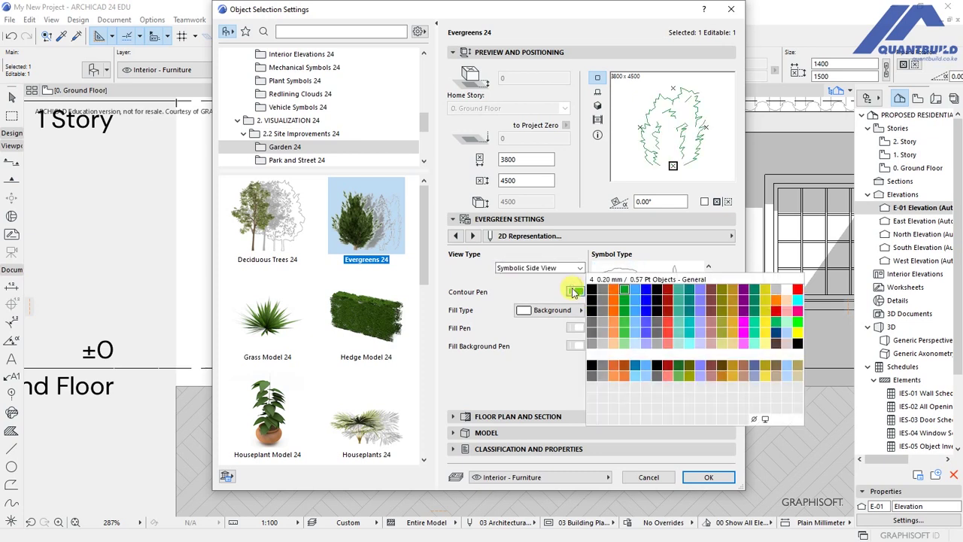
pyautogui.click(602, 326)
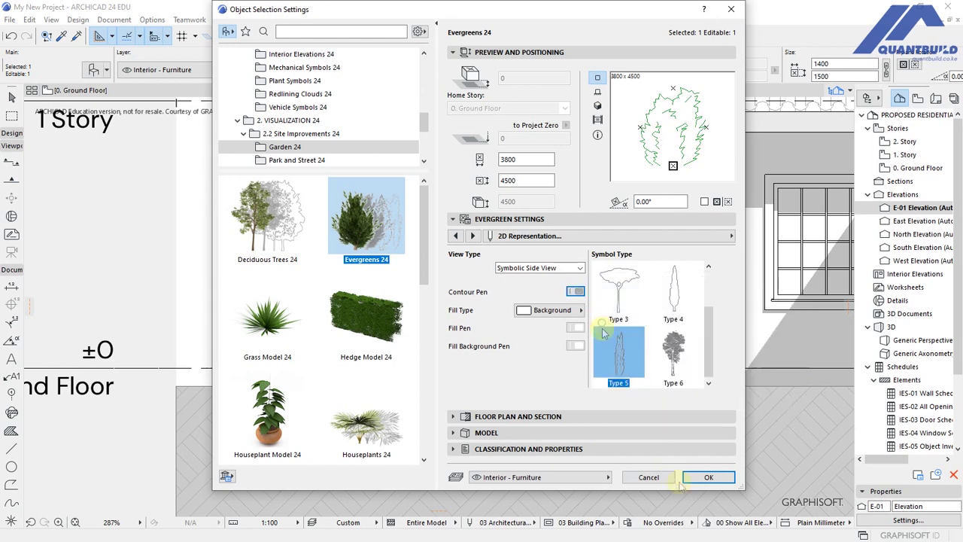
pyautogui.click(709, 477)
# Move the evergreen slightly right so it lies within the elevation's left boundary.
pyautogui.scroll(-1, 341, 397)
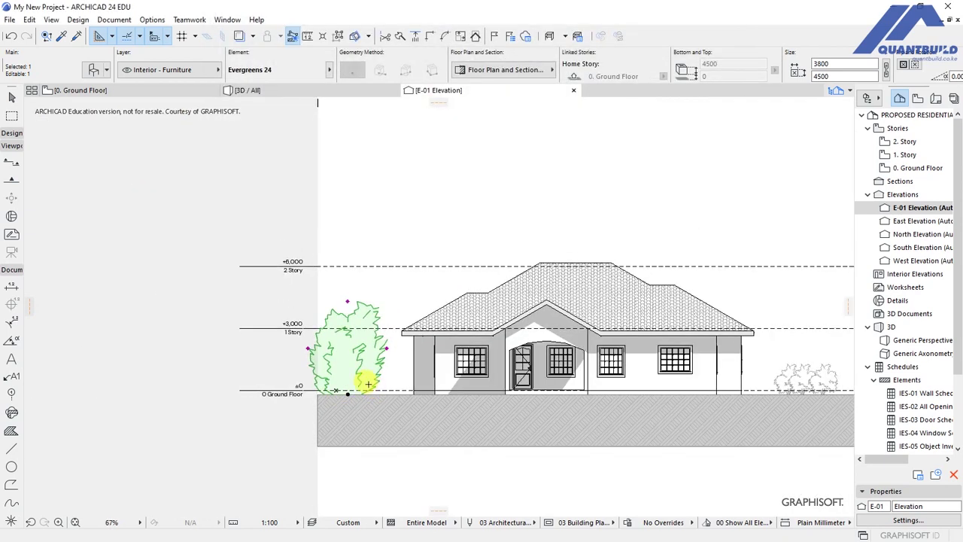
pyautogui.hotkey('ctrl', 'd')
pyautogui.scroll(3, 329, 389)
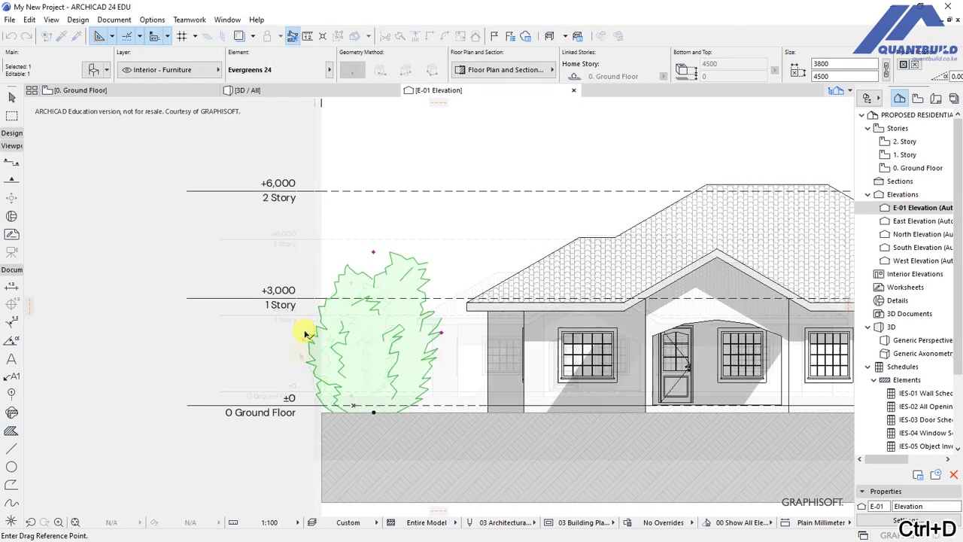
pyautogui.click(307, 332)
pyautogui.click(328, 335)
# Drag a copy of the evergreen to the front of the house, just left of the entrance door.
pyautogui.scroll(-5, 248, 326)
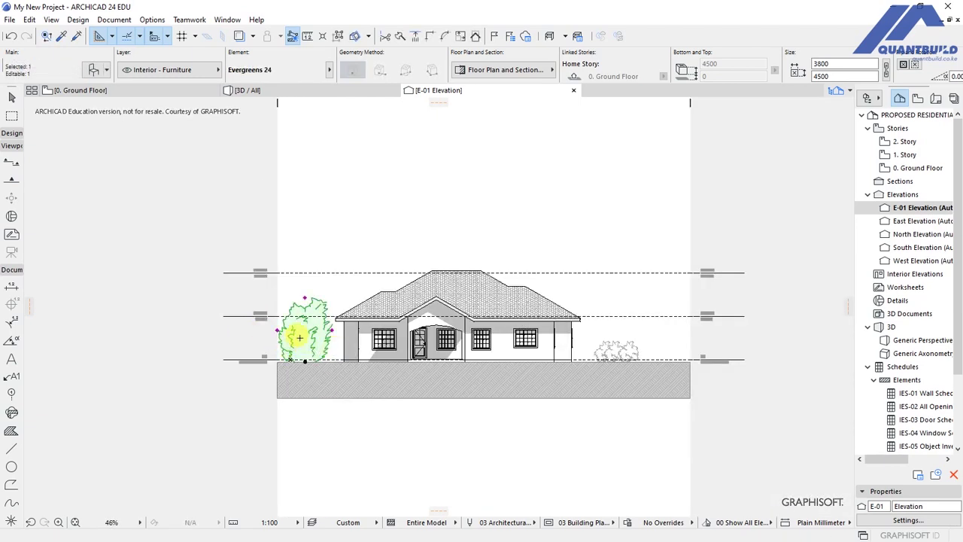
pyautogui.rightClick(292, 343)
pyautogui.moveTo(333, 159)
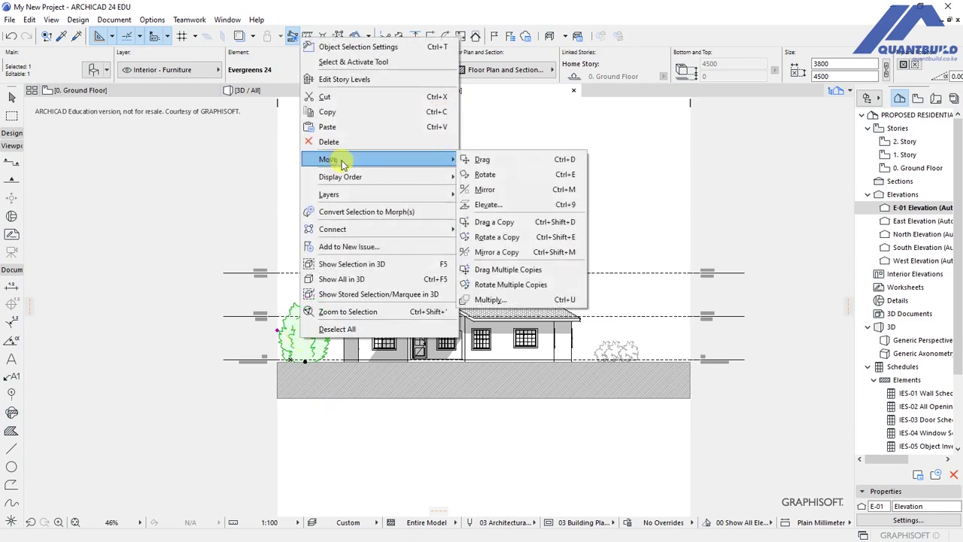
pyautogui.click(493, 224)
pyautogui.click(399, 365)
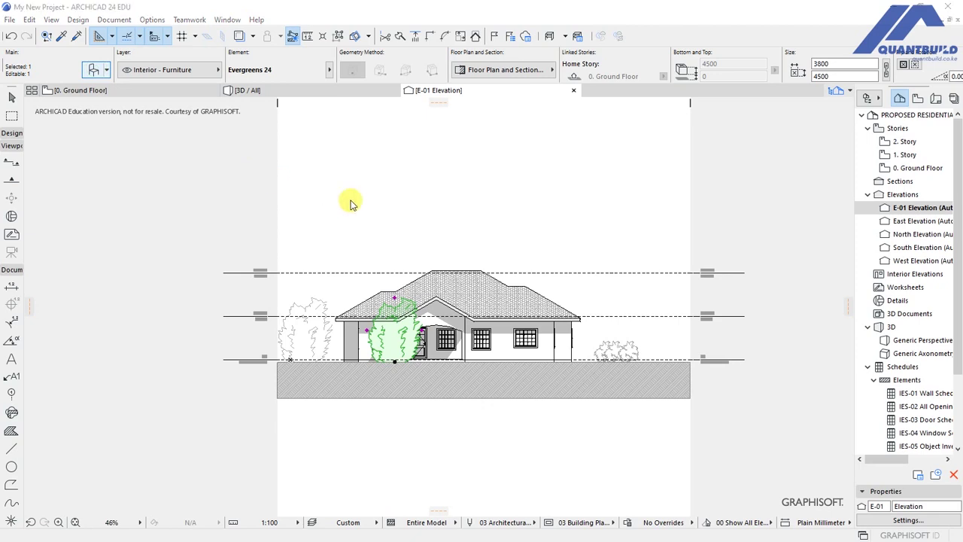
# Change the copied evergreen's symbol to Type 6 and apply the settings.
pyautogui.hotkey('ctrl', 't')
pyautogui.click(673, 365)
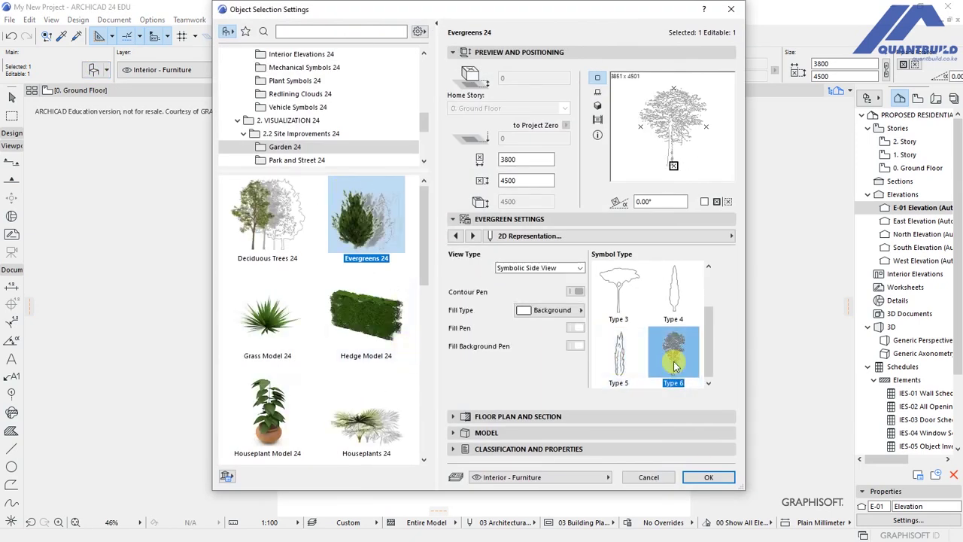
pyautogui.click(708, 477)
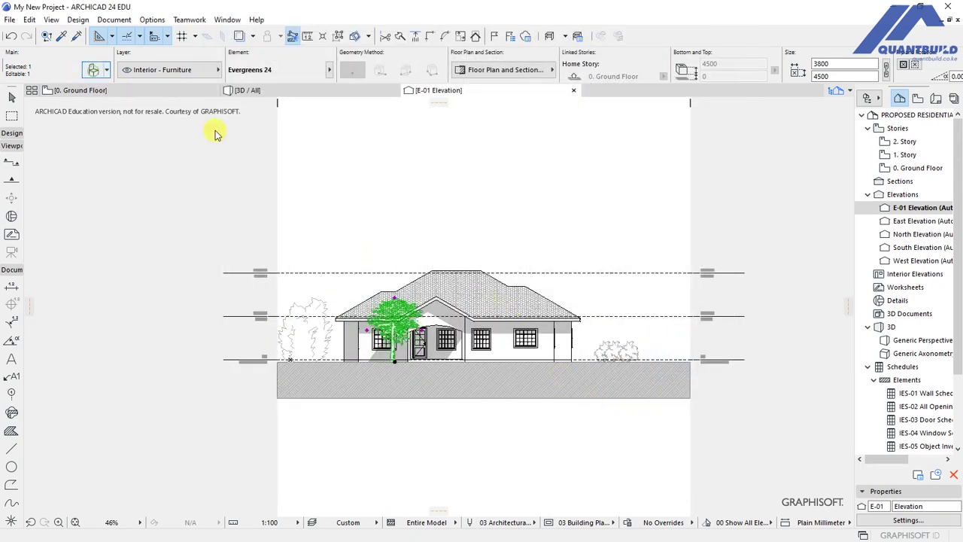
# Set the copied tree's width to 4800 and height to 7500, and apply the settings.
pyautogui.hotkey('ctrl', 't')
pyautogui.moveTo(505, 180); pyautogui.dragTo(489, 185)
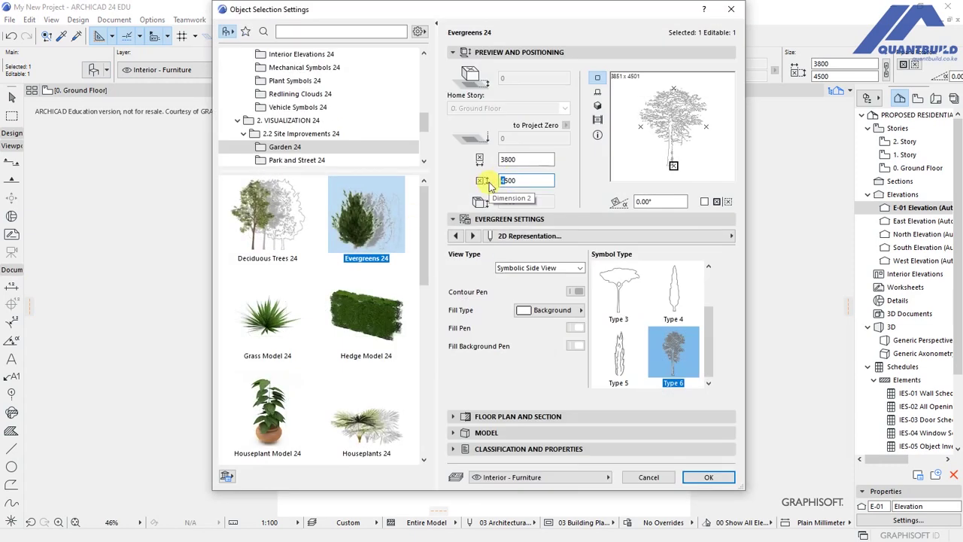
pyautogui.write('6')
pyautogui.moveTo(506, 180); pyautogui.dragTo(490, 163)
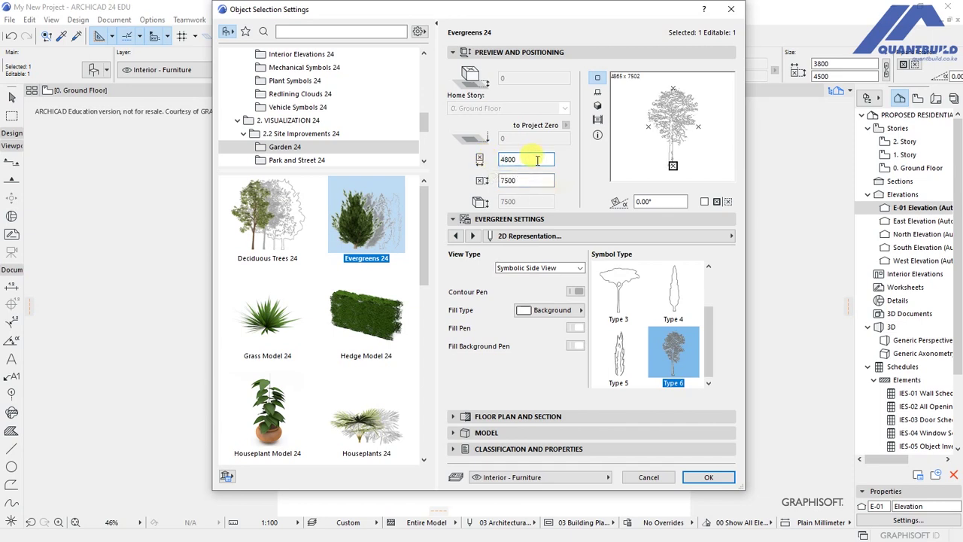
pyautogui.click(706, 477)
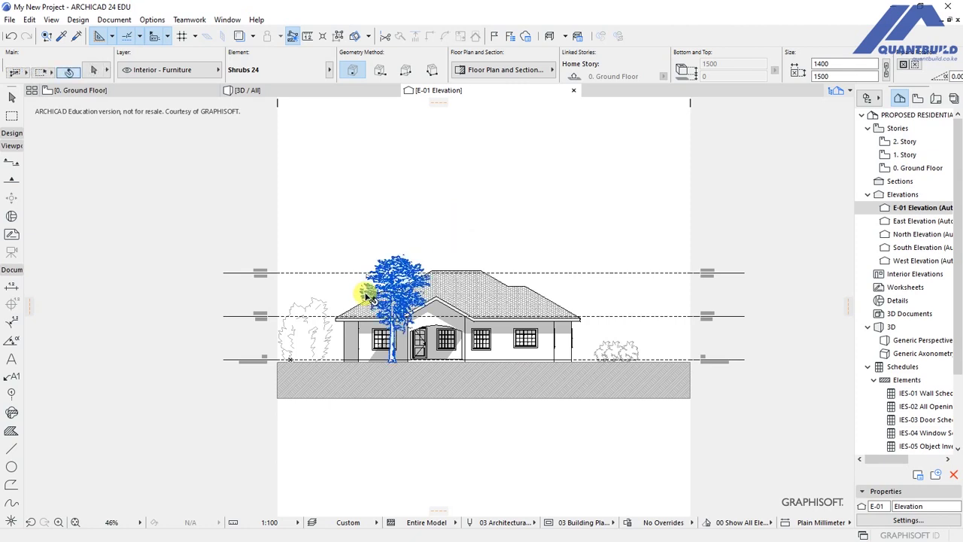
# Reselect the tree in front of the house, set its height to 8500 and apply the settings.
pyautogui.click(393, 360)
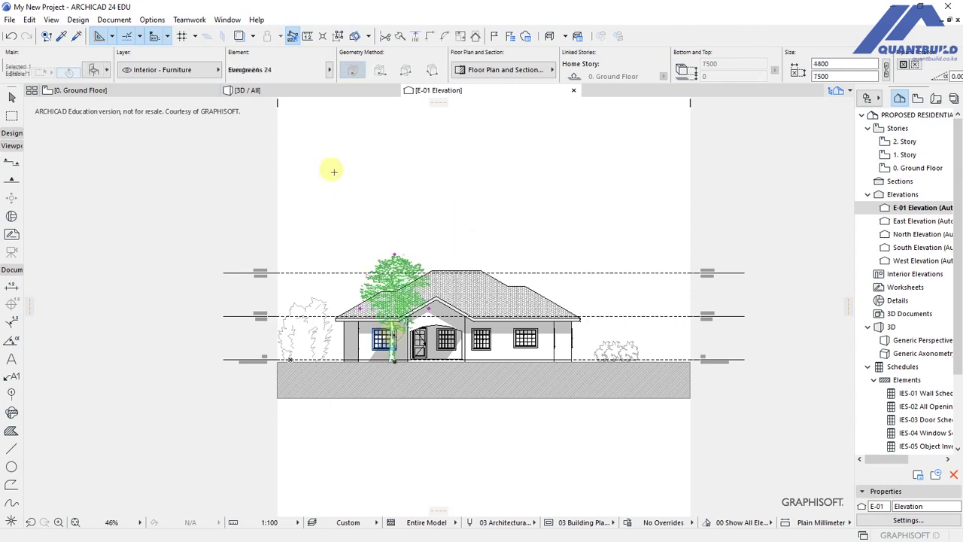
pyautogui.click(90, 69)
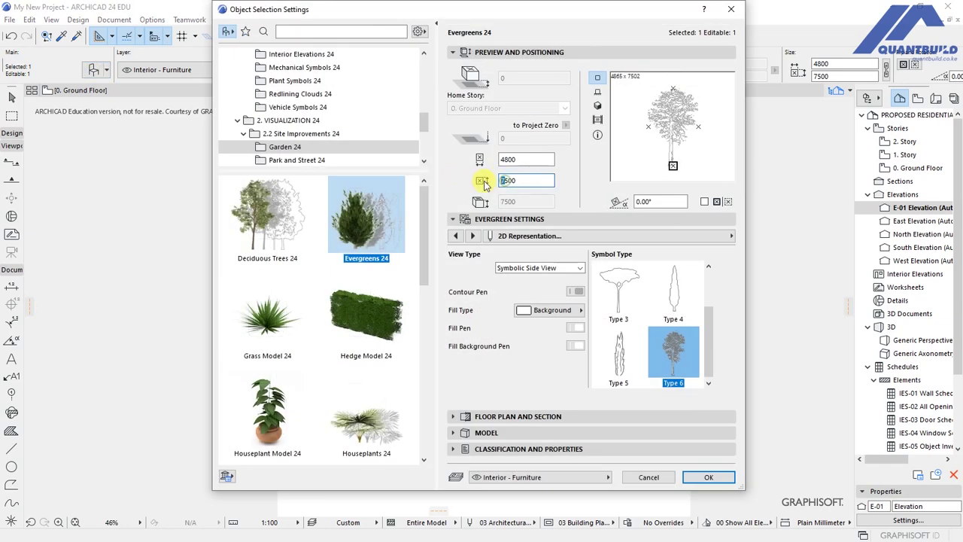
pyautogui.write('8')
pyautogui.click(497, 161)
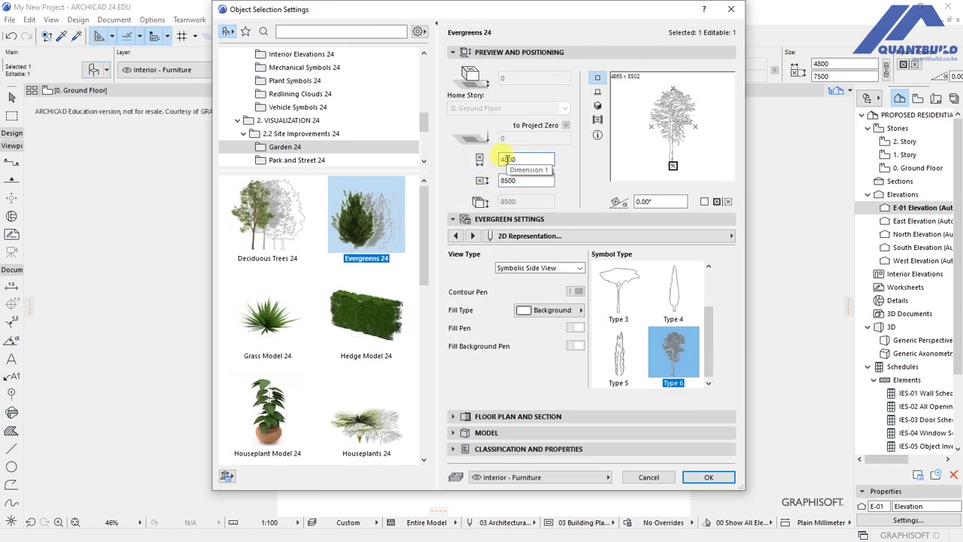
pyautogui.click(709, 477)
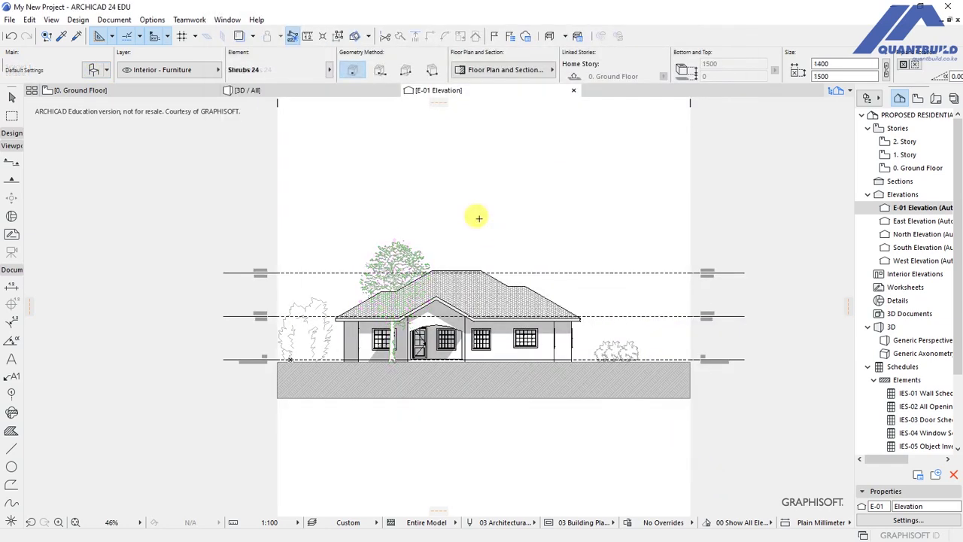
# Send the tall tree to the back of the display order so it stands behind the house, and deselect it.
pyautogui.click(399, 262)
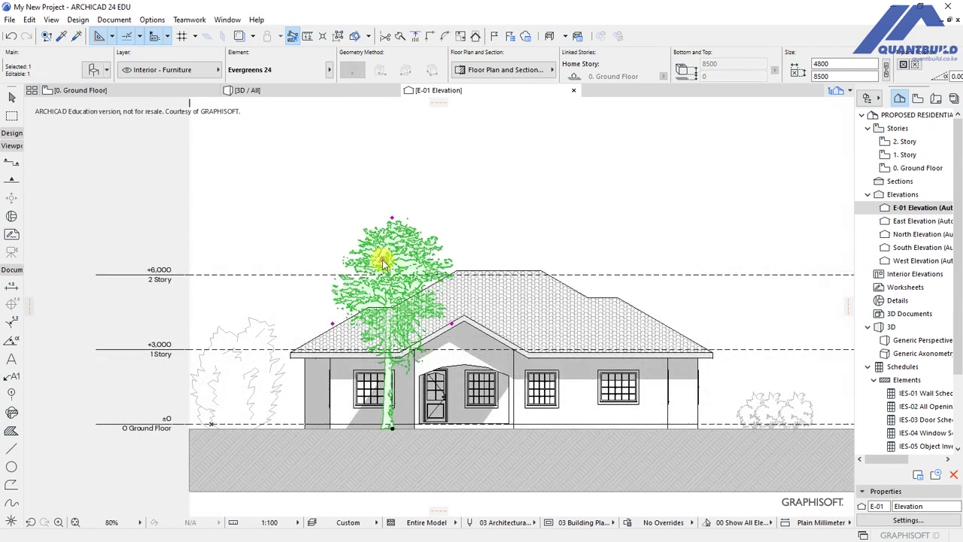
pyautogui.rightClick(382, 259)
pyautogui.moveTo(433, 386)
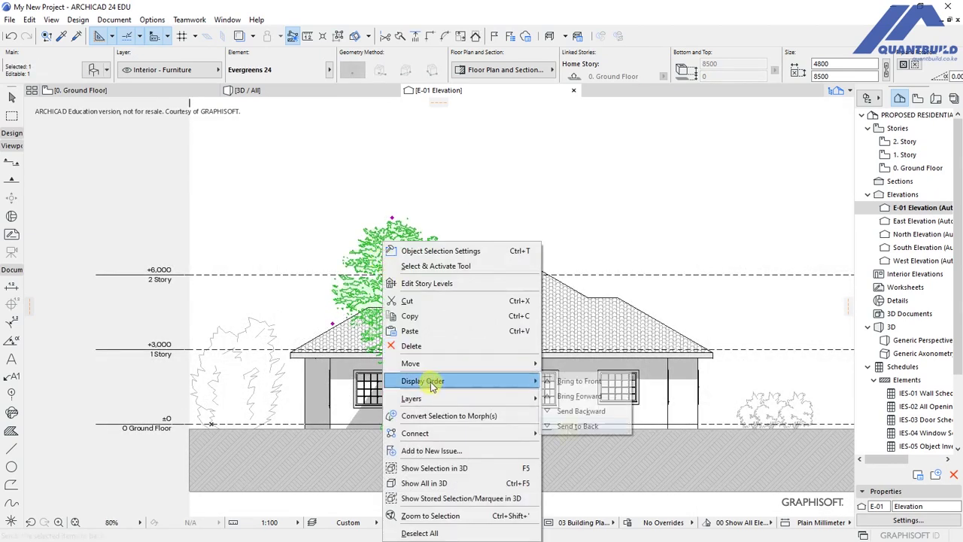
pyautogui.click(573, 427)
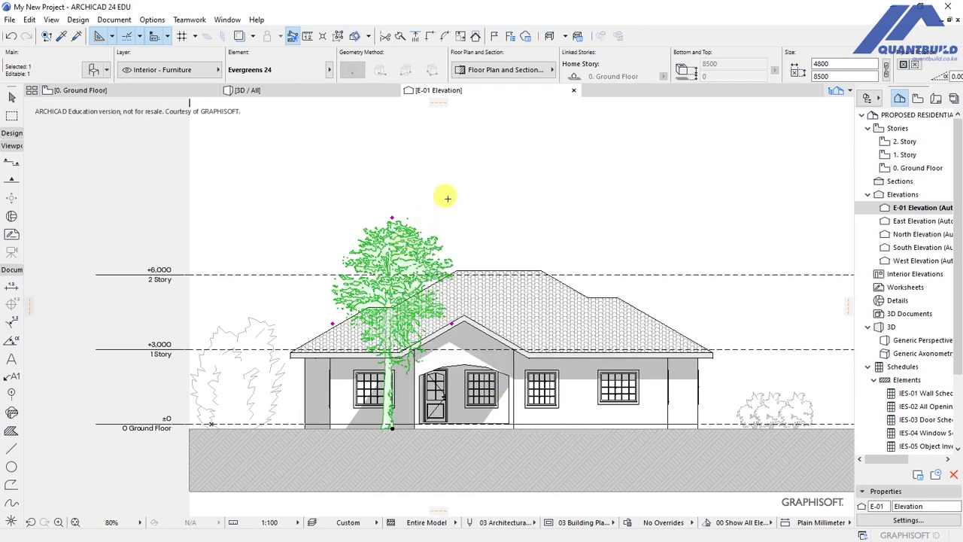
pyautogui.rightClick(397, 181)
pyautogui.moveTo(502, 383)
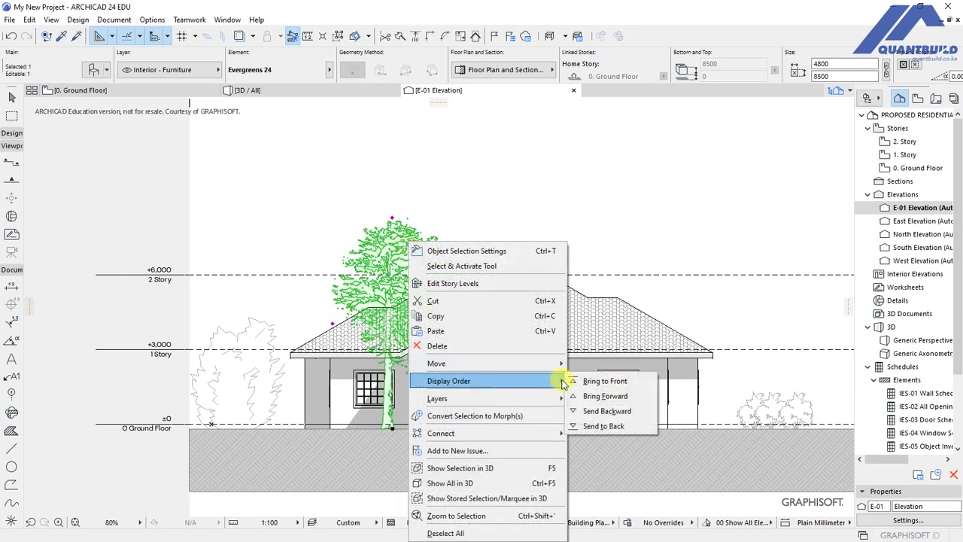
pyautogui.click(609, 426)
pyautogui.click(495, 195)
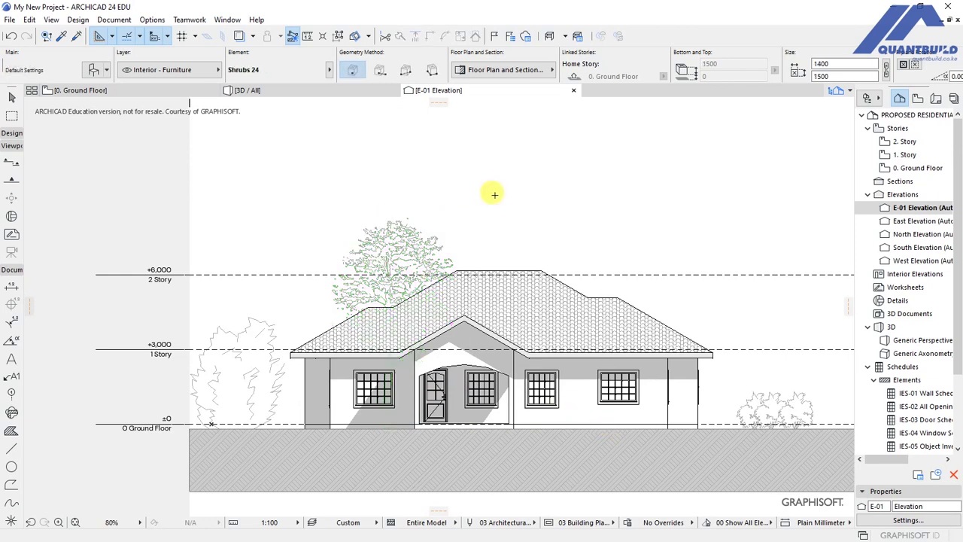
# Set the default shrub's symbol to Type 7 and place one shrub on the ground beyond the existing shrub group beside the house.
pyautogui.scroll(-3, 353, 175)
pyautogui.scroll(1, 509, 204)
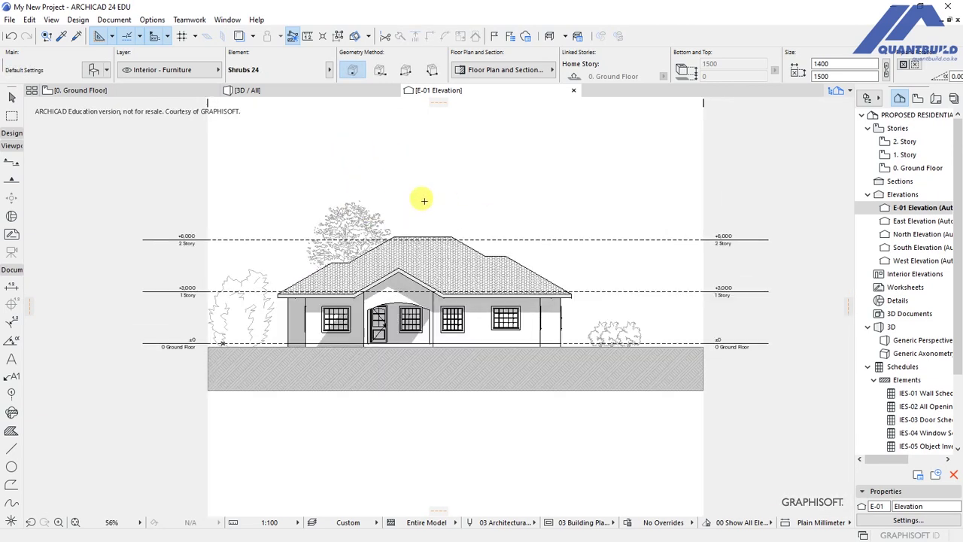
pyautogui.click(93, 70)
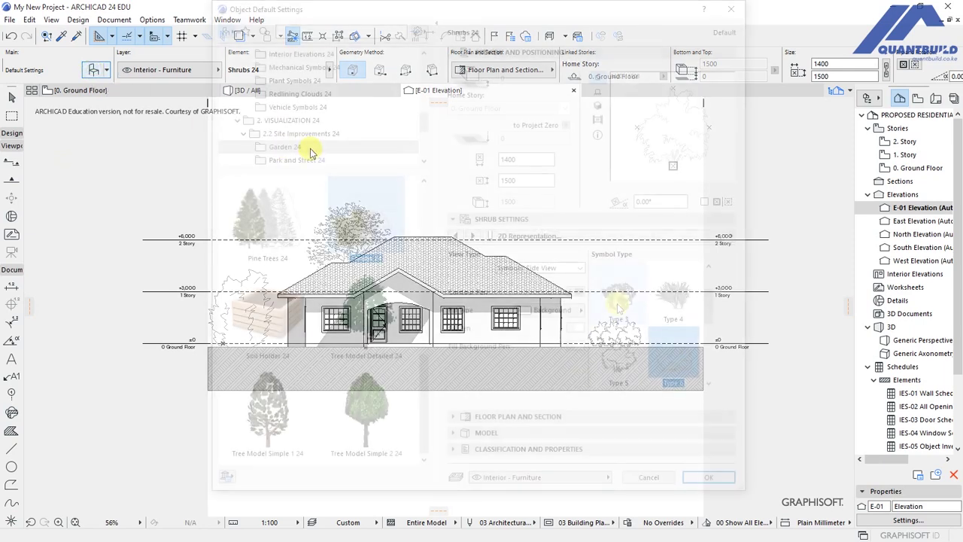
pyautogui.click(614, 384)
pyautogui.click(674, 360)
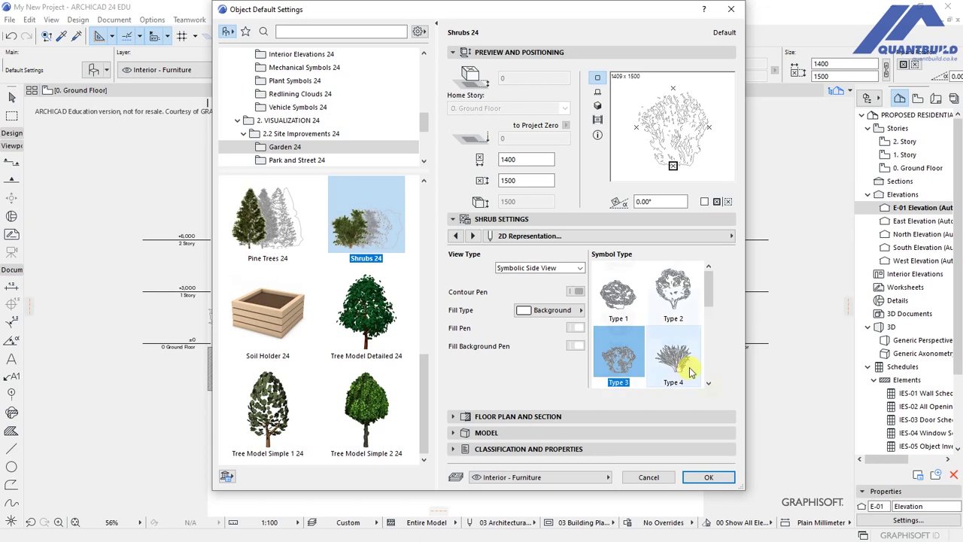
pyautogui.click(708, 383)
pyautogui.click(709, 383)
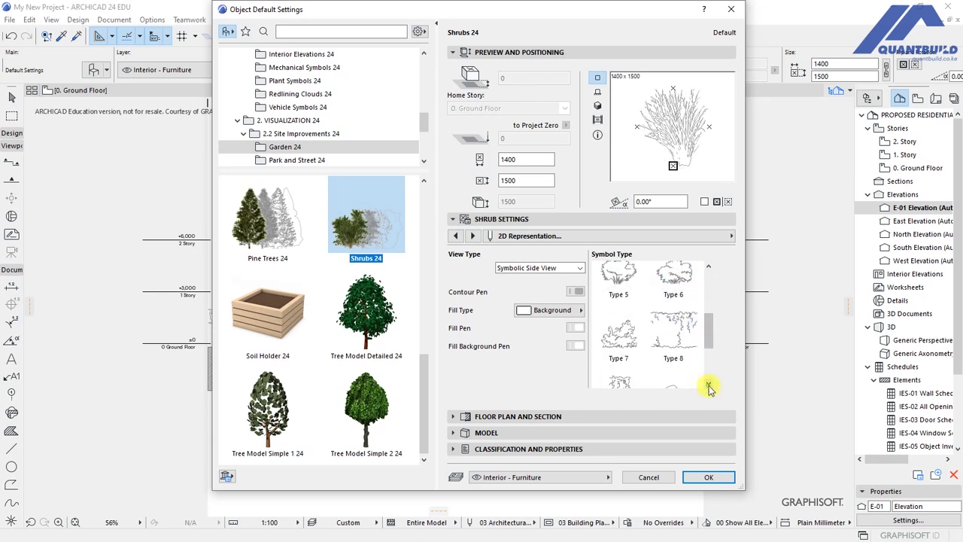
pyautogui.click(610, 339)
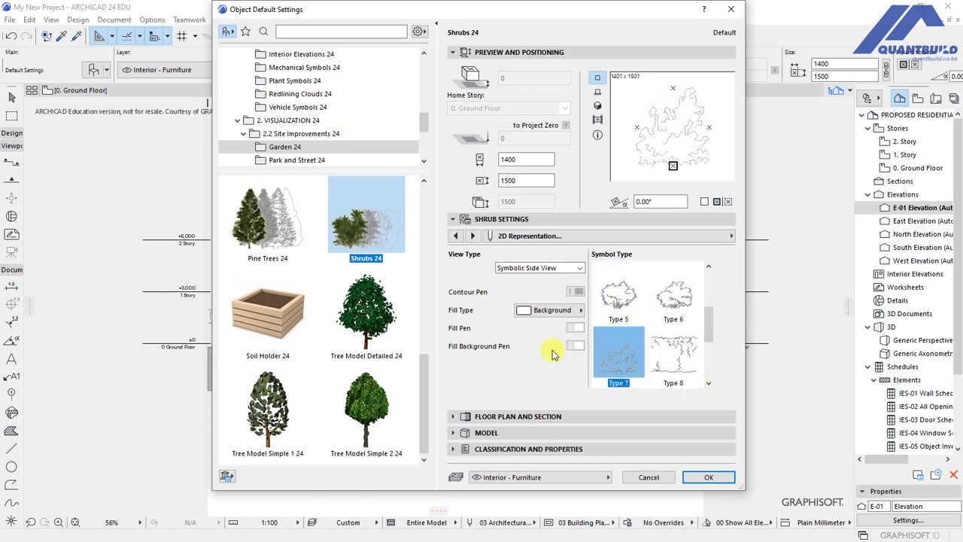
pyautogui.press('Return')
pyautogui.scroll(2, 685, 276)
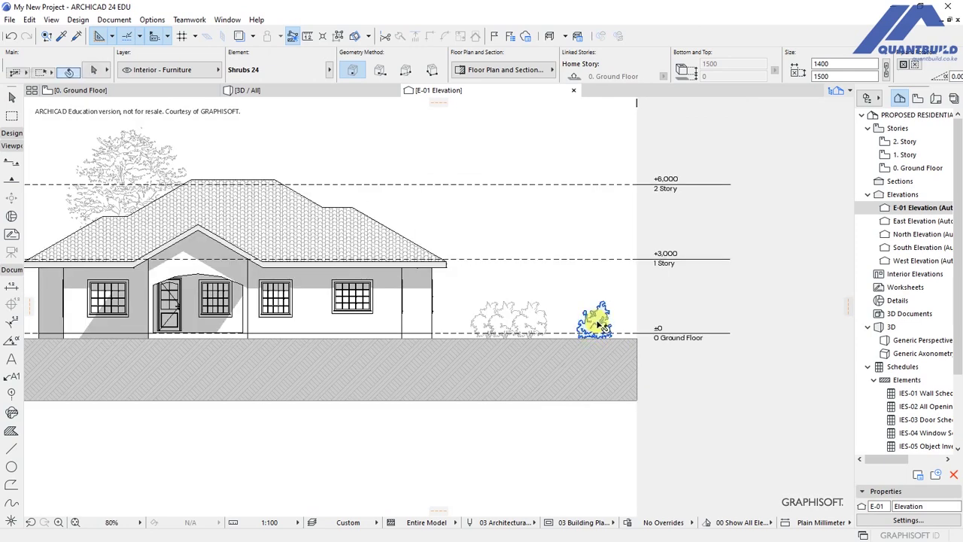
pyautogui.scroll(1, 643, 325)
# Set the new Type 7 shrub's width to 2400 and height to 2500, apply the settings and deselect it.
pyautogui.click(628, 295)
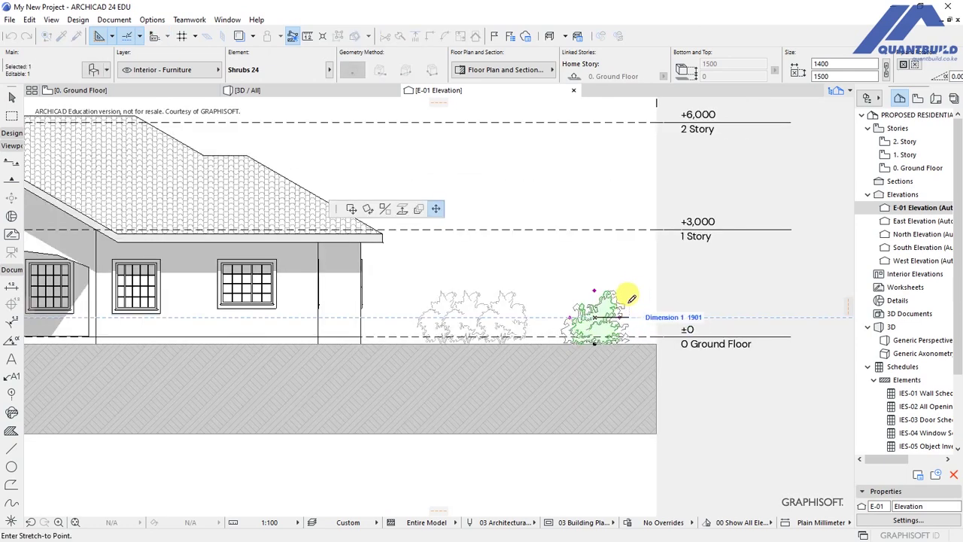
pyautogui.click(629, 305)
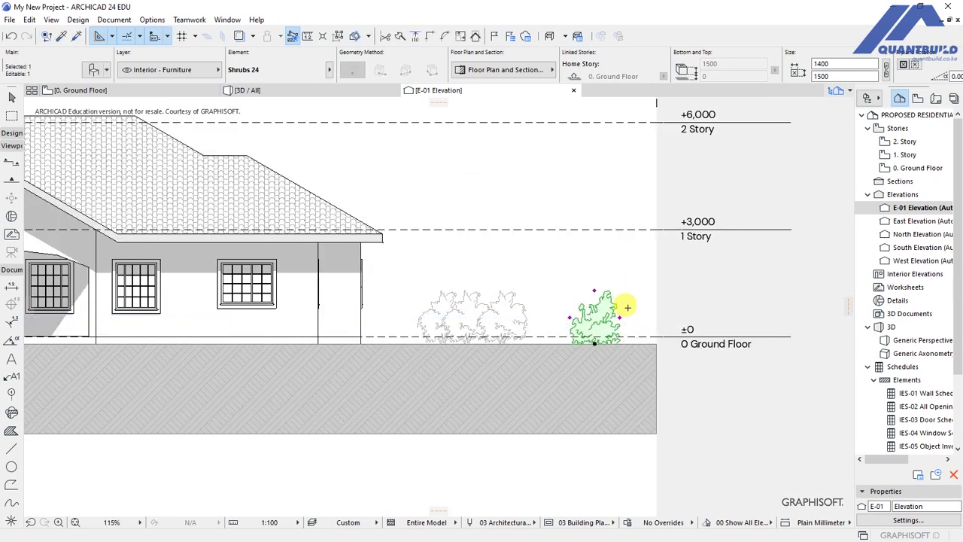
pyautogui.hotkey('ctrl', 't')
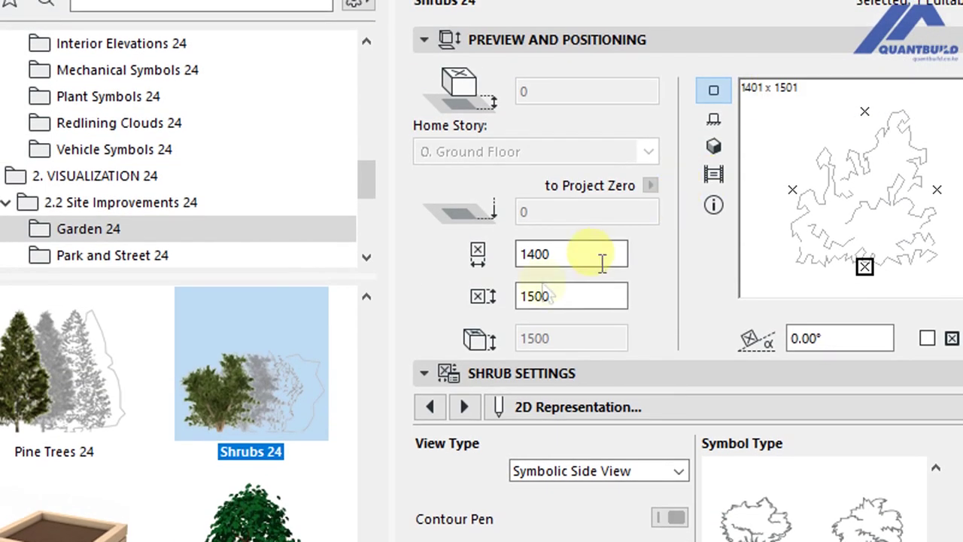
pyautogui.click(526, 256)
pyautogui.write('2')
pyautogui.doubleClick(517, 295)
pyautogui.write('2500')
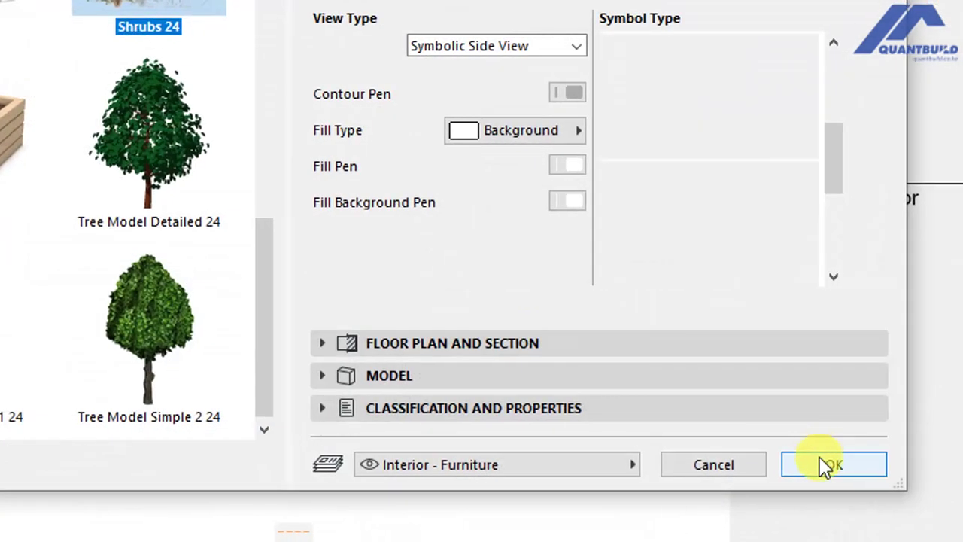
pyautogui.click(828, 462)
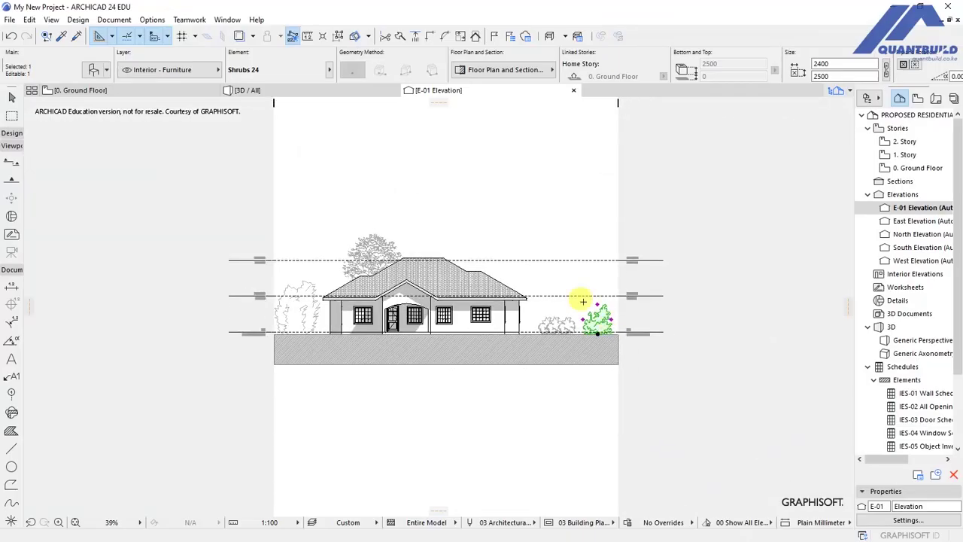
pyautogui.click(583, 301)
# Choose Car Symbol 24 from the Vehicle Symbols library, set its view type to Side and place it on the ground in front of the shrubs.
pyautogui.click(94, 70)
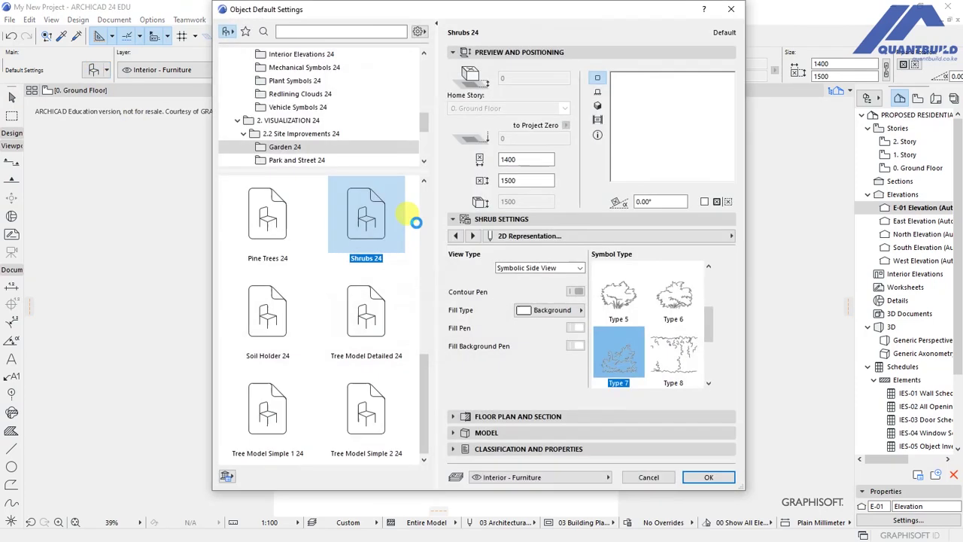
pyautogui.click(286, 107)
pyautogui.click(365, 308)
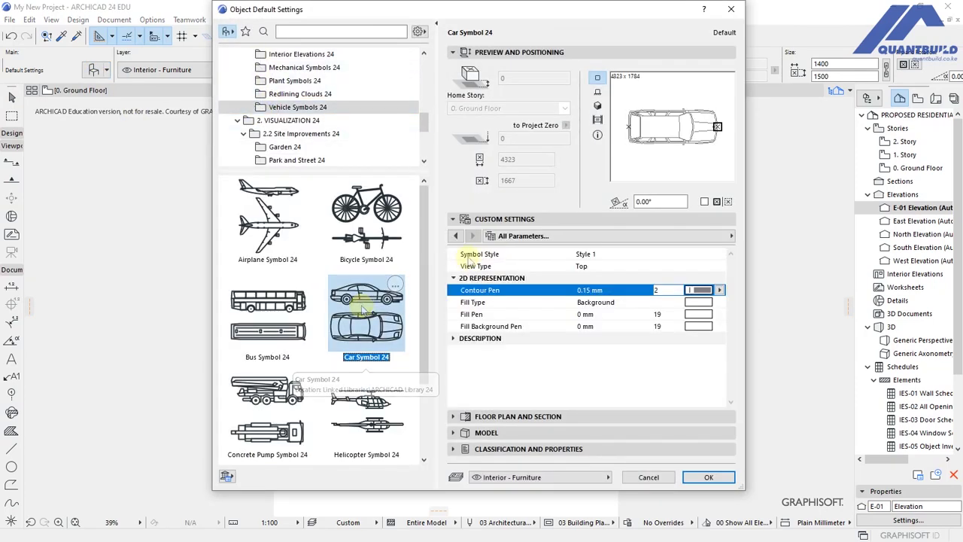
pyautogui.click(486, 256)
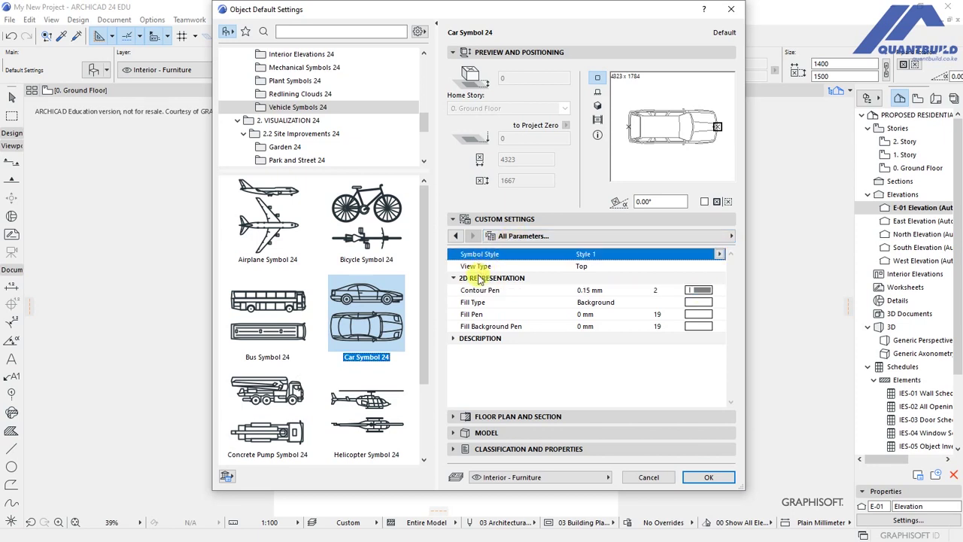
pyautogui.click(476, 268)
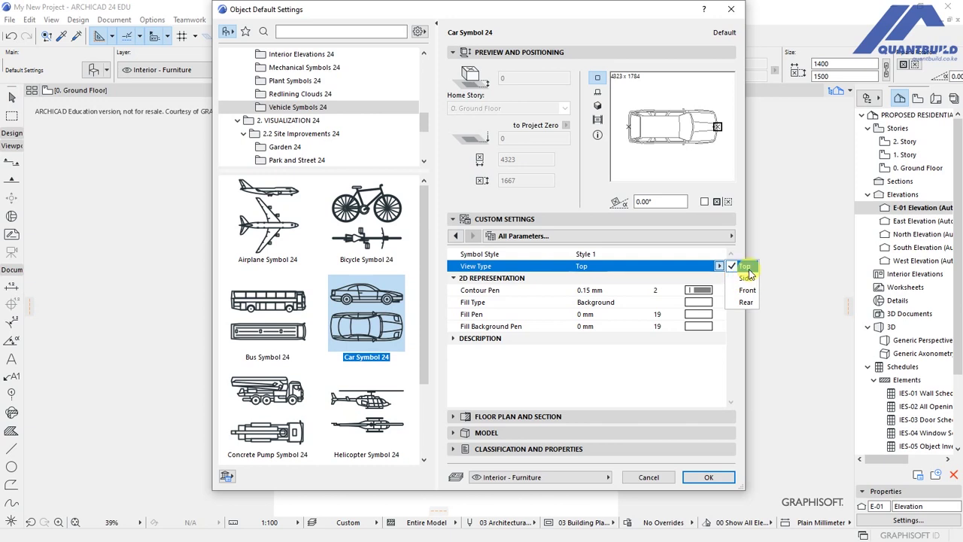
pyautogui.click(748, 278)
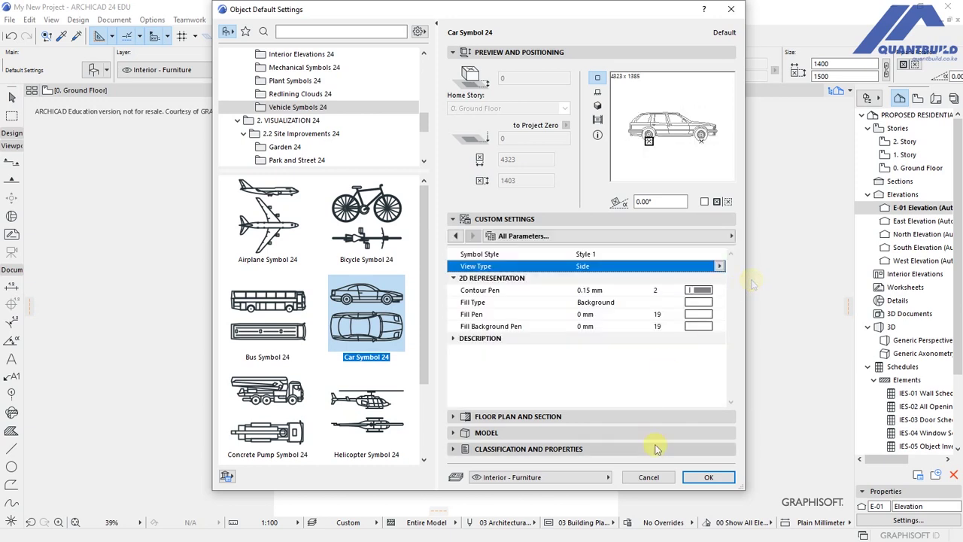
pyautogui.click(708, 477)
pyautogui.scroll(5, 602, 271)
pyautogui.click(572, 332)
# Mirror the placed car about a vertical axis through its middle so it faces the house, and deselect it.
pyautogui.click(572, 333)
pyautogui.rightClick(639, 328)
pyautogui.moveTo(602, 149)
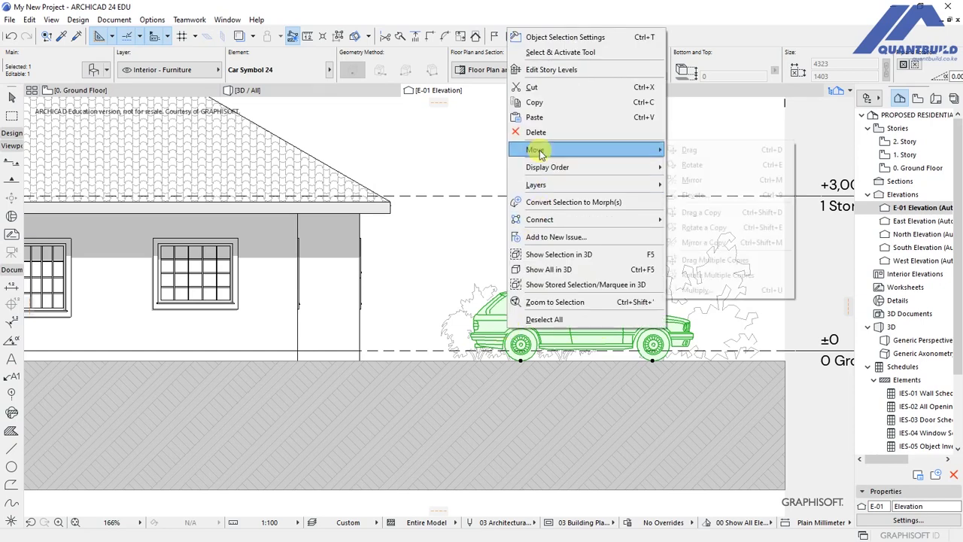
pyautogui.click(691, 180)
pyautogui.click(566, 359)
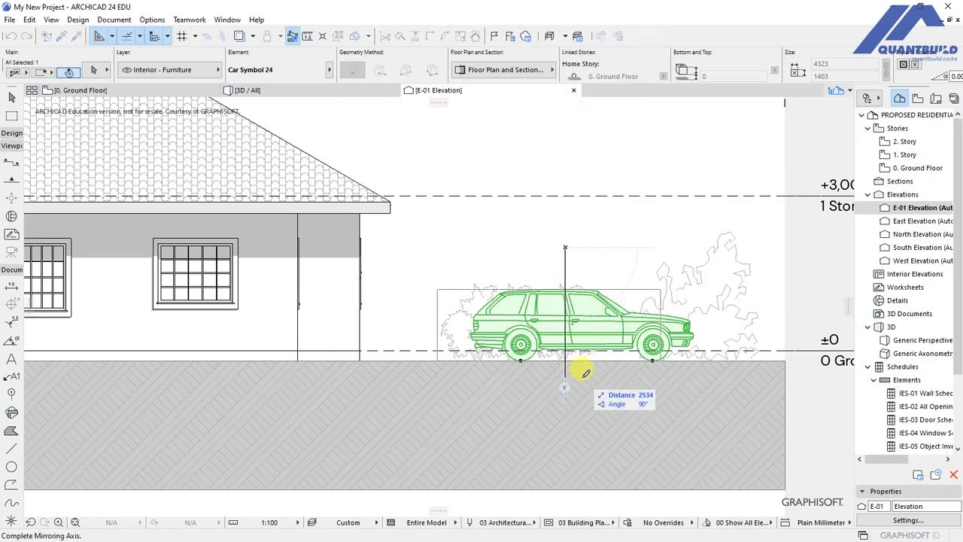
pyautogui.click(581, 385)
pyautogui.click(599, 258)
pyautogui.scroll(-5, 600, 263)
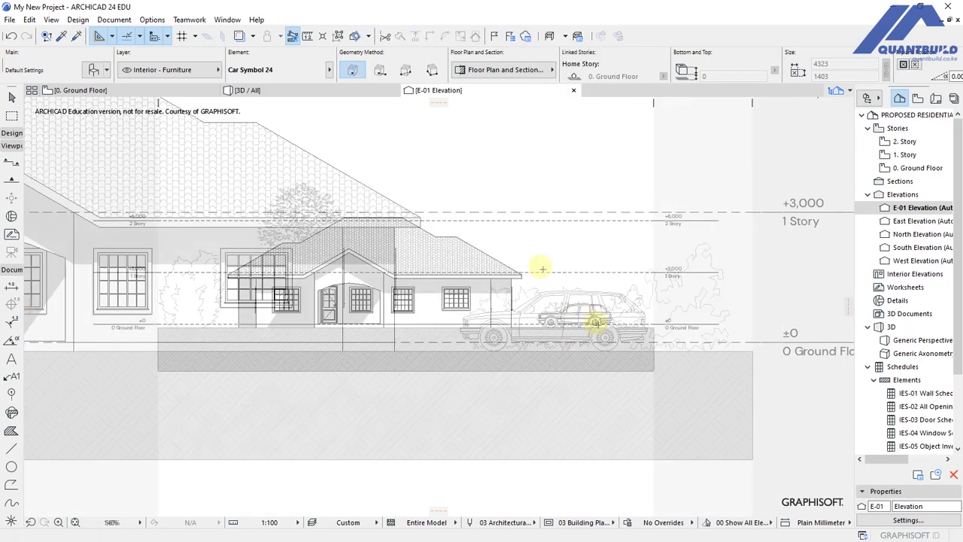
pyautogui.scroll(1, 579, 282)
pyautogui.scroll(-1, 552, 369)
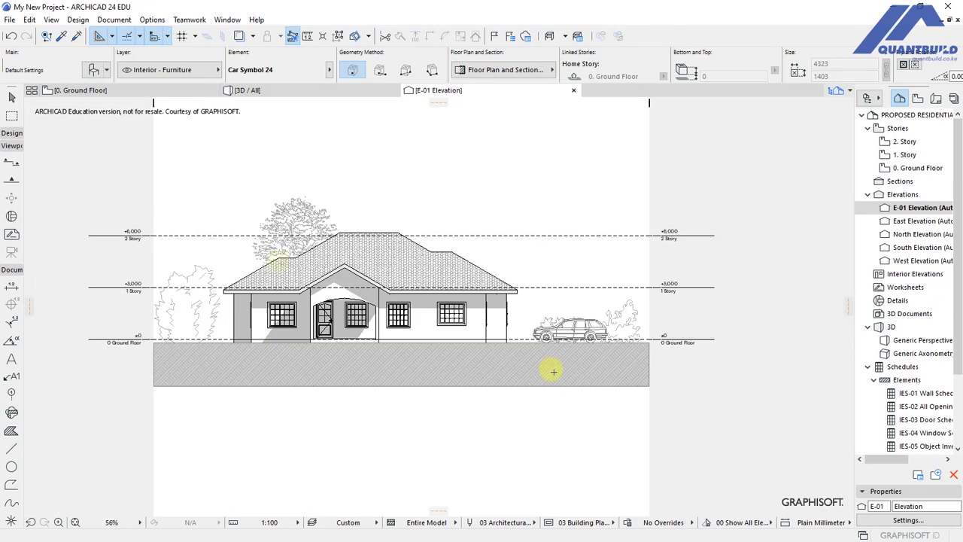
# Choose Woman with Ball Contour 24 from the People Contour library as the default object and set its view type to Front View.
pyautogui.click(92, 70)
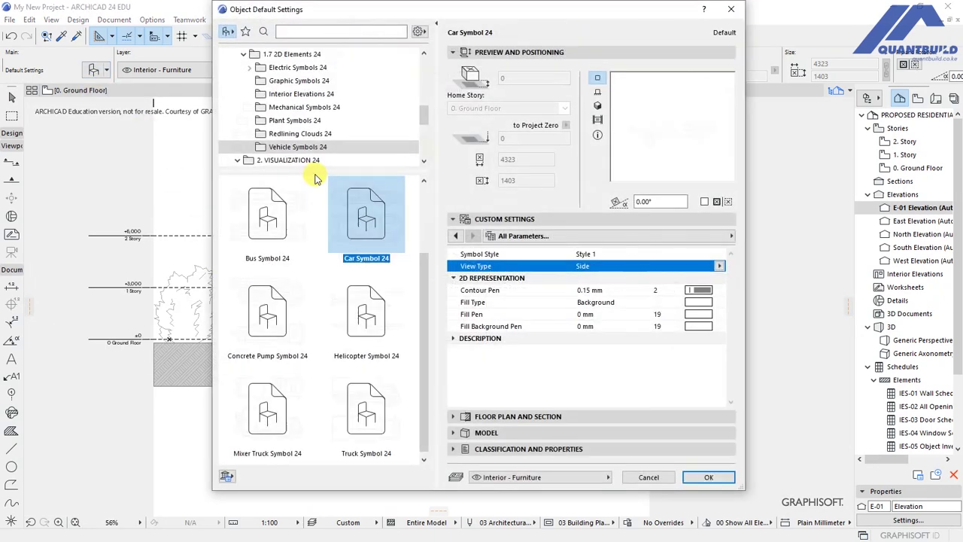
pyautogui.scroll(-2, 426, 147)
pyautogui.scroll(1, 426, 147)
pyautogui.click(298, 107)
pyautogui.moveTo(421, 228); pyautogui.dragTo(425, 437)
pyautogui.click(267, 429)
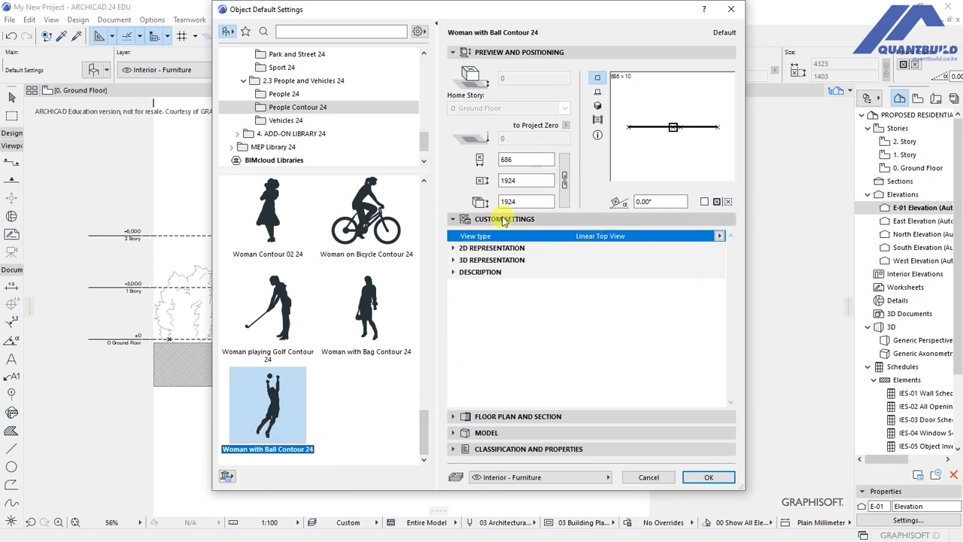
pyautogui.click(721, 237)
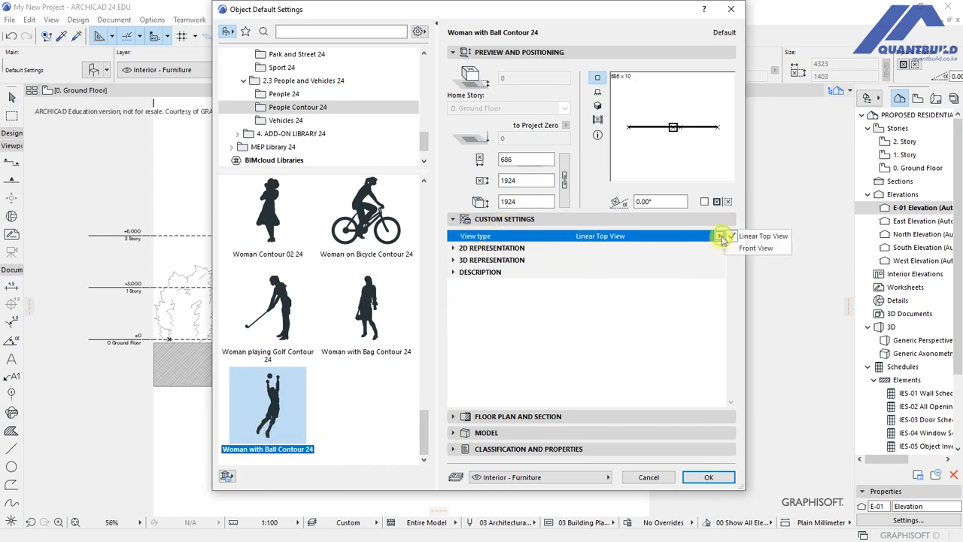
pyautogui.click(744, 249)
pyautogui.click(709, 477)
# Place the woman silhouette on the ground in front of the evergreen beside the house.
pyautogui.scroll(5, 237, 391)
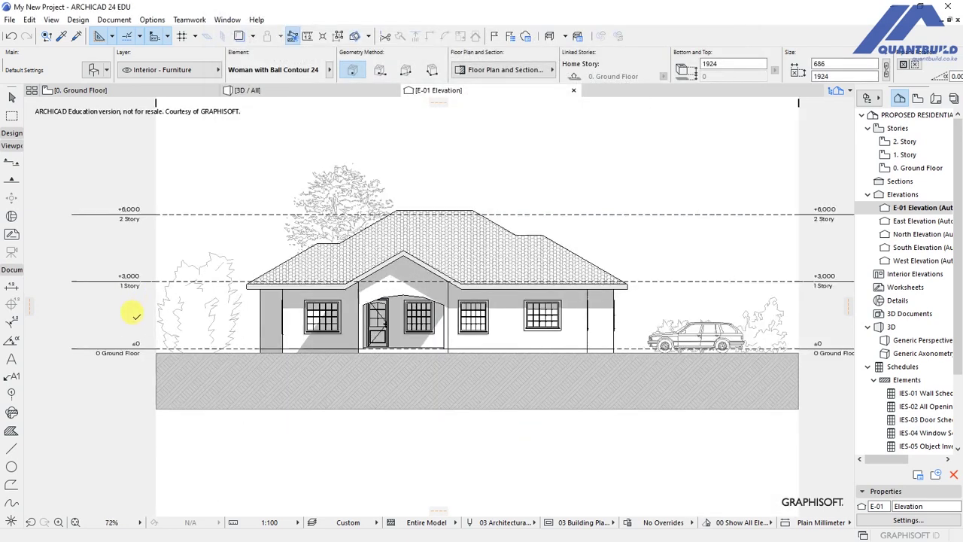
pyautogui.click(252, 387)
pyautogui.scroll(-5, 133, 349)
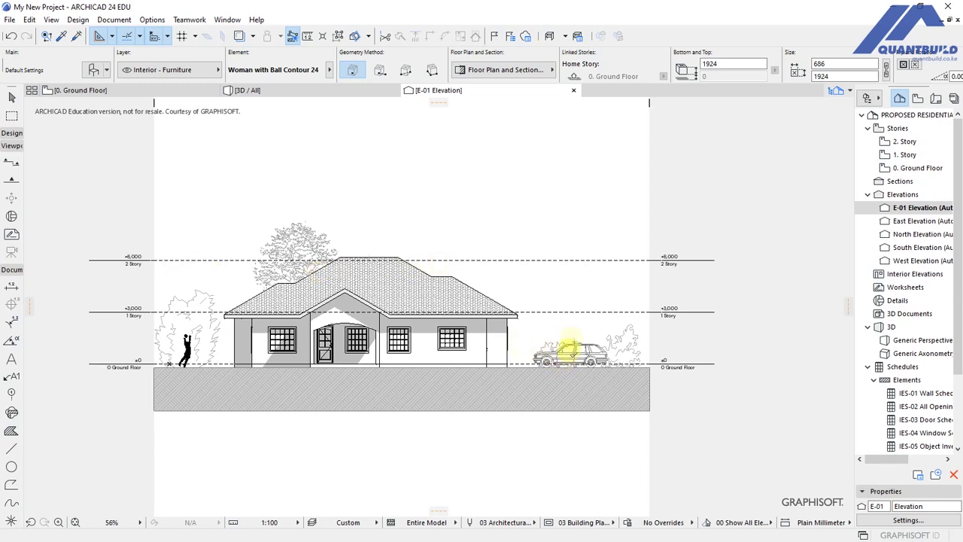
# Change the car symbol's contour pen to a darker, heavier pen, apply the settings and deselect the car.
pyautogui.click(566, 352)
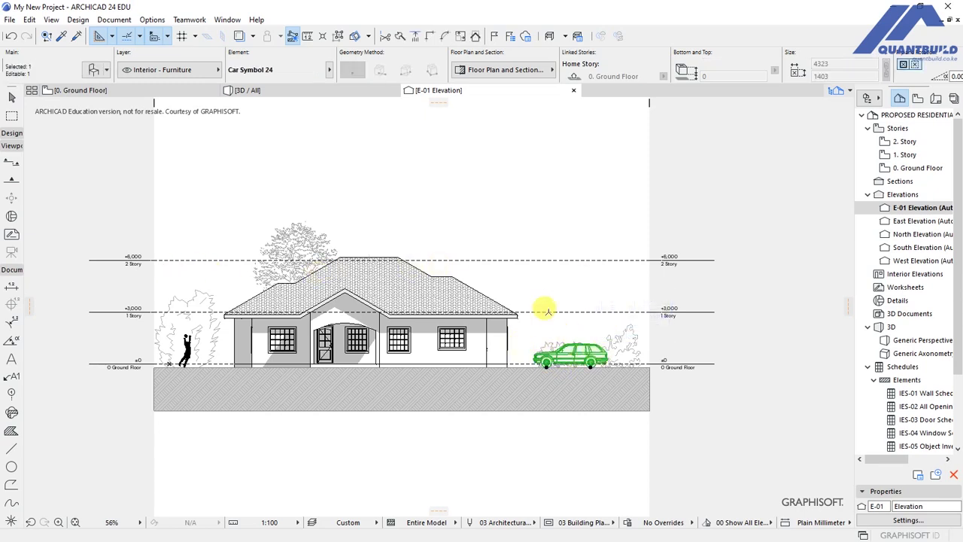
pyautogui.click(90, 69)
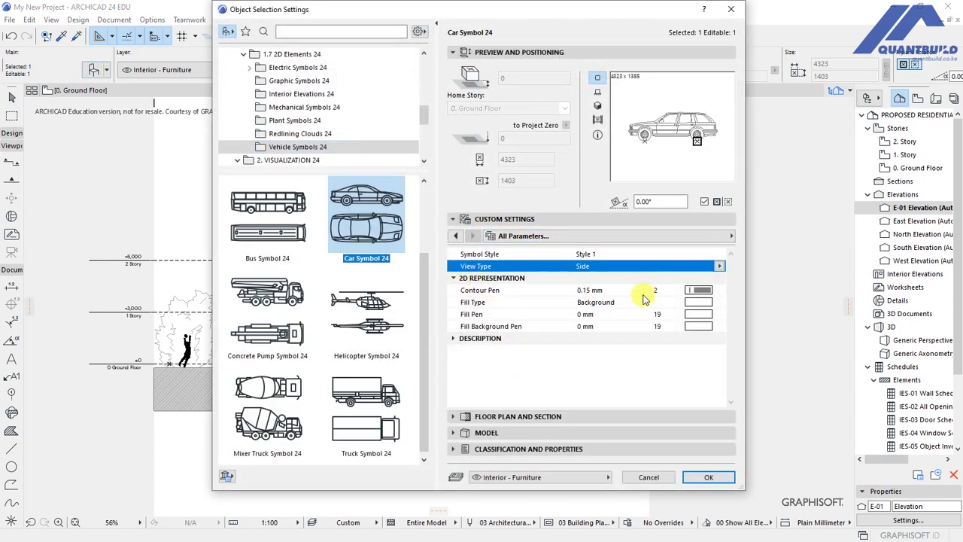
pyautogui.click(699, 290)
pyautogui.click(740, 293)
pyautogui.click(699, 290)
pyautogui.click(763, 290)
pyautogui.click(708, 478)
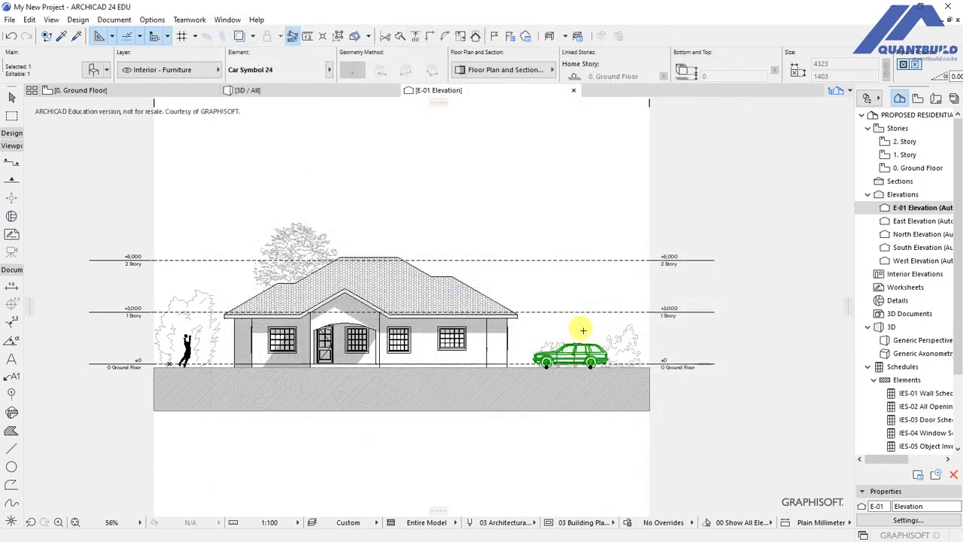
pyautogui.click(535, 217)
# Draw a rectangular 25 % fill from the ground line to well above the roof, spanning the full width of the elevation.
pyautogui.scroll(-2, 509, 455)
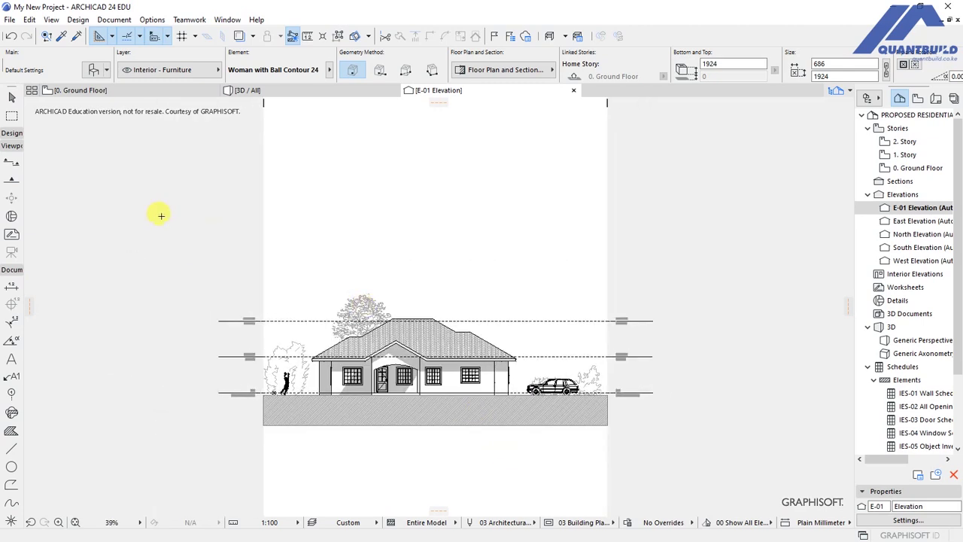
pyautogui.scroll(2, 435, 372)
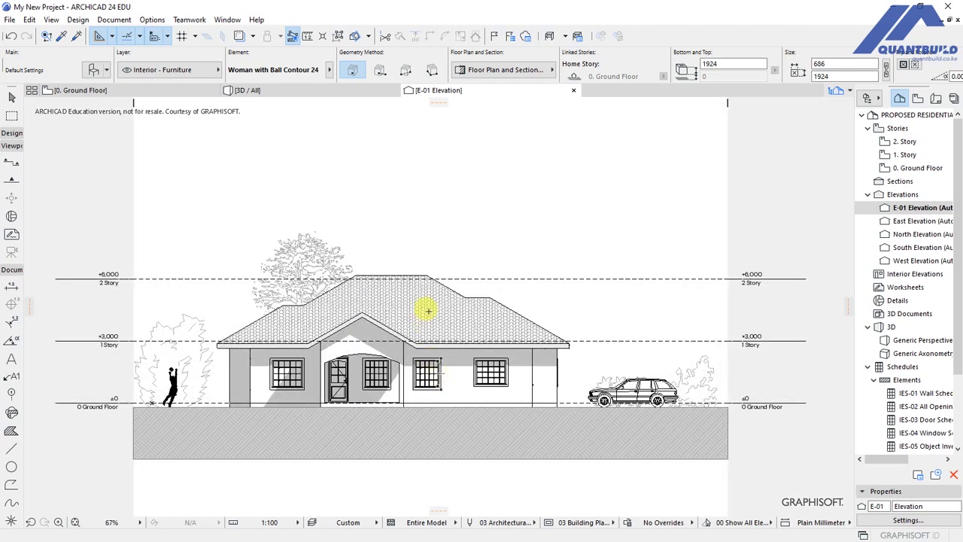
pyautogui.scroll(-1, 428, 251)
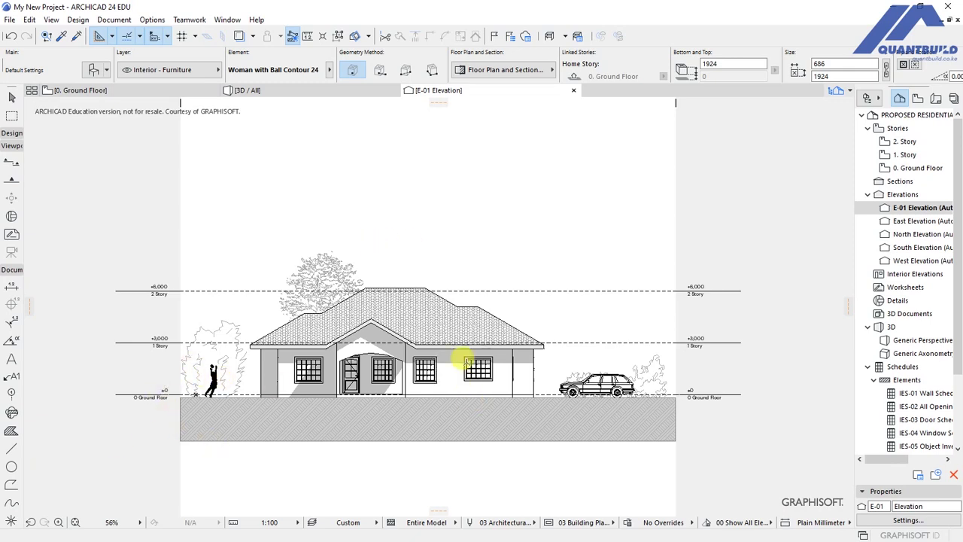
pyautogui.click(11, 431)
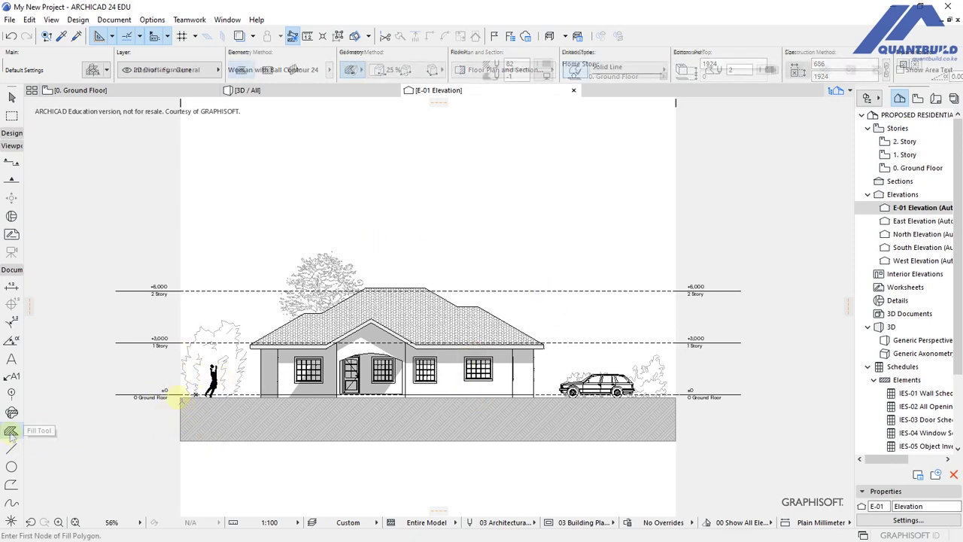
pyautogui.click(181, 394)
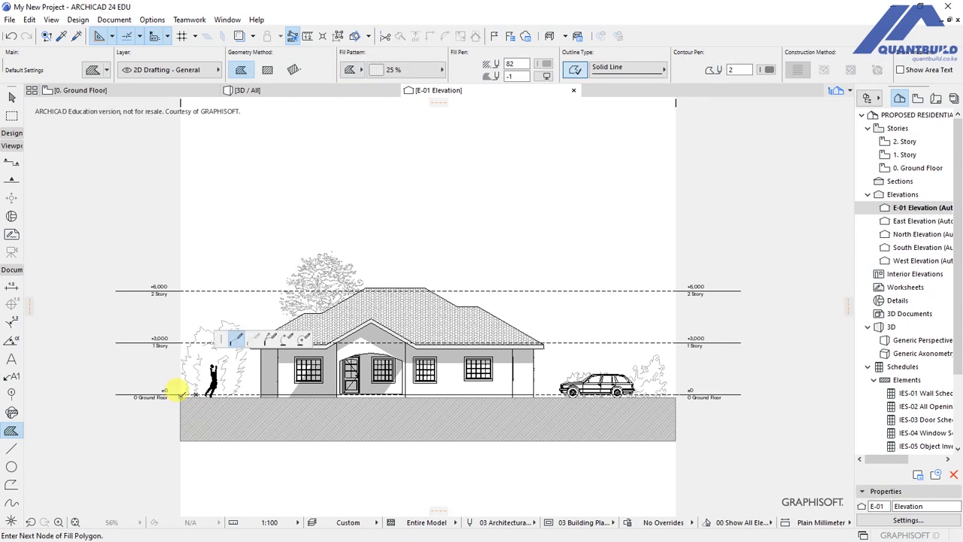
pyautogui.click(268, 70)
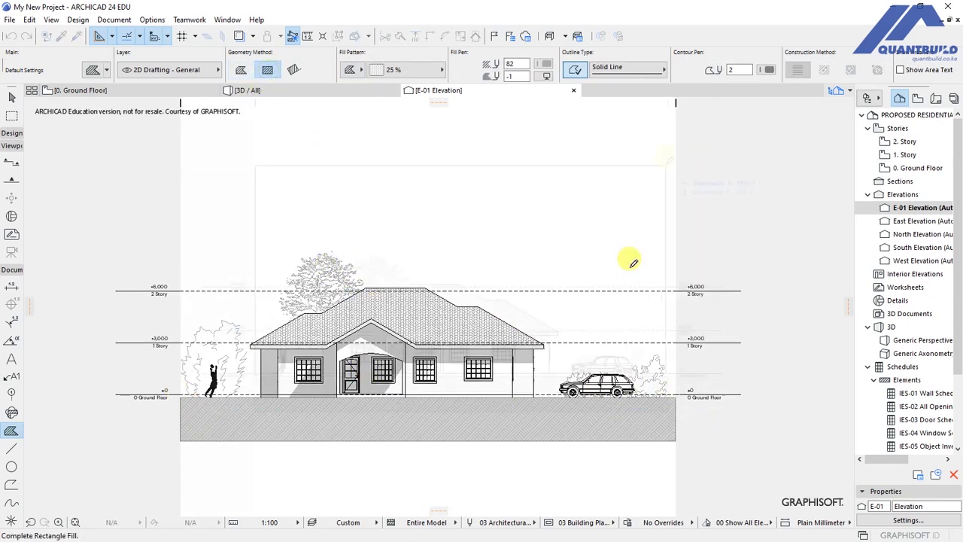
pyautogui.click(668, 162)
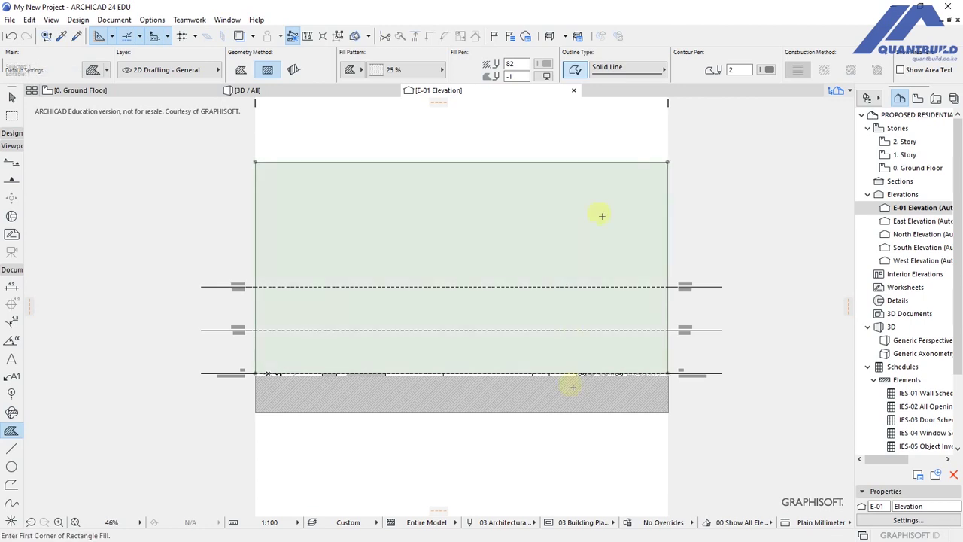
# Move the background fill slightly down so its lower corner meets the upper corner of the ground fill, then deselect it.
pyautogui.hotkey('ctrl', 'd')
pyautogui.scroll(1, 665, 376)
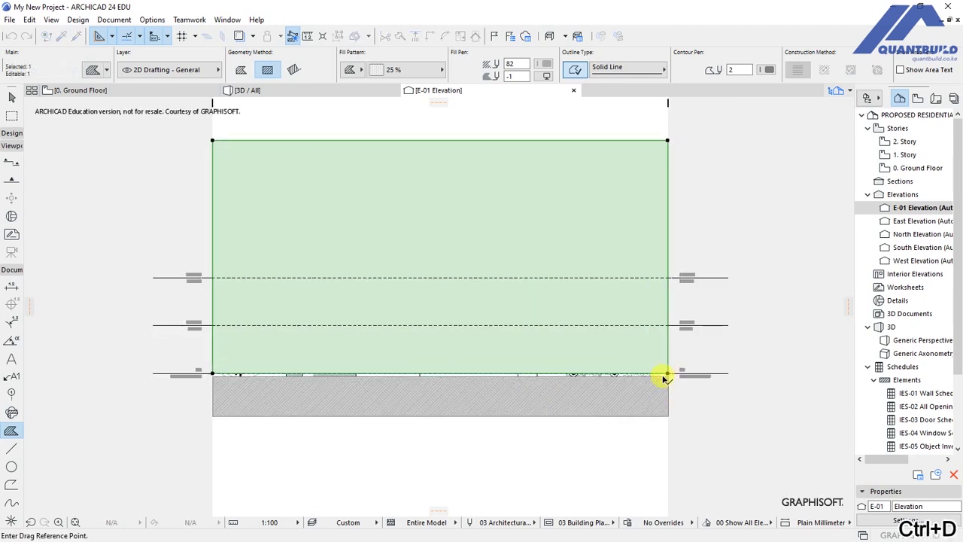
pyautogui.scroll(2, 665, 376)
pyautogui.click(673, 378)
pyautogui.click(672, 381)
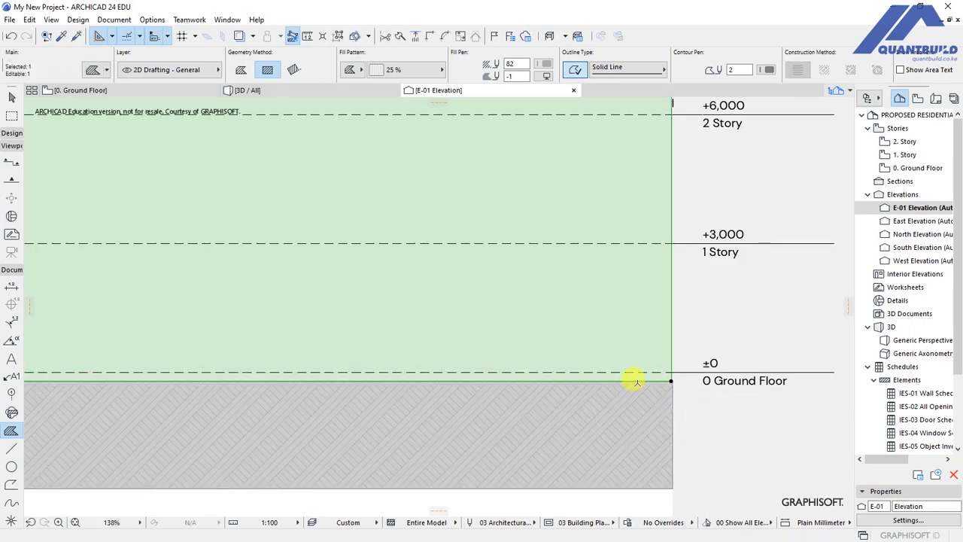
pyautogui.scroll(-6, 636, 381)
pyautogui.scroll(1, 462, 152)
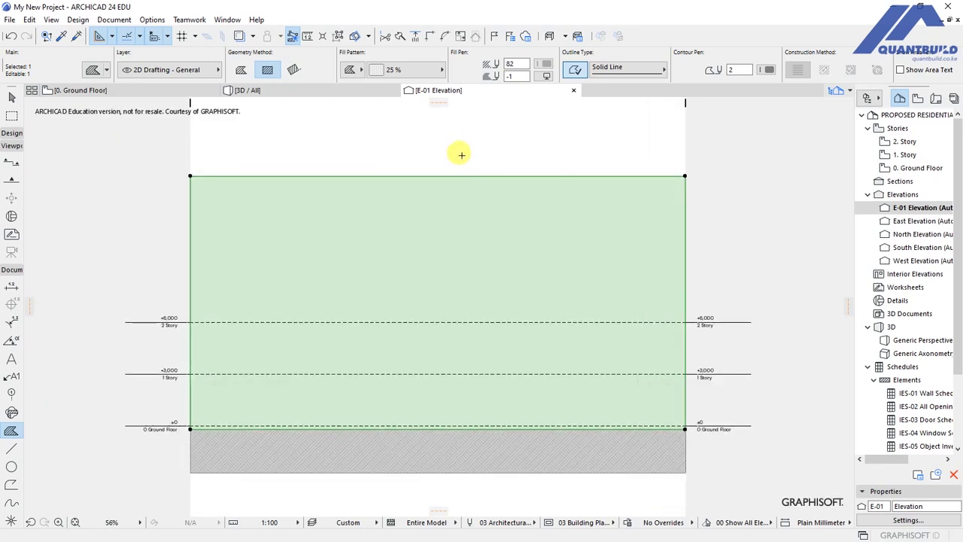
pyautogui.press('Escape')
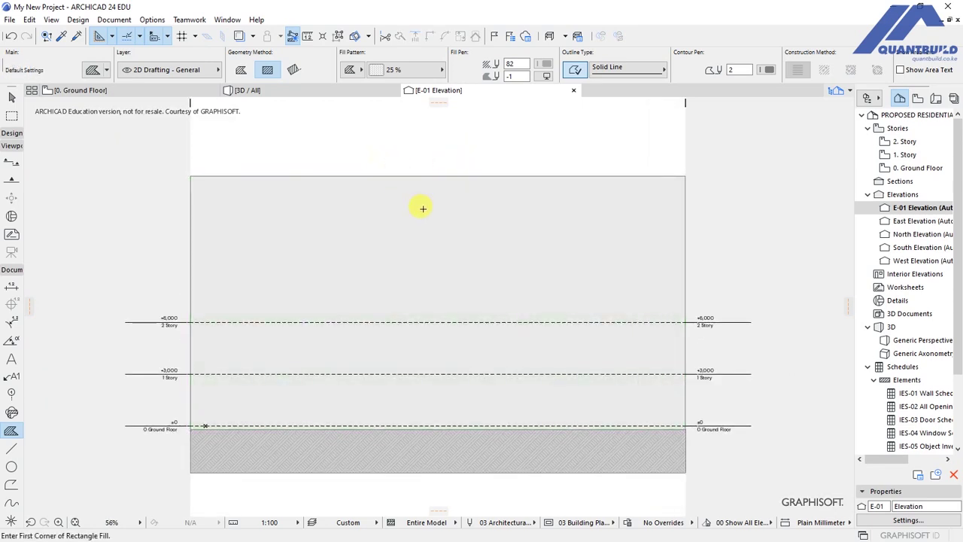
# Select the background fill and change its fill type from the solid pattern to Linear Gradient Fill.
pyautogui.hotkey('ctrl', 'a')
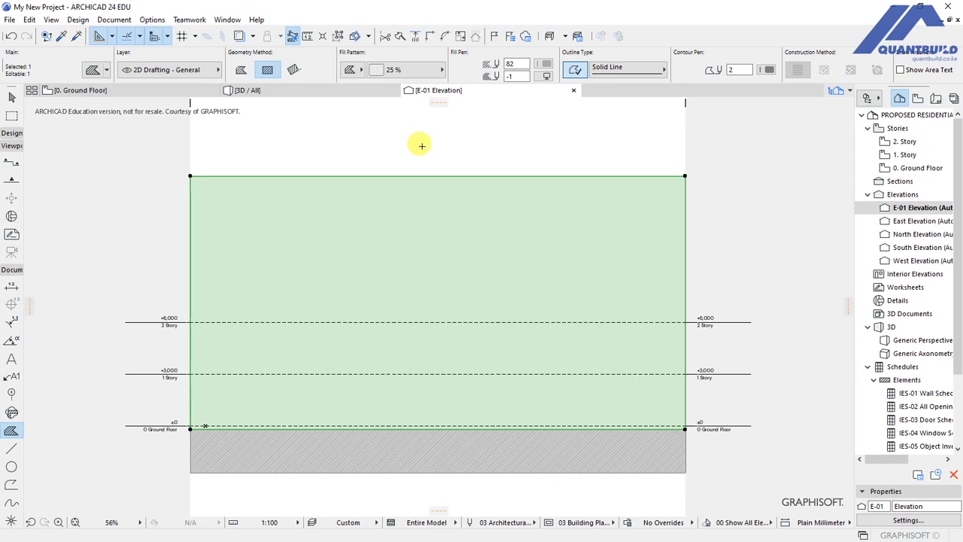
pyautogui.click(93, 69)
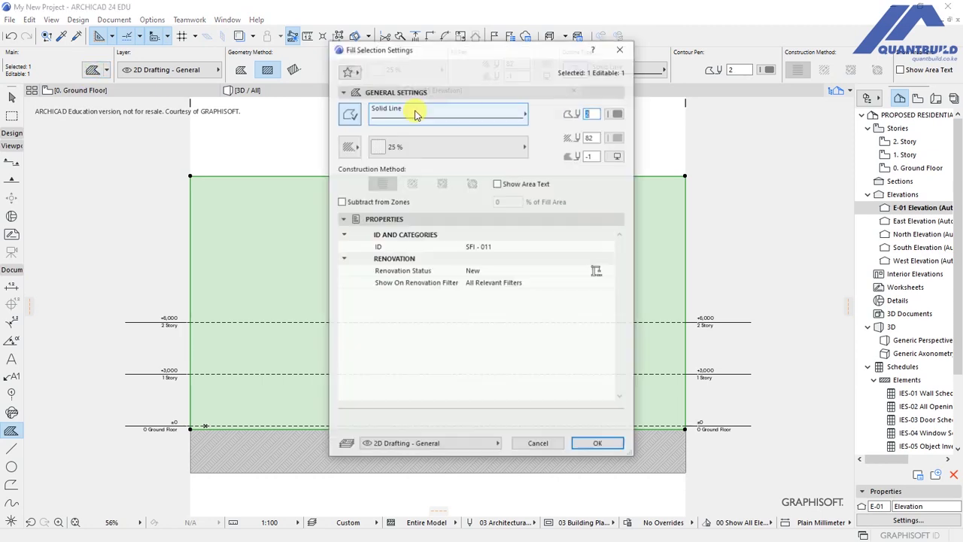
pyautogui.click(378, 150)
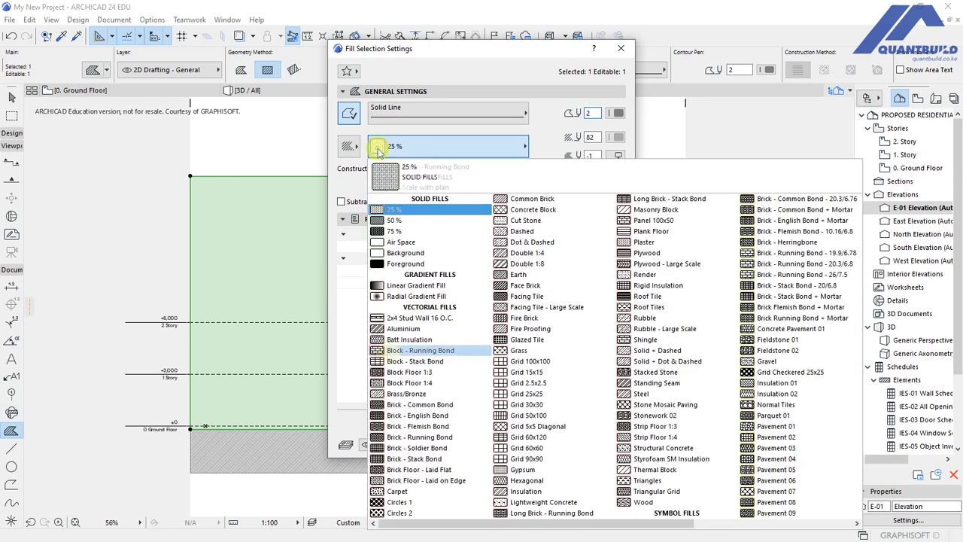
pyautogui.click(407, 288)
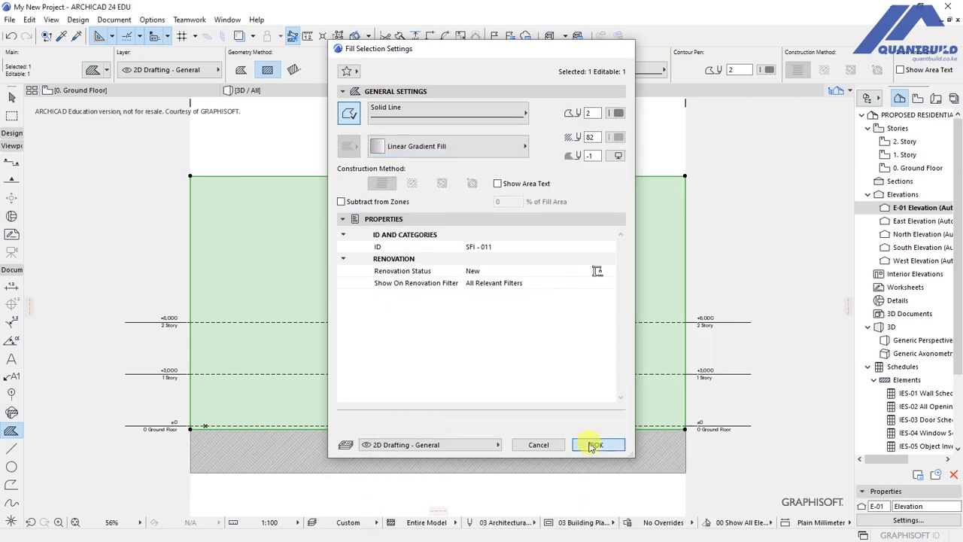
pyautogui.click(604, 445)
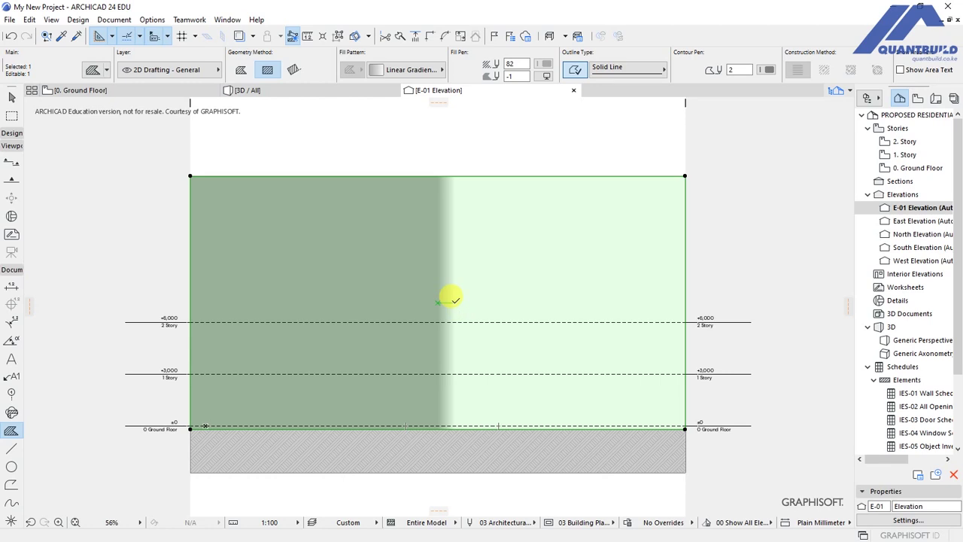
# Turn the gradient handle vertical so the fill fades downward, and stretch it from the upper sky to just below the 1 Story line.
pyautogui.click(455, 301)
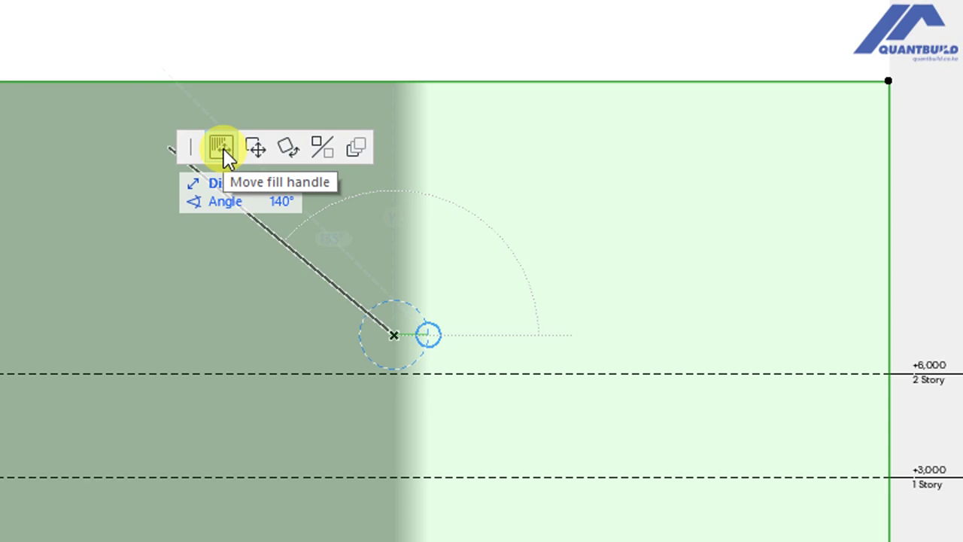
pyautogui.click(221, 148)
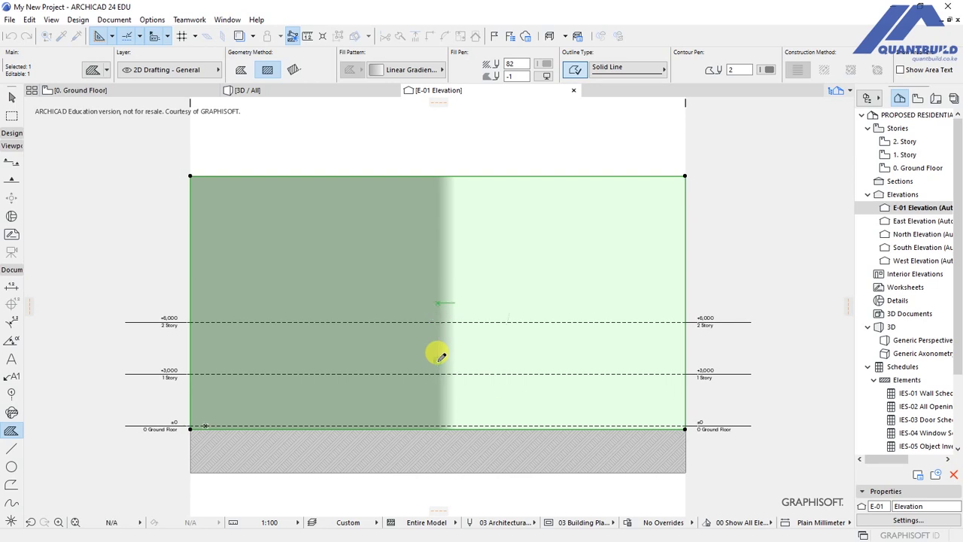
pyautogui.click(438, 360)
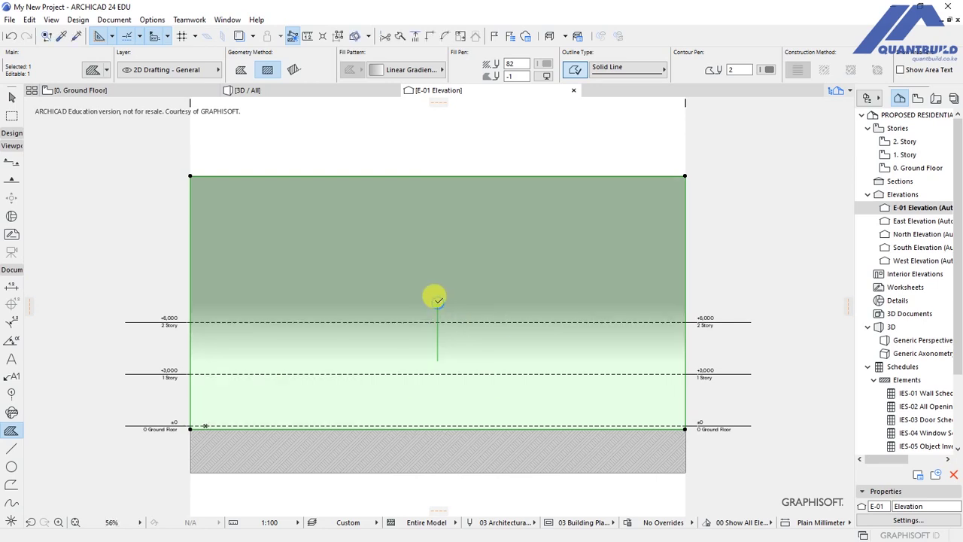
pyautogui.click(439, 300)
pyautogui.click(443, 220)
pyautogui.click(440, 220)
pyautogui.click(439, 387)
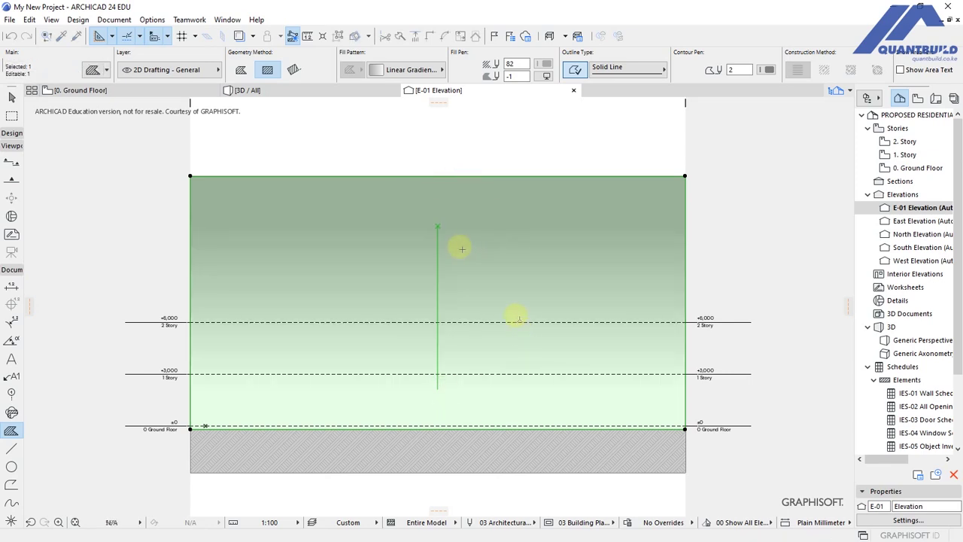
# Send the gradient background fill to the back of the display order and deselect it.
pyautogui.rightClick(462, 248)
pyautogui.moveTo(498, 390)
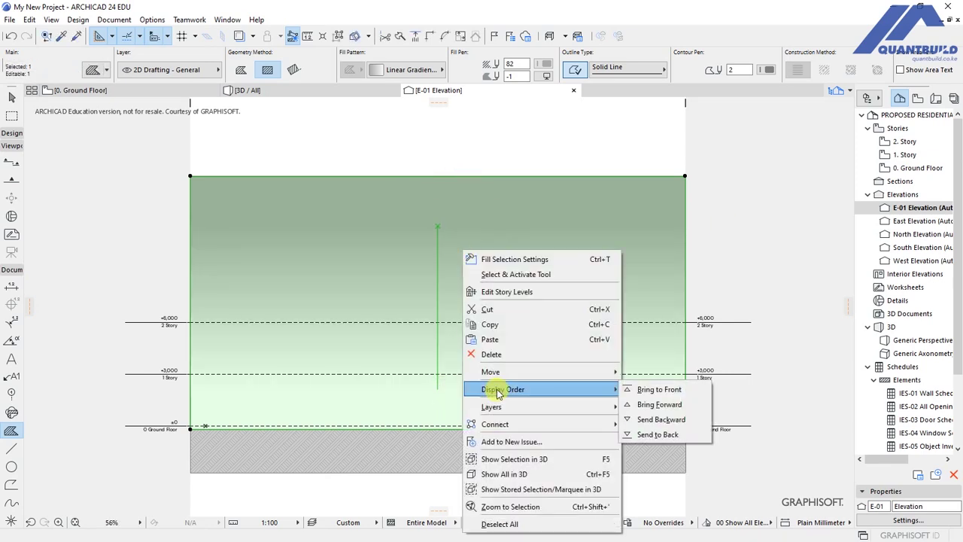
pyautogui.click(666, 437)
pyautogui.press('Escape')
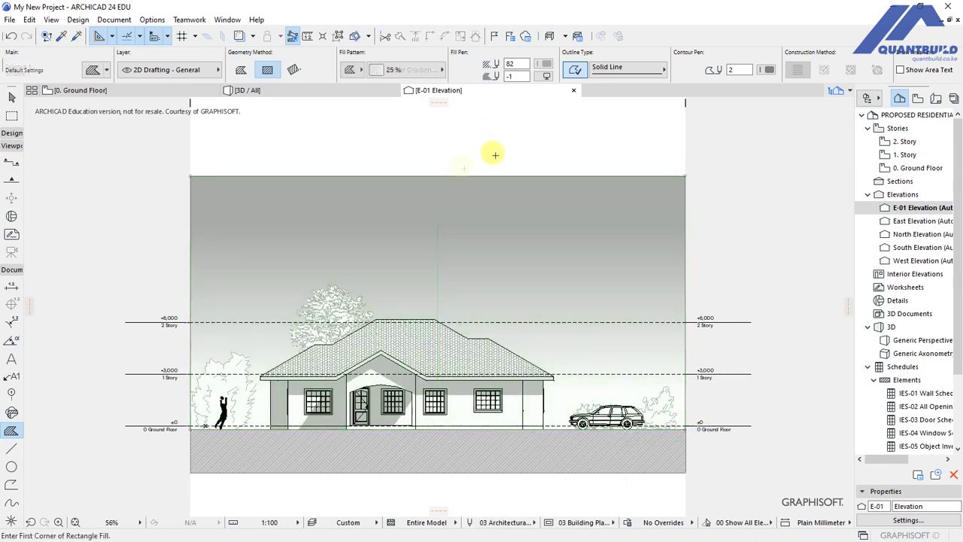
# Reselect the background fill and raise its gradient handle's start point to just below the fill's upper edge, keeping the end point.
pyautogui.keyDown('shift'); pyautogui.click(487, 278); pyautogui.keyUp('shift')
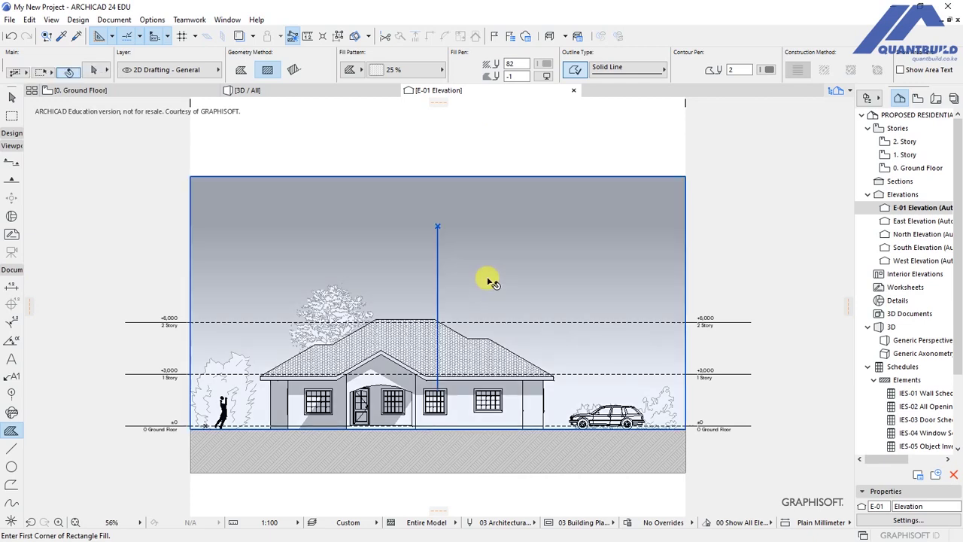
pyautogui.click(438, 226)
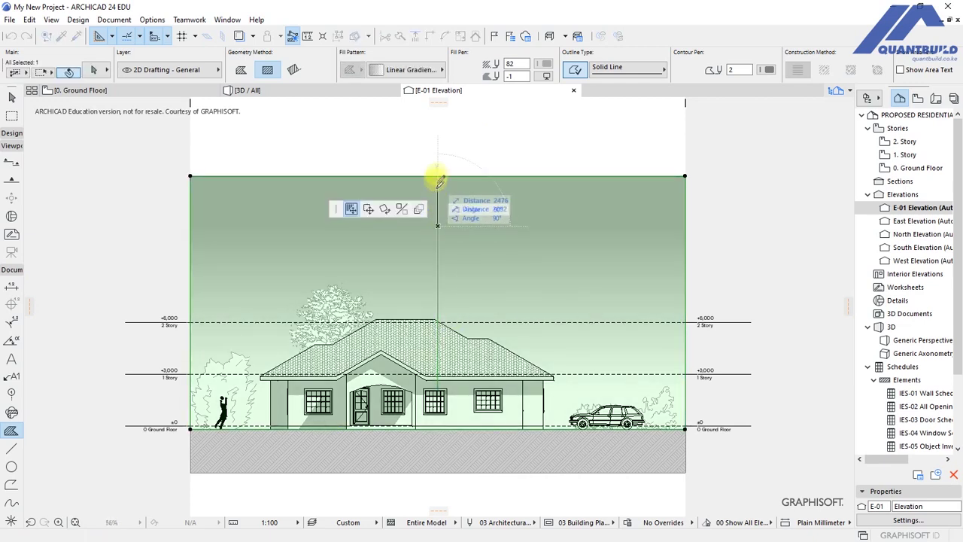
pyautogui.click(438, 195)
pyautogui.click(437, 196)
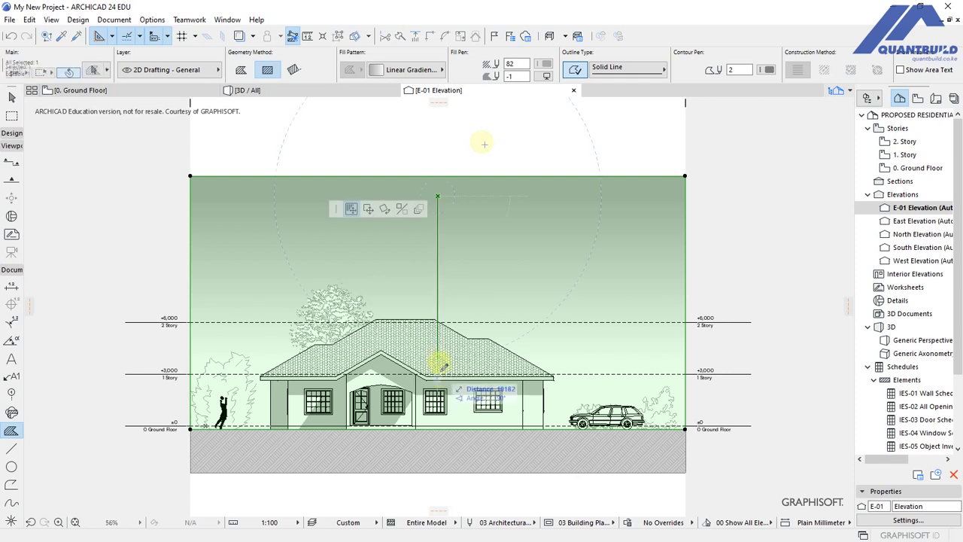
pyautogui.click(437, 388)
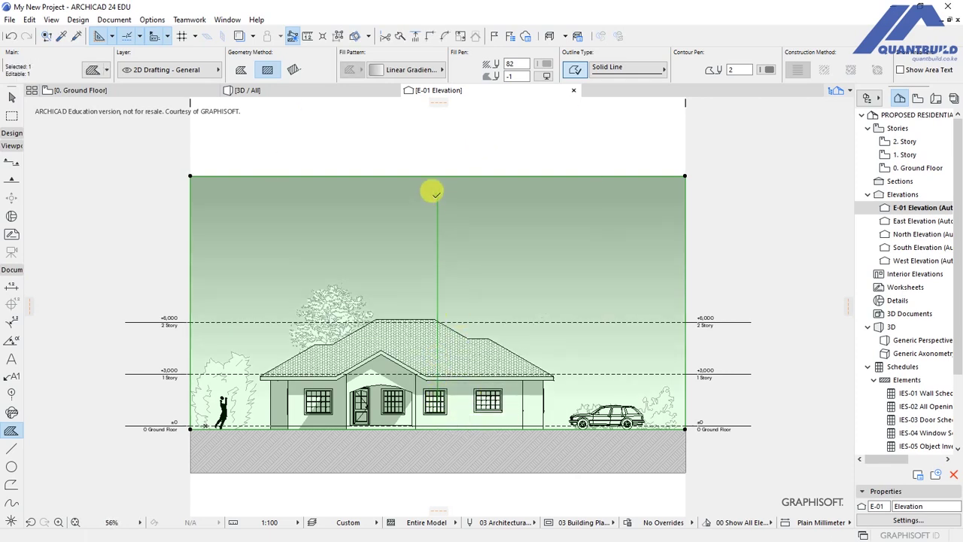
pyautogui.click(437, 192)
pyautogui.click(437, 164)
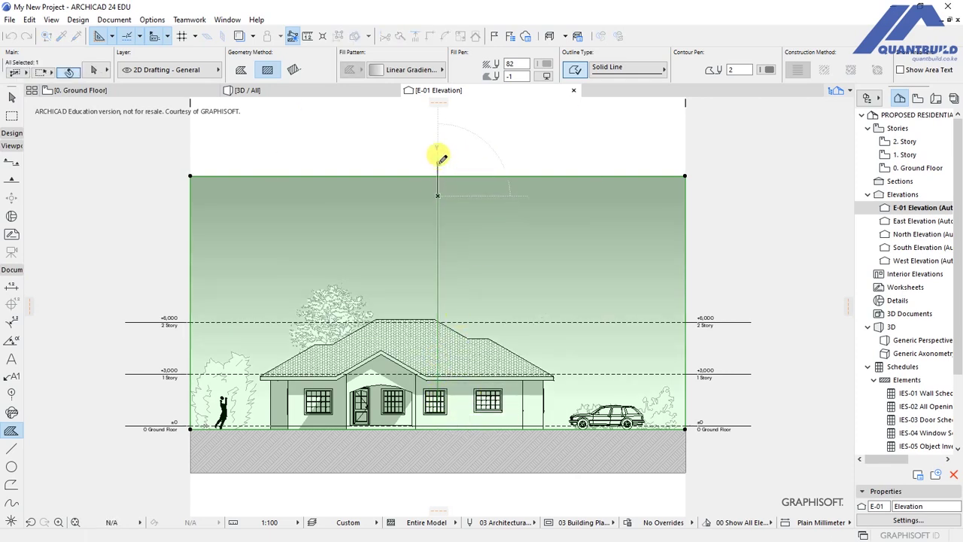
pyautogui.press('Escape')
# Start saving the elevation as a PNG image in the Udemy Courses folder with the file name "E-01 Elevation - AC24".
pyautogui.moveTo(429, 312); pyautogui.dragTo(415, 282, button='middle')
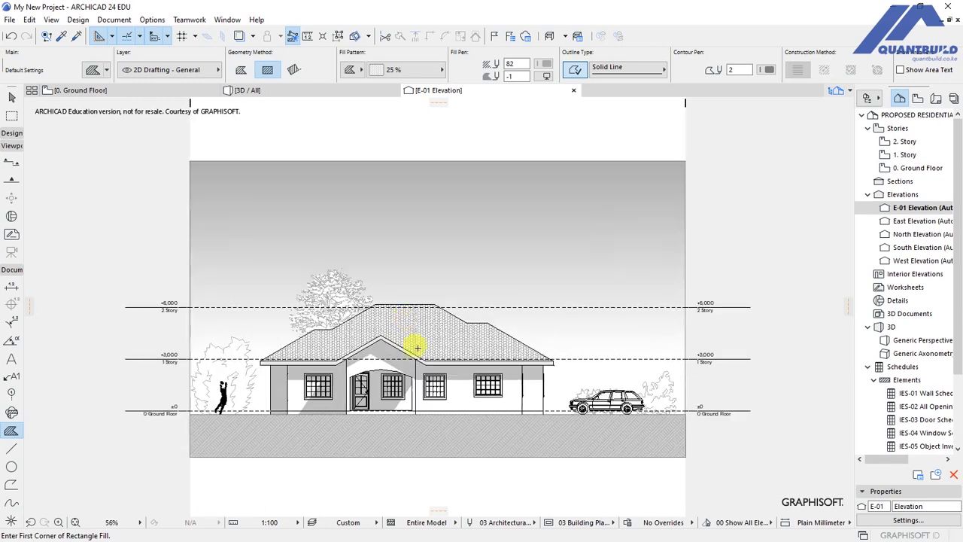
pyautogui.scroll(2, 399, 295)
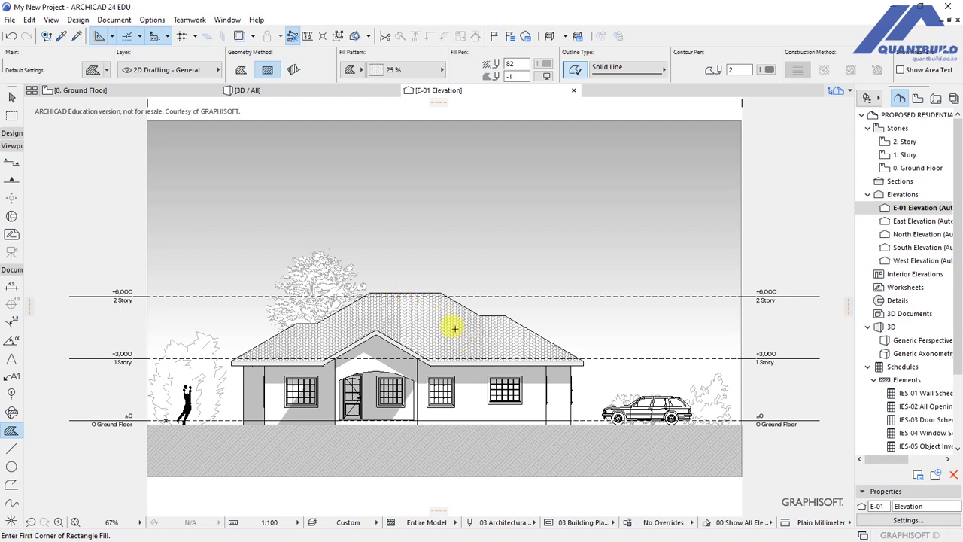
pyautogui.click(10, 19)
pyautogui.click(45, 111)
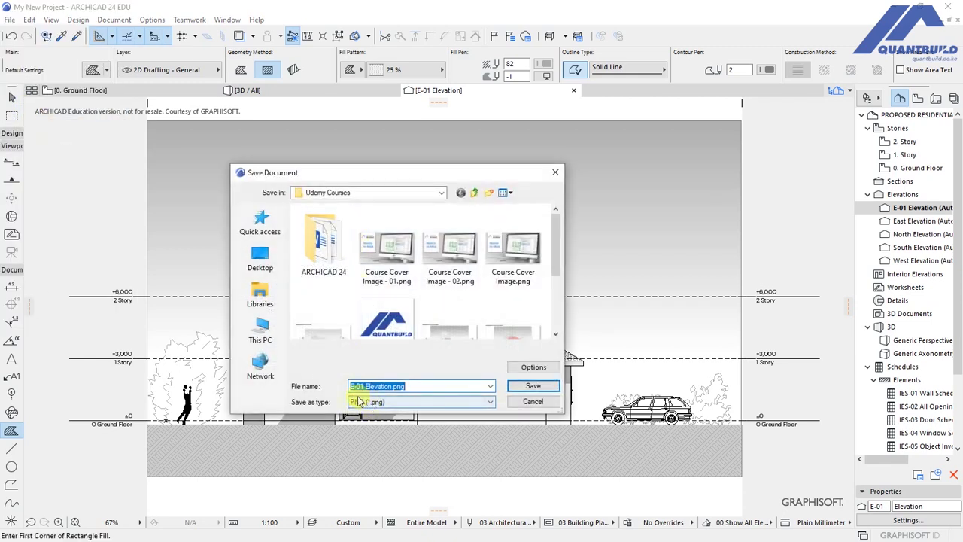
pyautogui.click(394, 386)
pyautogui.write('- AC24')
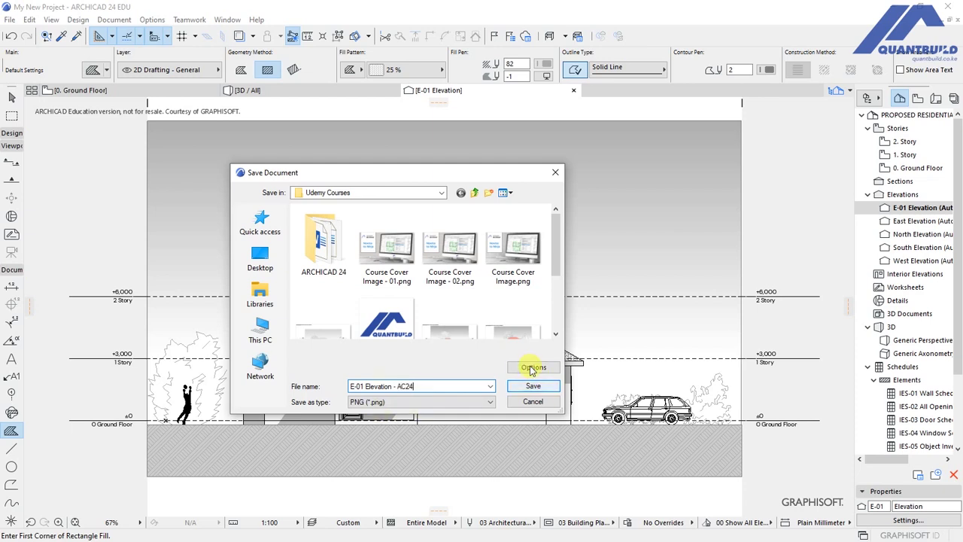
# Review and confirm the PNG export options, then save the elevation image.
pyautogui.click(533, 367)
pyautogui.click(452, 173)
pyautogui.click(454, 171)
pyautogui.click(528, 251)
pyautogui.click(530, 388)
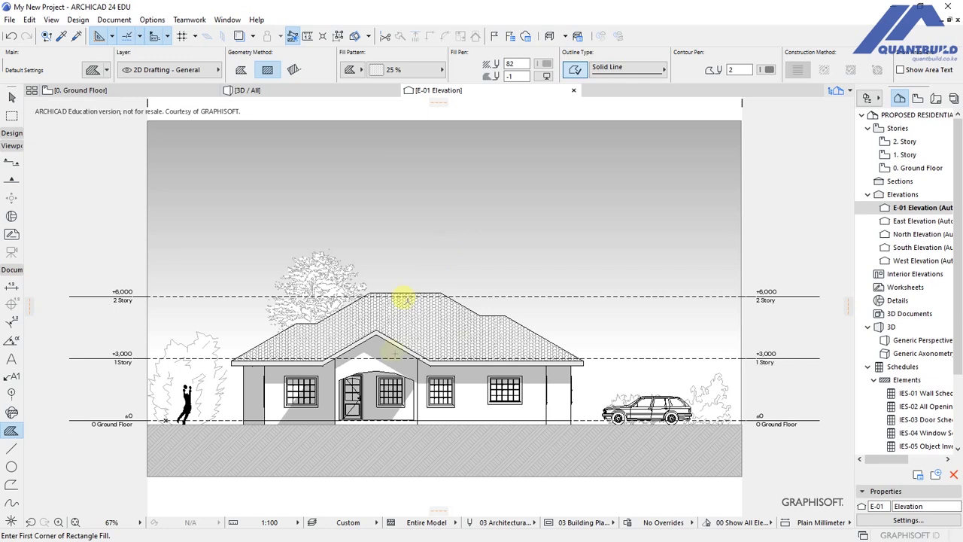
pyautogui.scroll(2, 372, 384)
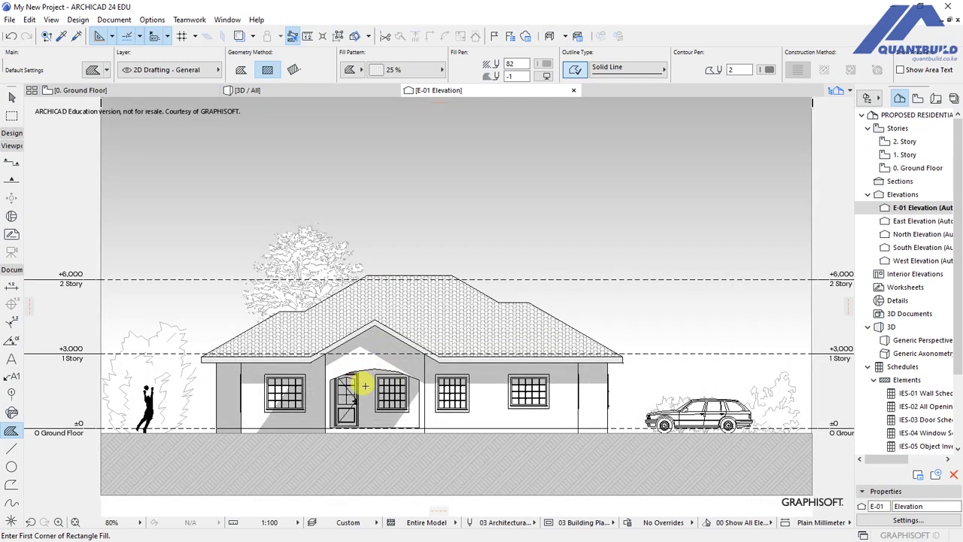